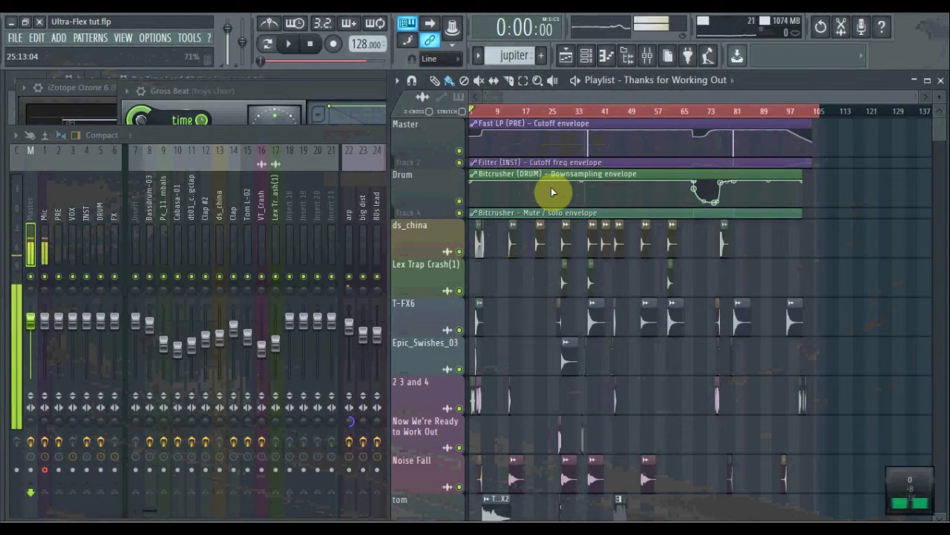
# - Look through the playlist tracks from the Master automation down to the casa track and back
pyautogui.scroll(-5, 551, 191)
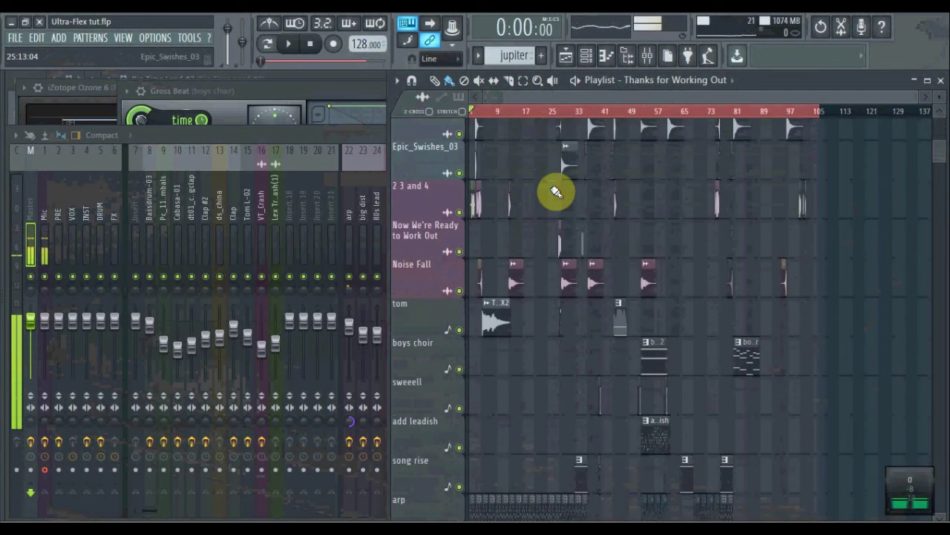
pyautogui.scroll(-3, 555, 195)
pyautogui.scroll(-8, 557, 199)
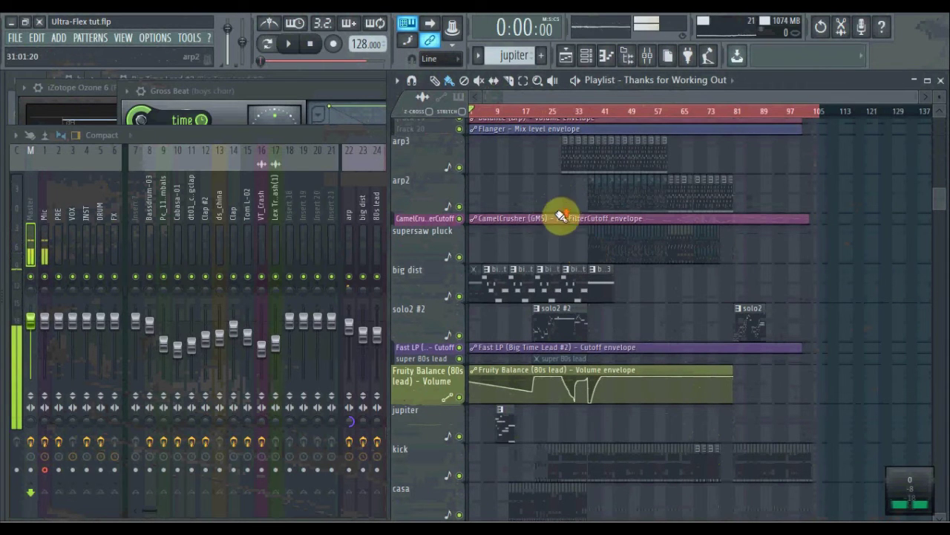
pyautogui.scroll(10, 557, 215)
pyautogui.scroll(3, 637, 341)
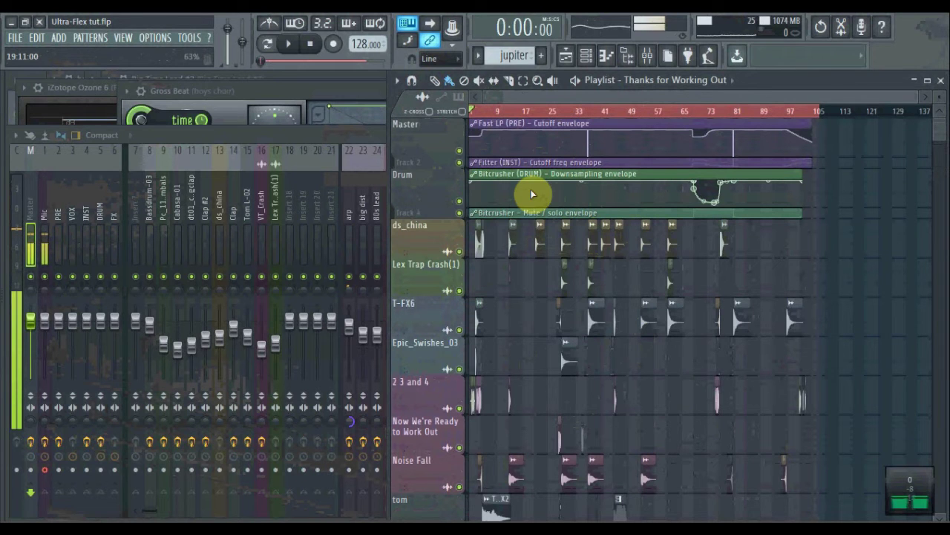
# - Play the song's opening from the beginning, following the tracks down to the 2 3 and 4 samples, and stop playback
pyautogui.press('space')
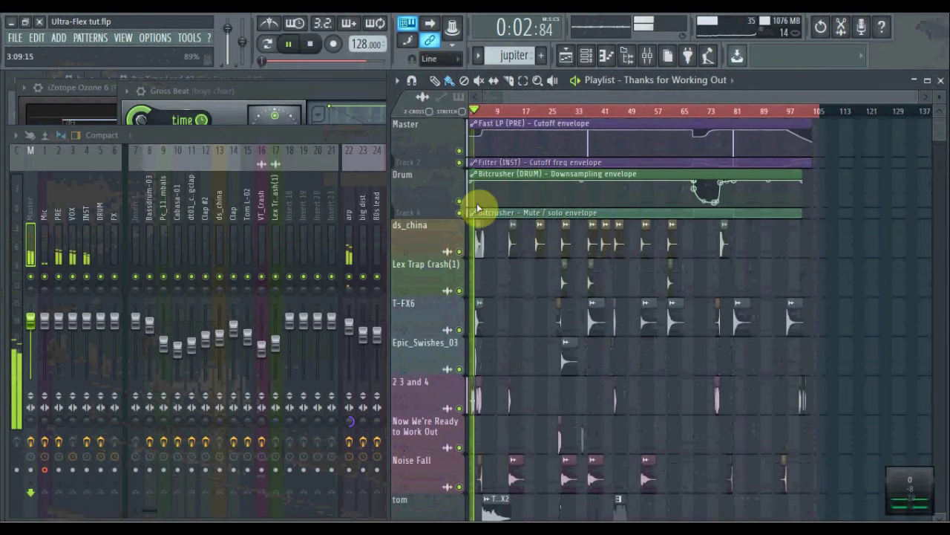
pyautogui.scroll(-1, 477, 204)
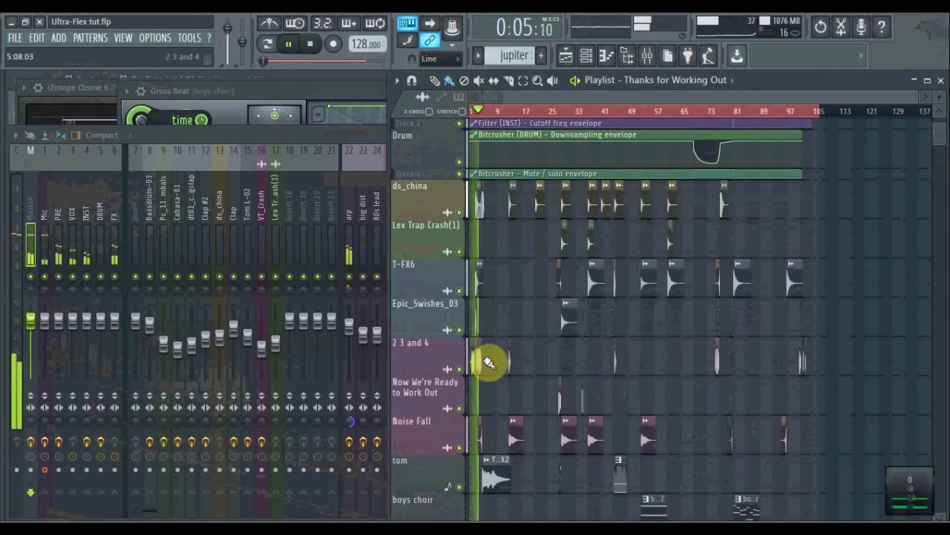
pyautogui.press('space')
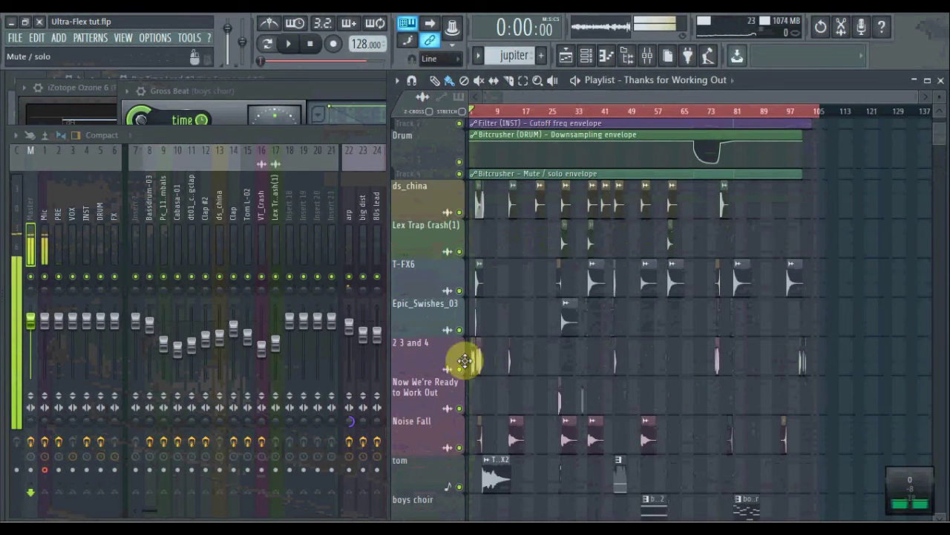
pyautogui.rightClick(422, 260)
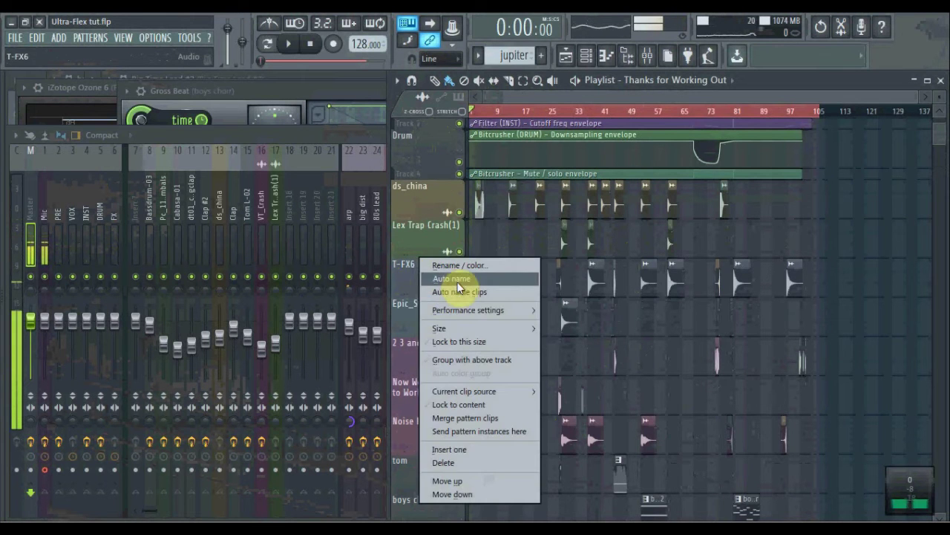
pyautogui.click(434, 210)
pyautogui.scroll(-5, 508, 408)
pyautogui.scroll(2, 504, 334)
pyautogui.scroll(5, 520, 260)
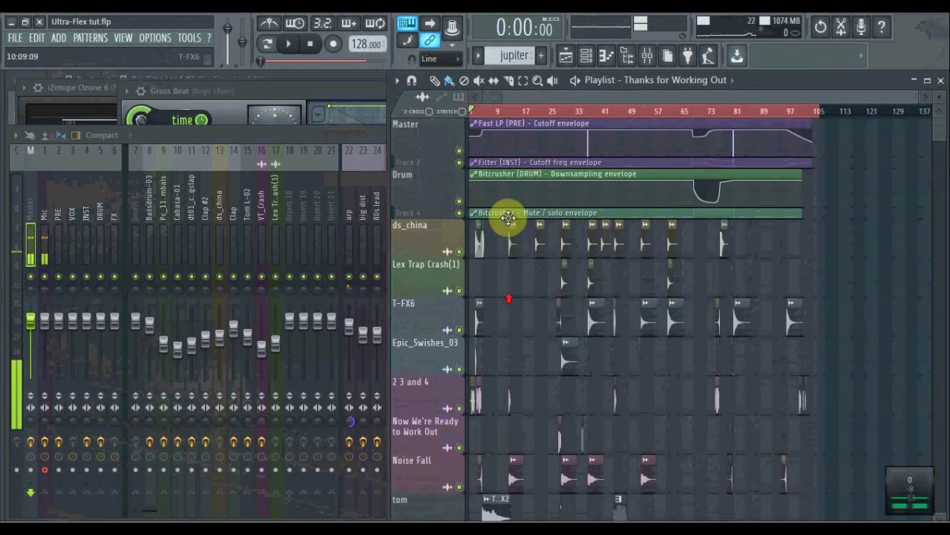
# - Expand Track 2 to show the Filter (INST) cutoff envelope and play the song from bar 4, zoomed in on the intro
pyautogui.scroll(2, 431, 158)
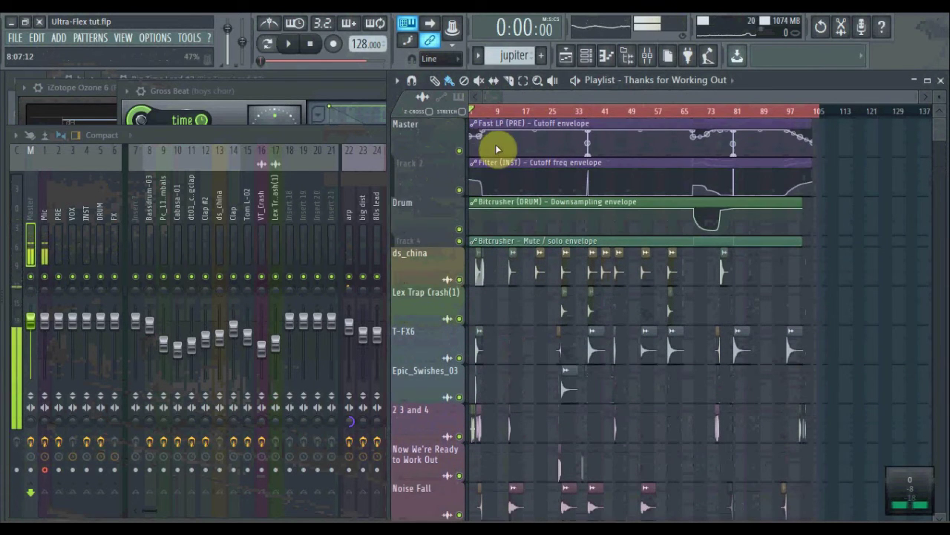
pyautogui.click(481, 113)
pyautogui.press('space')
pyautogui.scroll(2, 505, 169)
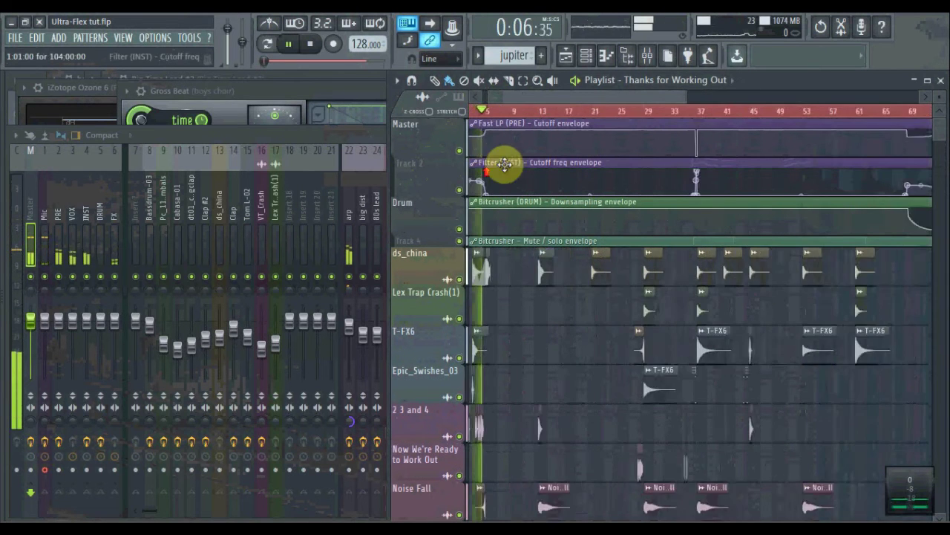
pyautogui.scroll(2, 502, 159)
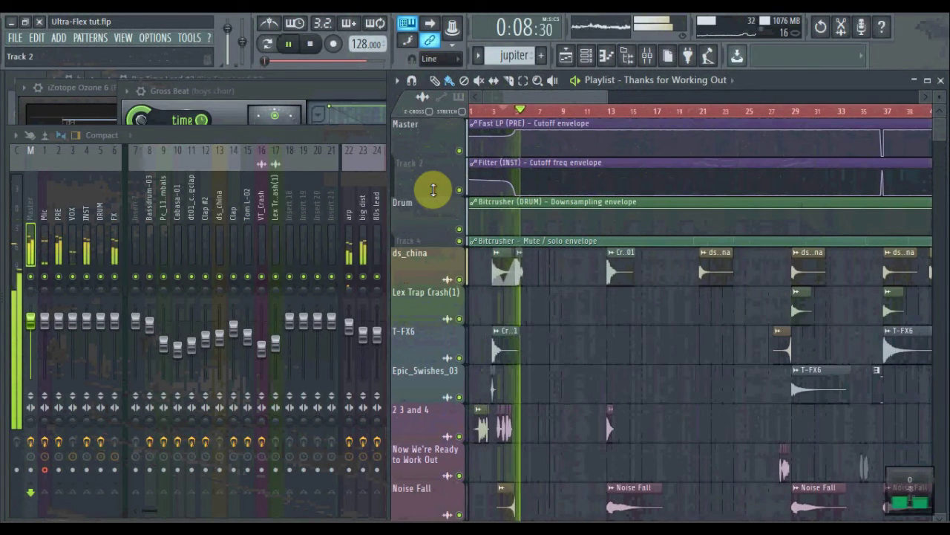
pyautogui.press('space')
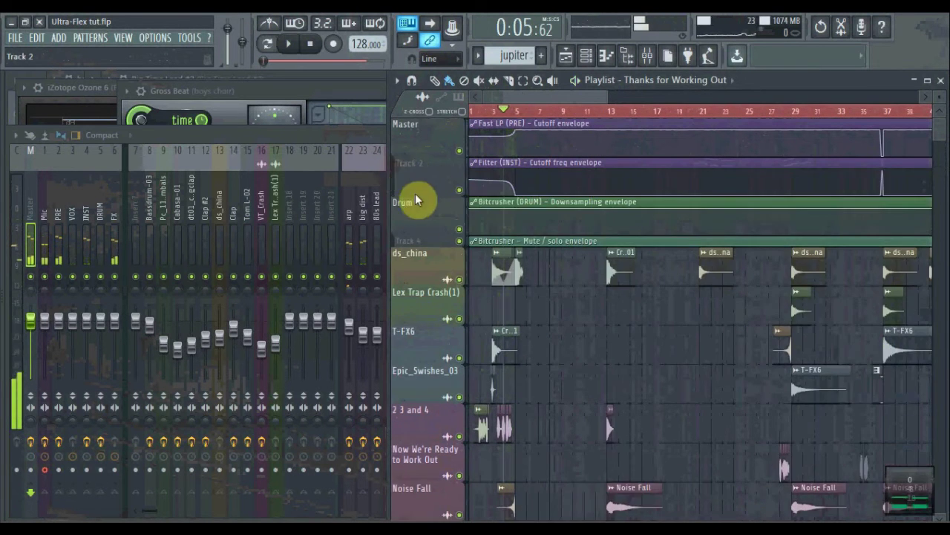
# - Auto-name Track 2 after its Filter (INST) cutoff frequency automation clip and collapse the track's height
pyautogui.moveTo(421, 195); pyautogui.dragTo(420, 64)
pyautogui.moveTo(421, 193); pyautogui.dragTo(435, 58)
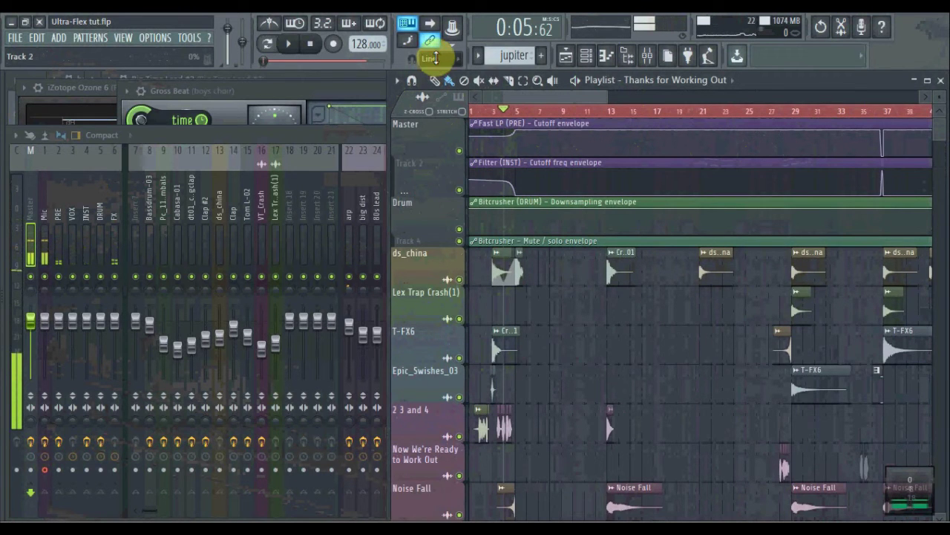
pyautogui.rightClick(404, 168)
pyautogui.click(446, 177)
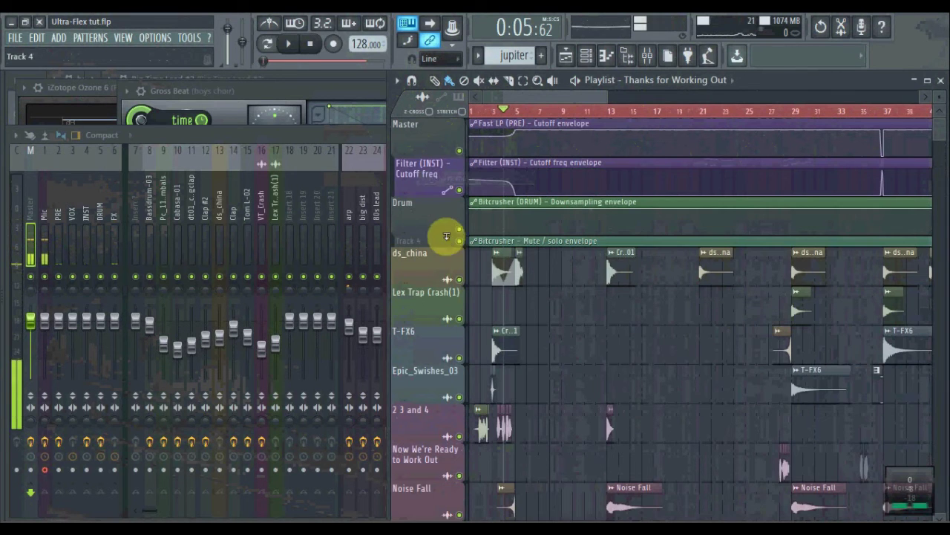
pyautogui.moveTo(403, 195); pyautogui.dragTo(394, 169)
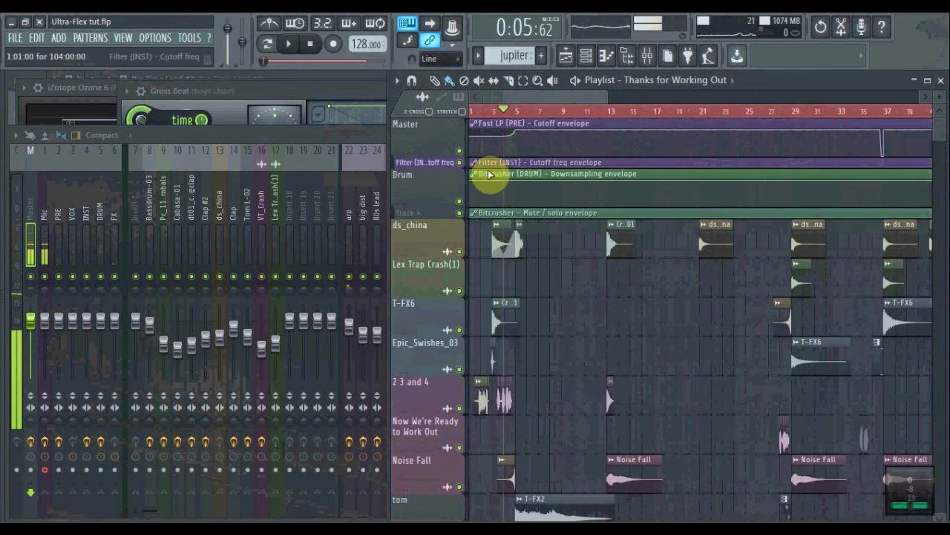
pyautogui.scroll(-3, 530, 170)
pyautogui.click(429, 175)
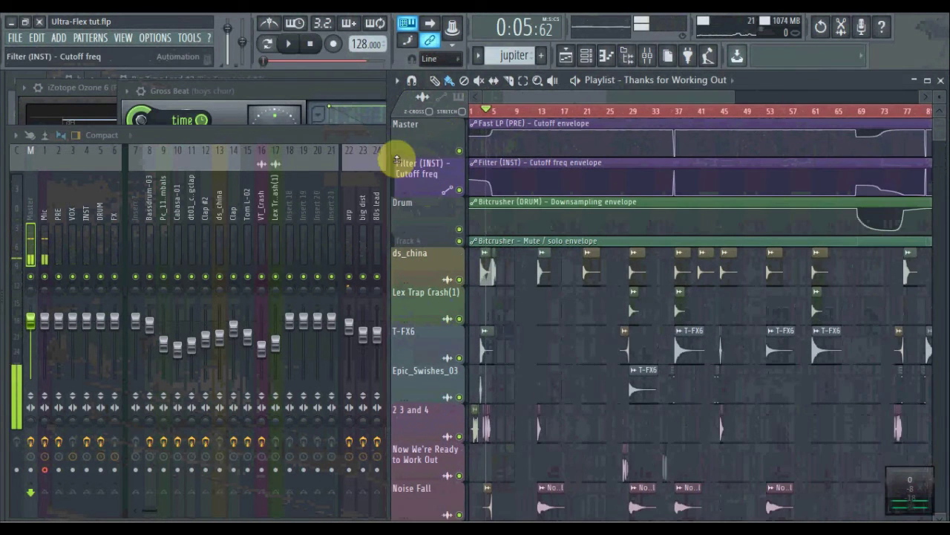
pyautogui.click(397, 162)
# - During playback, expand Track 4, auto-name it after its Bitcrusher mute/solo automation clip, and collapse it again
pyautogui.press('space')
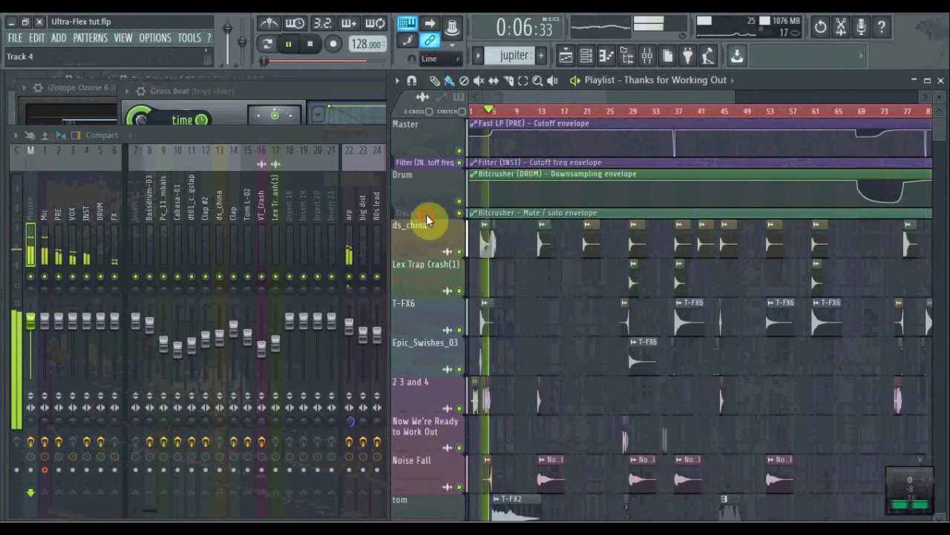
pyautogui.click(426, 218)
pyautogui.rightClick(430, 225)
pyautogui.click(465, 231)
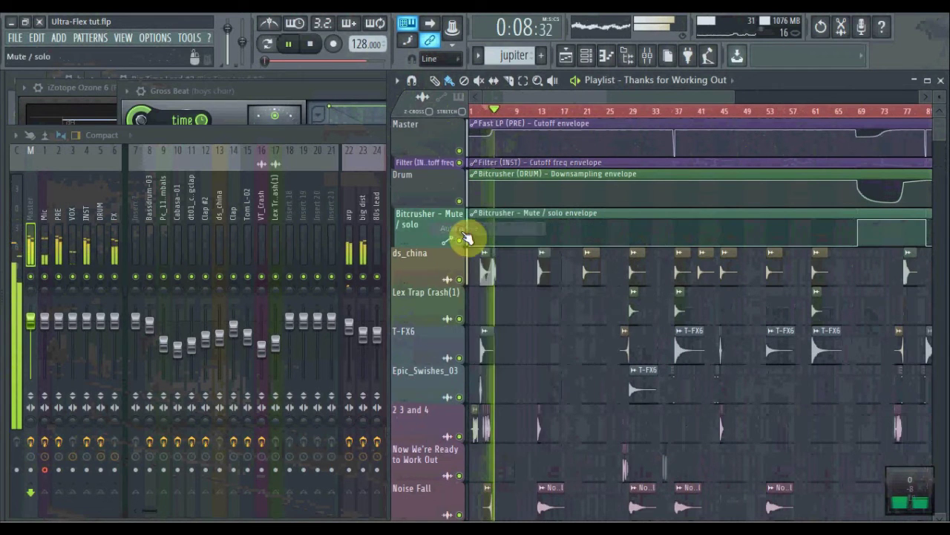
pyautogui.scroll(-3, 629, 230)
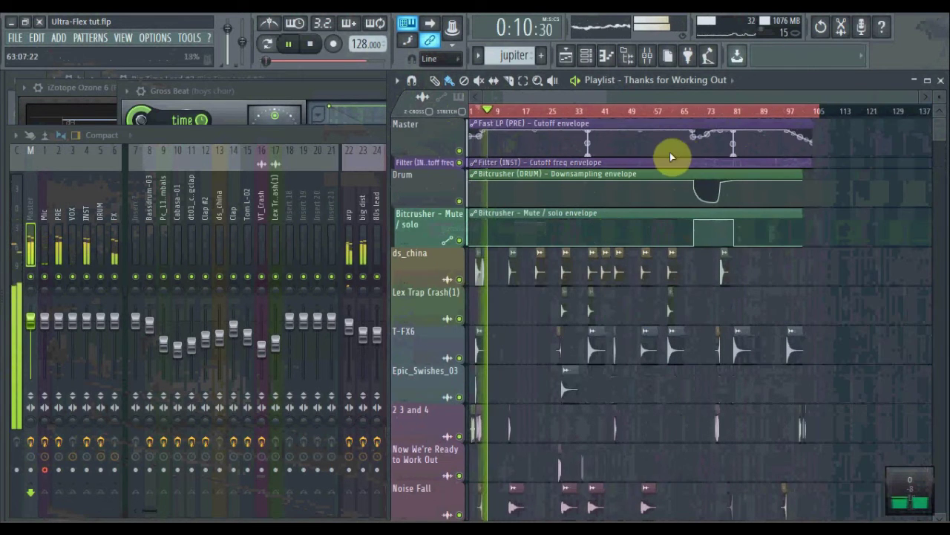
pyautogui.click(401, 214)
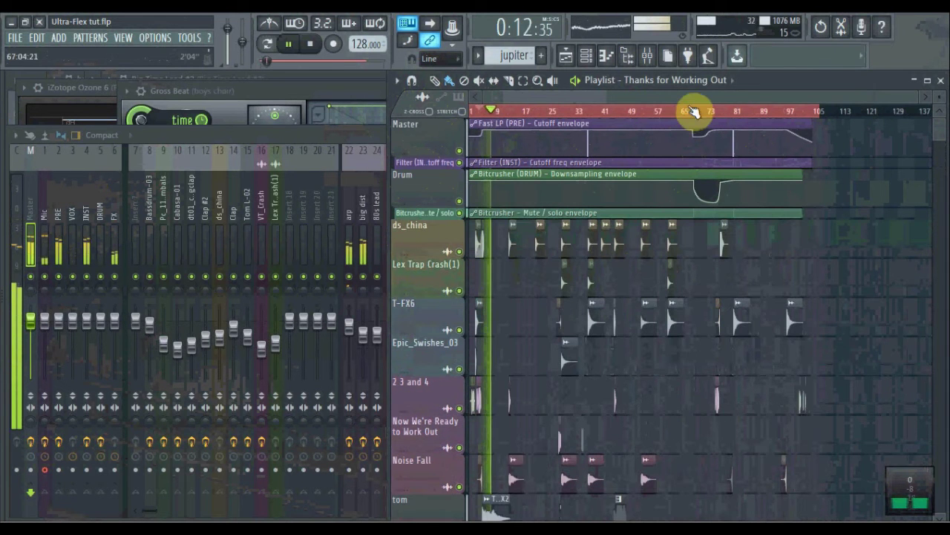
# - Play the song from bar 69 to hear the Bitcrusher downsampling dip on the drums, and stop playback
pyautogui.click(693, 111)
pyautogui.scroll(1, 709, 160)
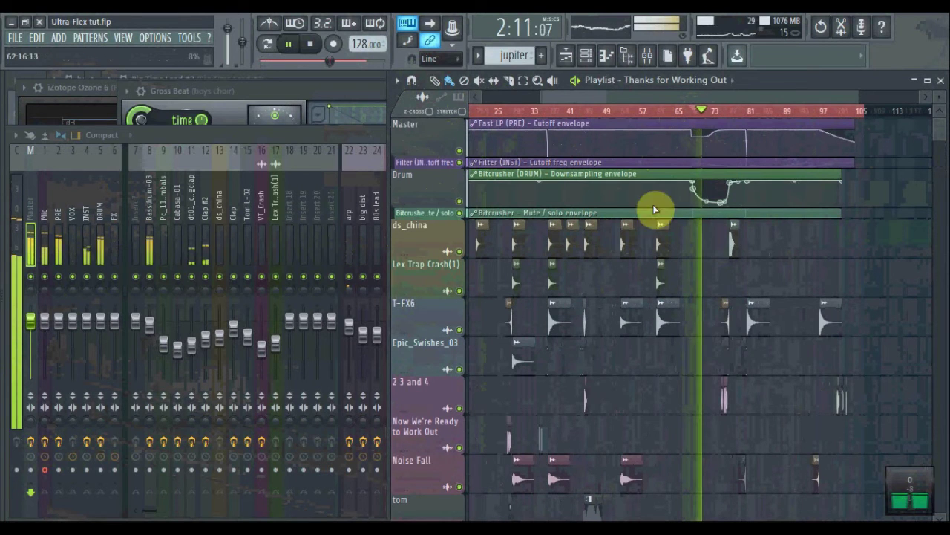
pyautogui.moveTo(590, 216); pyautogui.dragTo(848, 199)
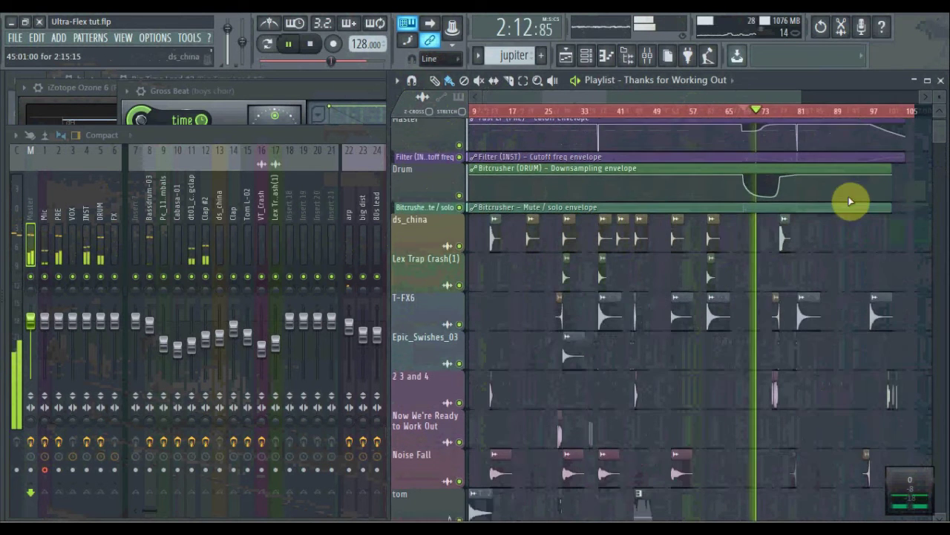
pyautogui.scroll(-1, 663, 183)
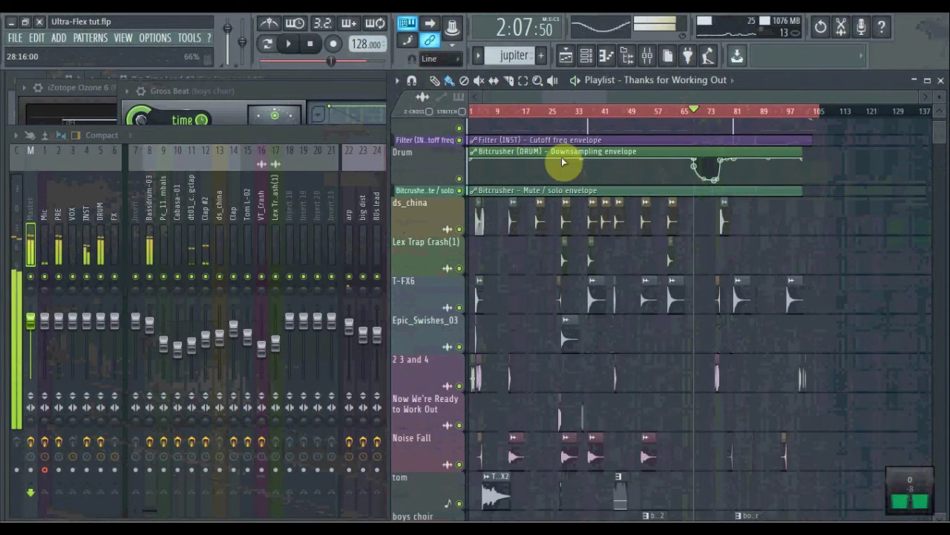
# - Move the playback position to bar 29 and audition the song from there
pyautogui.click(563, 111)
pyautogui.scroll(-3, 588, 259)
pyautogui.scroll(1, 646, 247)
pyautogui.scroll(3, 617, 243)
pyautogui.press('space')
# - Expand the three automation tracks below arp: stereo separation, Balance volume, and Flanger mix level
pyautogui.scroll(-10, 594, 232)
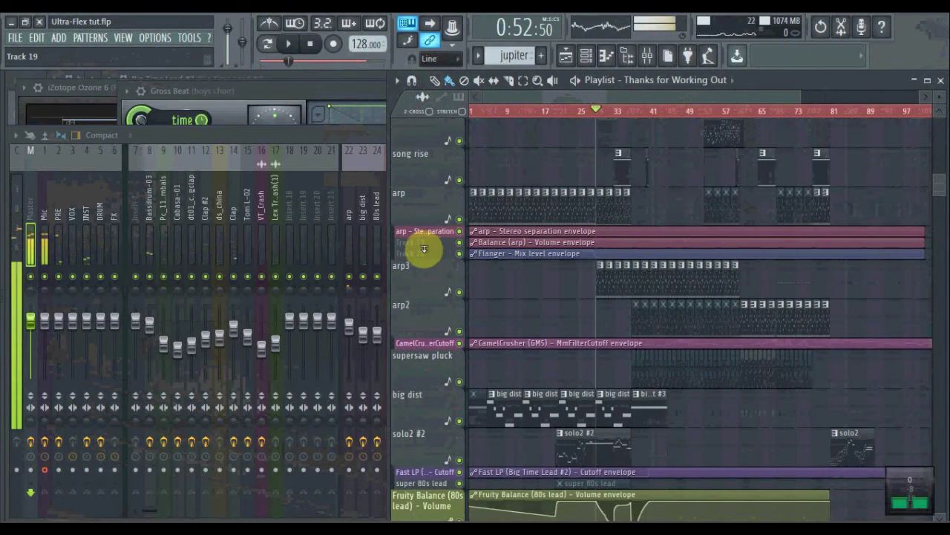
pyautogui.doubleClick(423, 233)
pyautogui.doubleClick(426, 271)
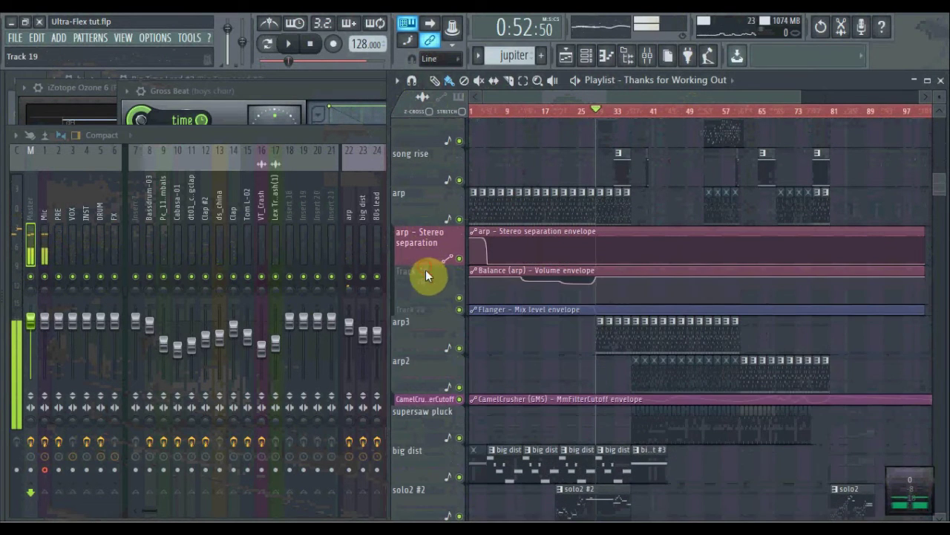
pyautogui.doubleClick(434, 309)
# - Play the song from bar 13 to hear the arp's Balance volume and Flanger mix level automation, and stop playback
pyautogui.click(525, 111)
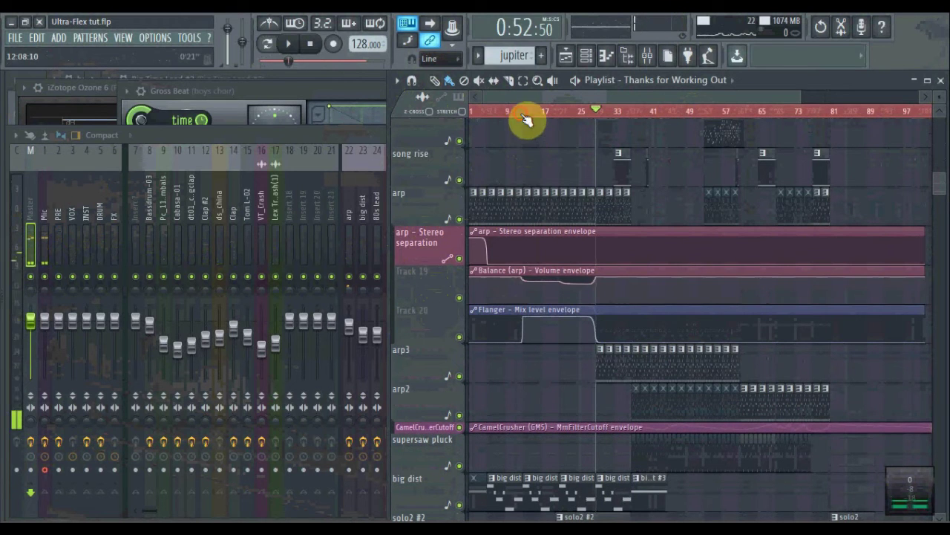
pyautogui.press('space')
pyautogui.moveTo(511, 275); pyautogui.dragTo(577, 275)
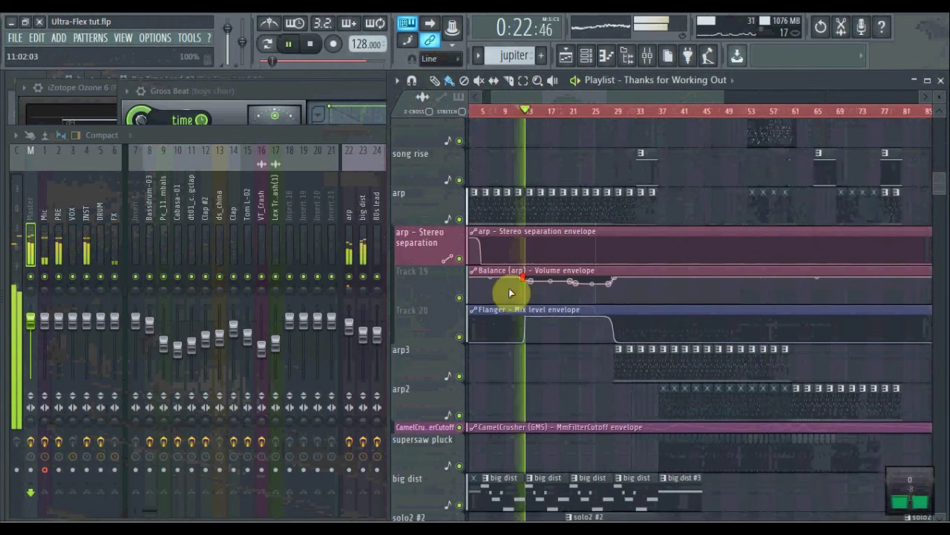
pyautogui.scroll(1, 564, 281)
pyautogui.press('space')
pyautogui.click(545, 263)
pyautogui.click(546, 116)
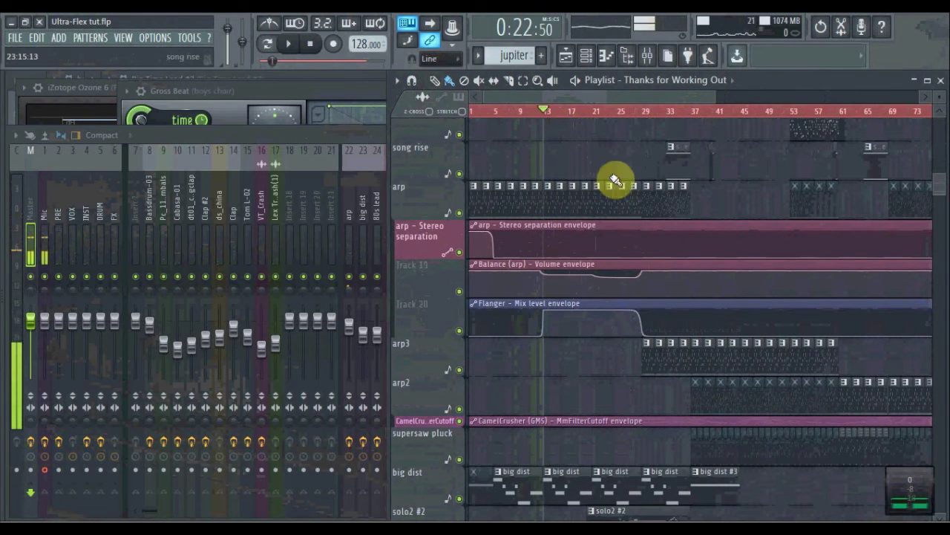
# - Bring the mixer forward and select the arp insert during playback to view its effects chain
pyautogui.click(340, 146)
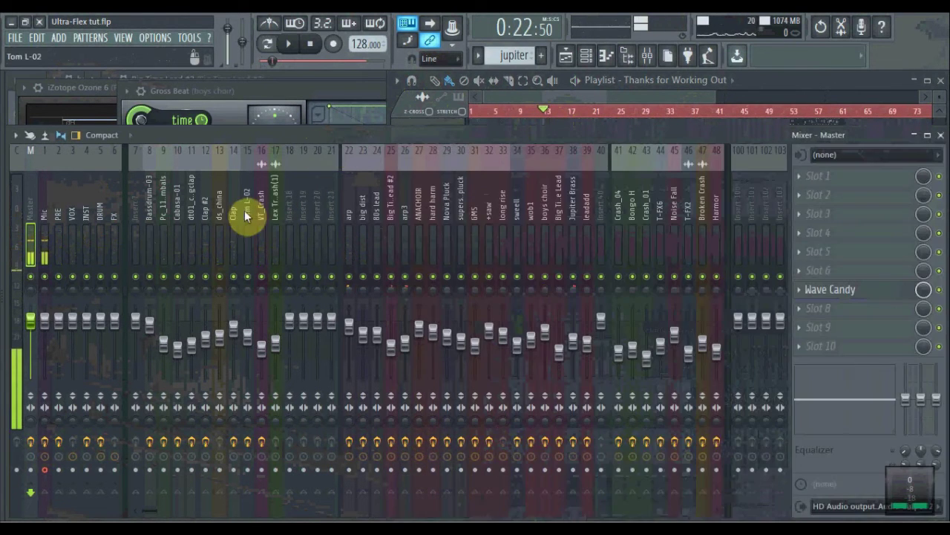
pyautogui.scroll(-3, 405, 218)
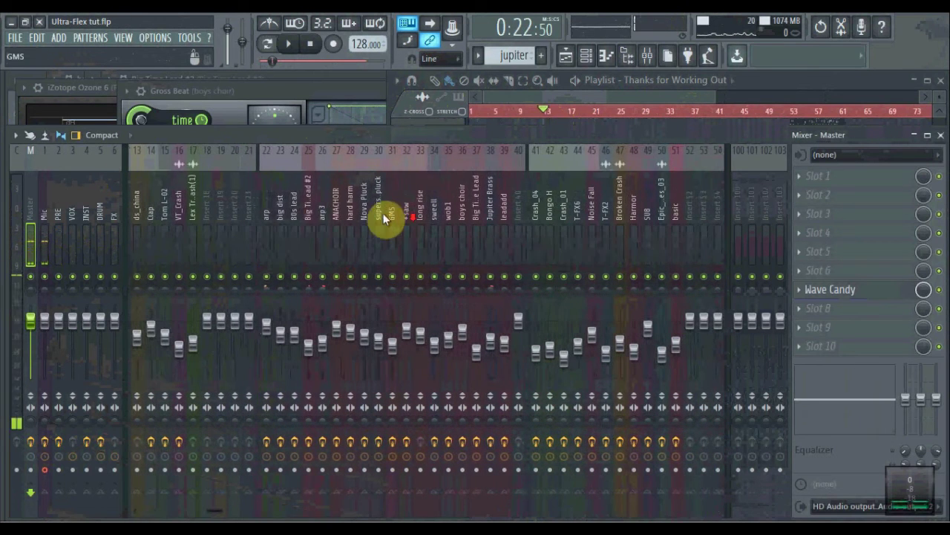
pyautogui.press('space')
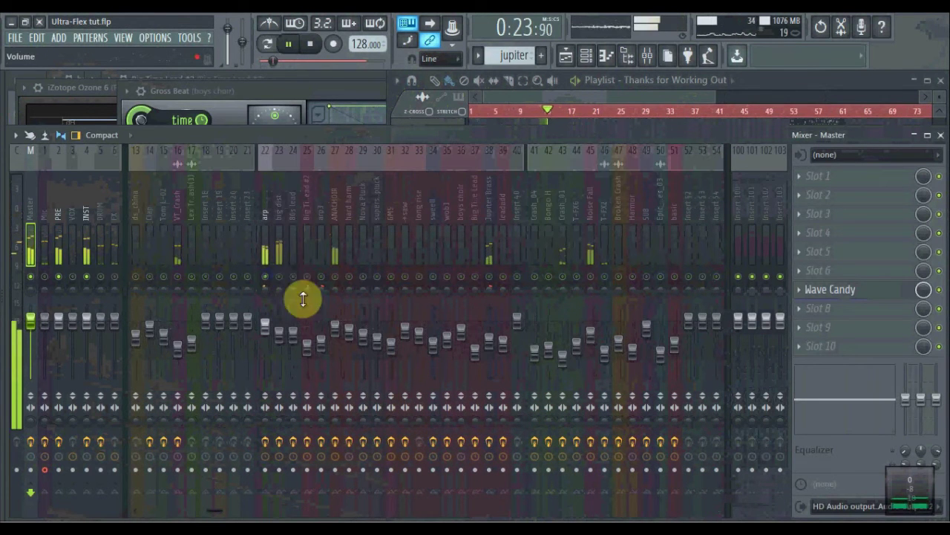
pyautogui.click(268, 223)
pyautogui.press('space')
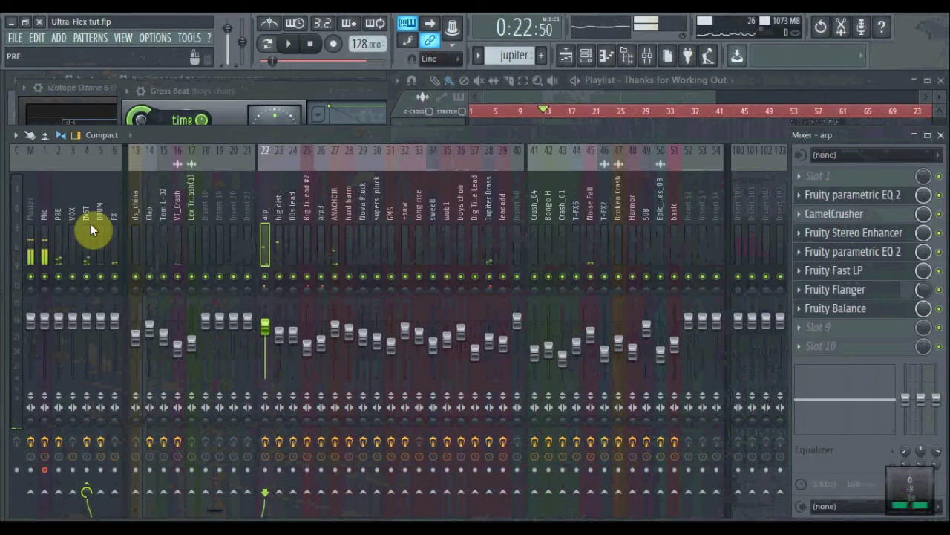
# - Compare the arp insert's mixer effects with its playlist envelopes, and play the song from bar 13
pyautogui.click(680, 90)
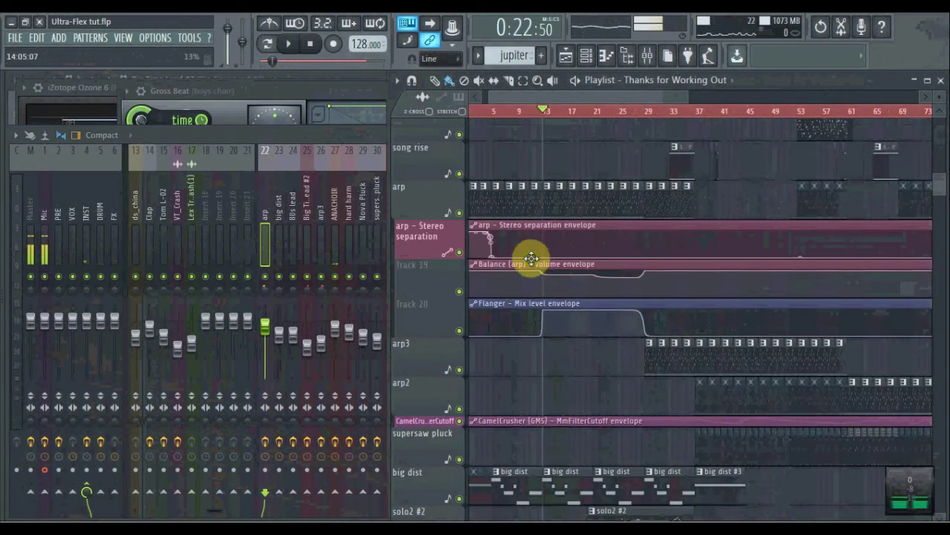
pyautogui.click(269, 217)
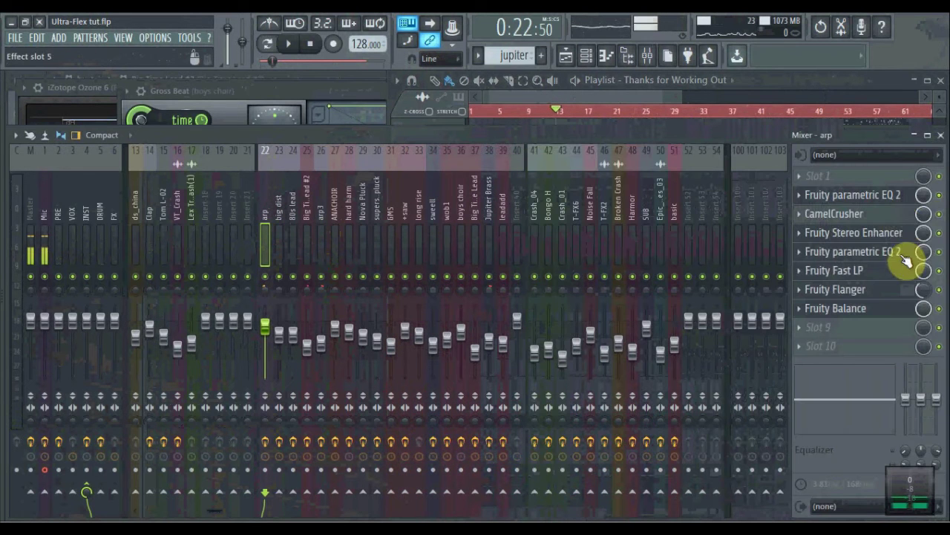
pyautogui.click(672, 111)
pyautogui.press('space')
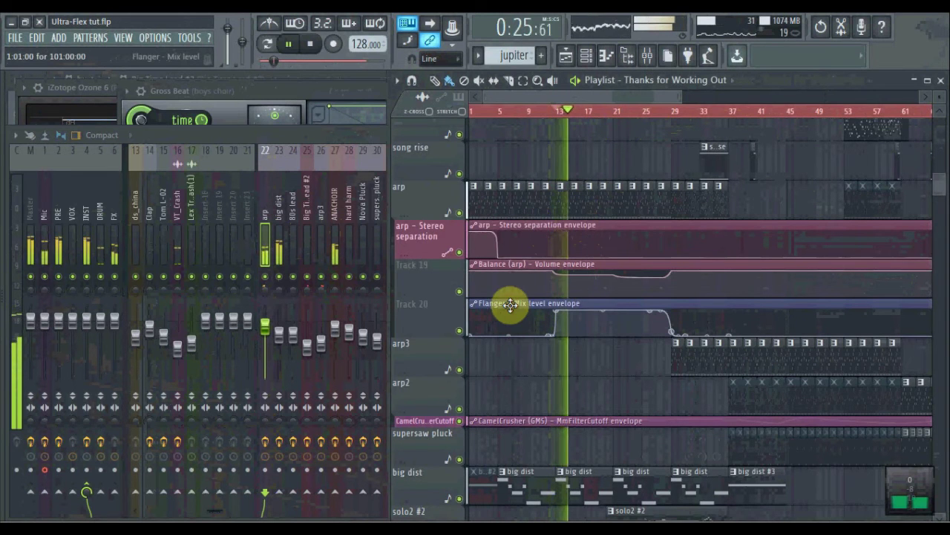
# - Stop the song and play the big dist pattern on its own in pattern mode with its notes open
pyautogui.scroll(-1, 616, 318)
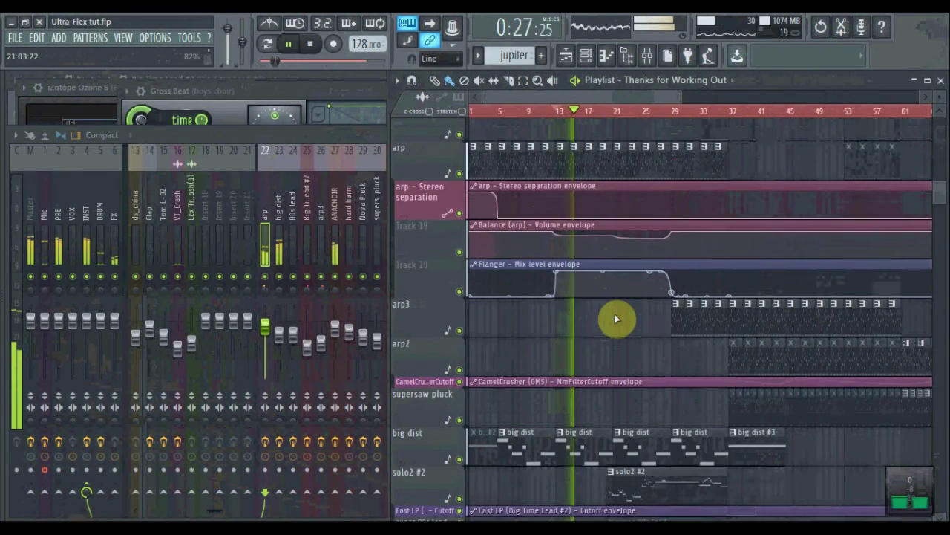
pyautogui.scroll(-1, 616, 318)
pyautogui.press('space')
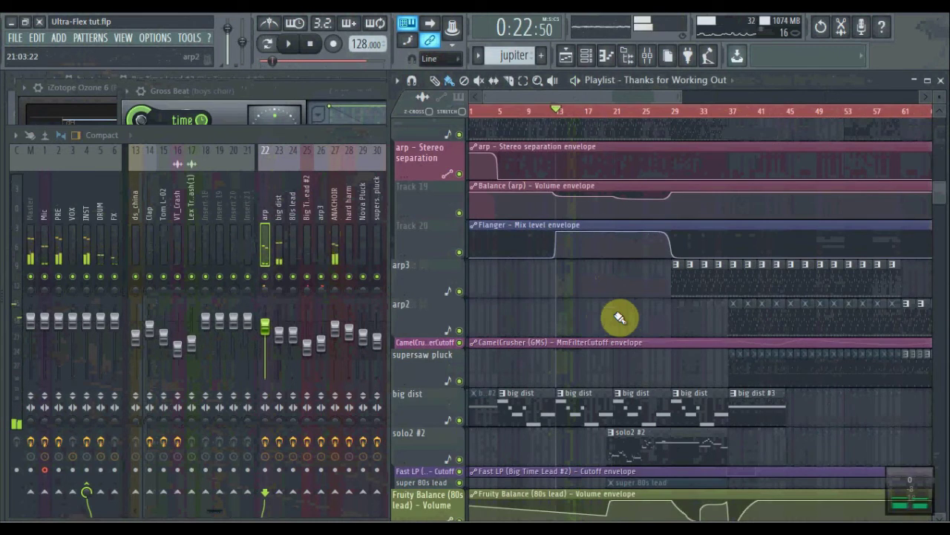
pyautogui.scroll(-3, 618, 315)
pyautogui.click(589, 296)
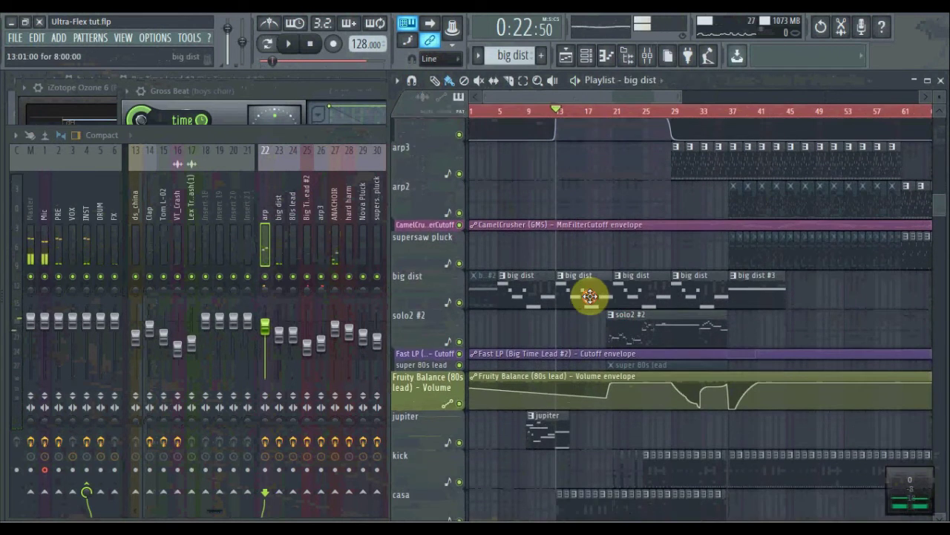
pyautogui.doubleClick(590, 296)
pyautogui.click(268, 44)
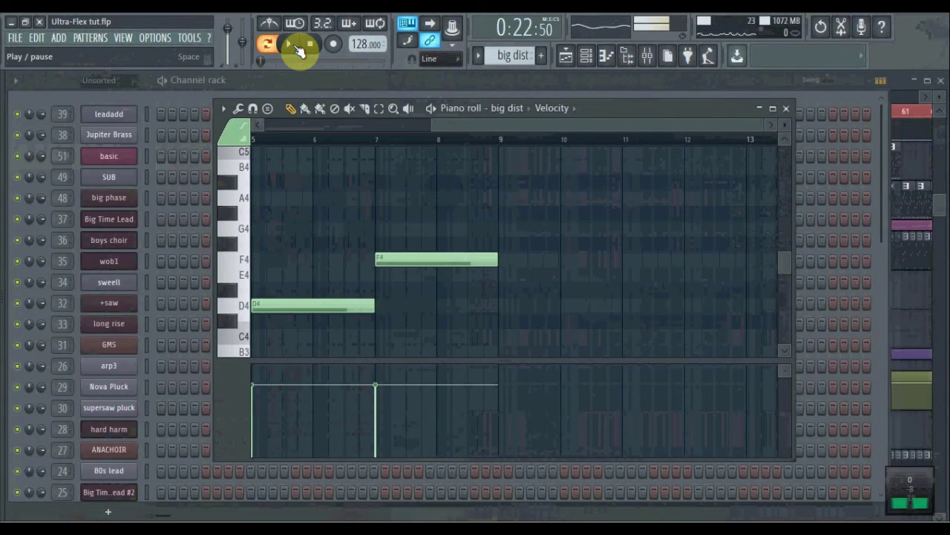
pyautogui.click(296, 46)
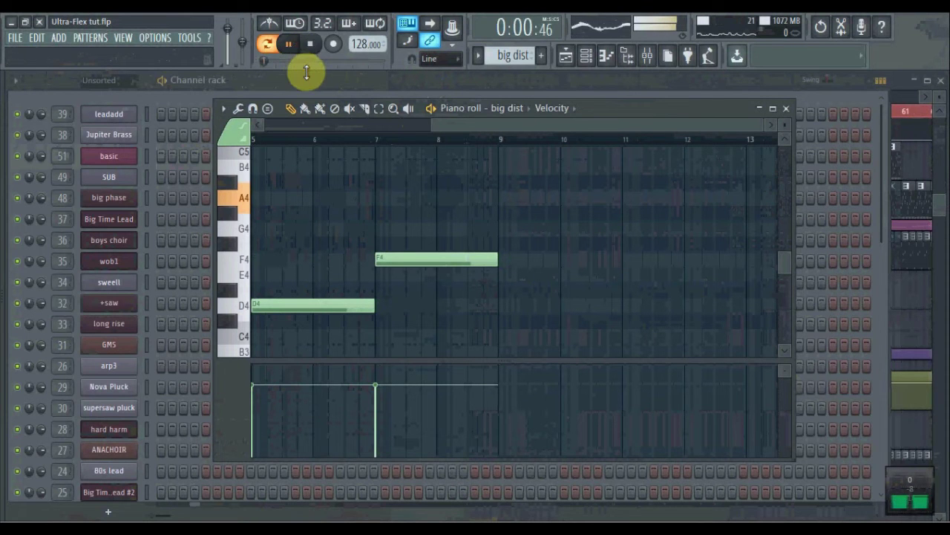
pyautogui.click(310, 44)
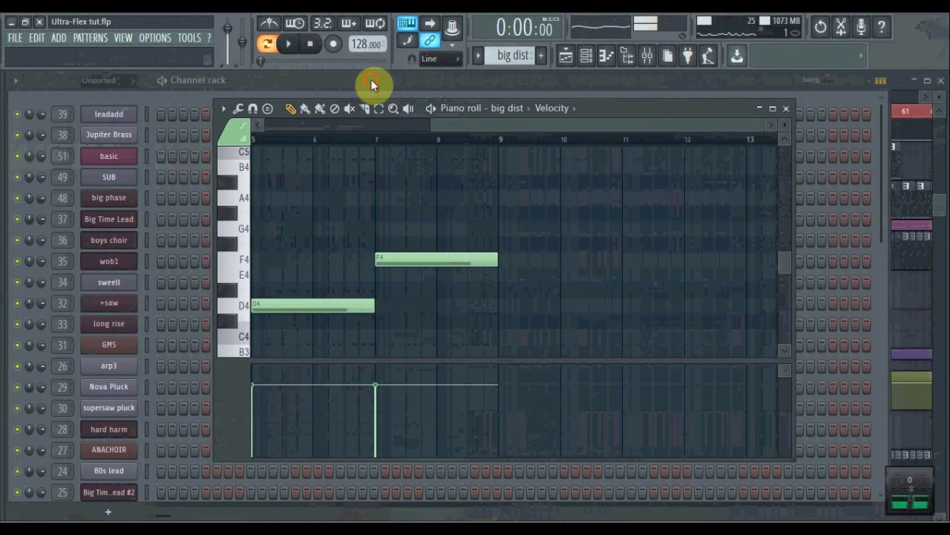
# - Close the piano roll, return to the playlist and set the song position to bar 21
pyautogui.click(372, 80)
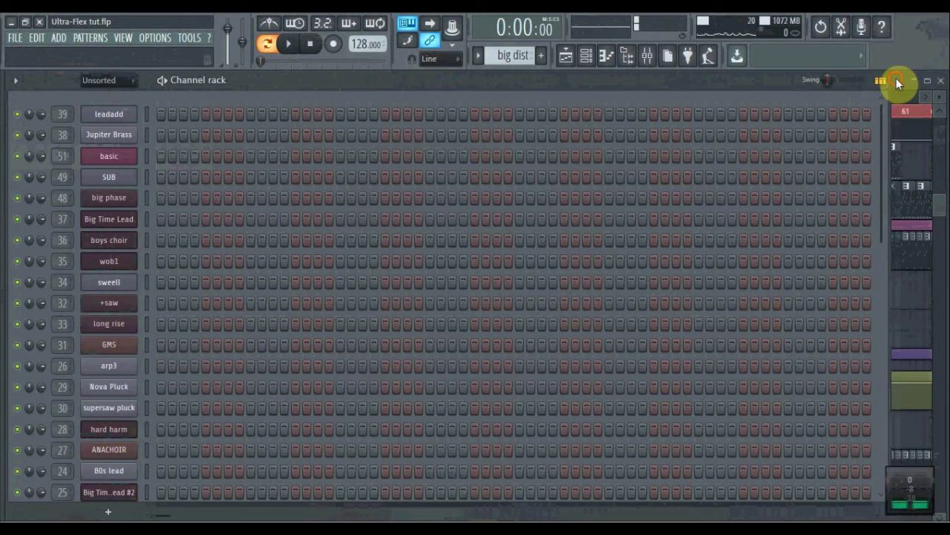
pyautogui.click(896, 78)
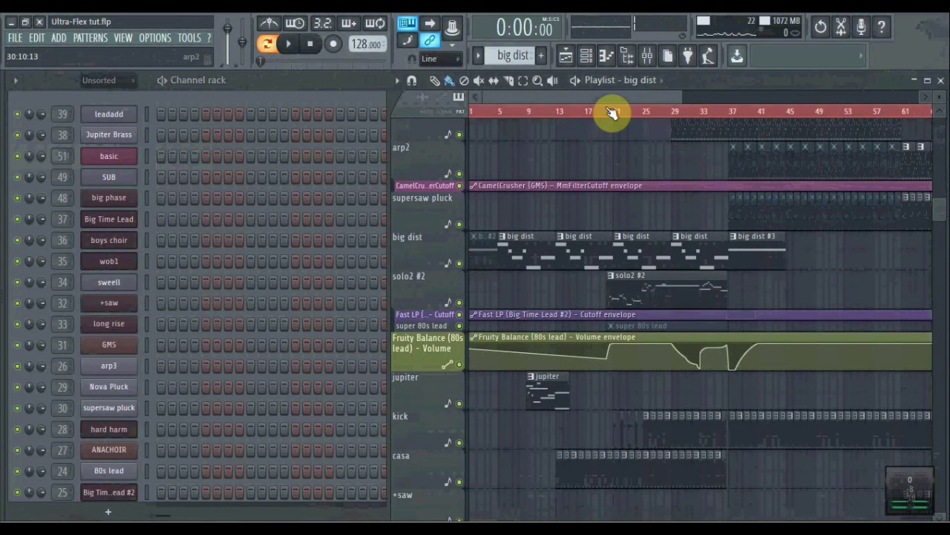
pyautogui.click(615, 112)
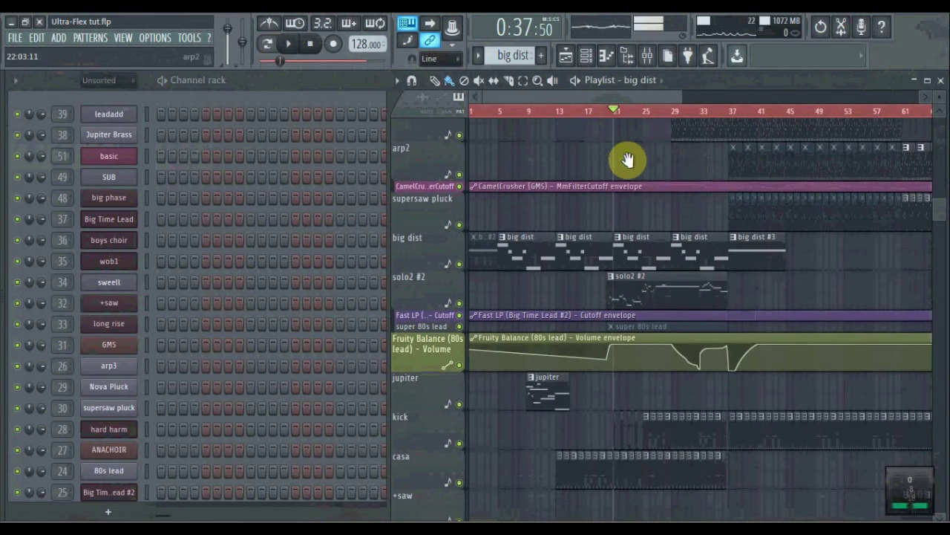
# - Look through the playlist tracks from the Bitcrusher automation and crash effects down to the lead patterns
pyautogui.scroll(6, 621, 153)
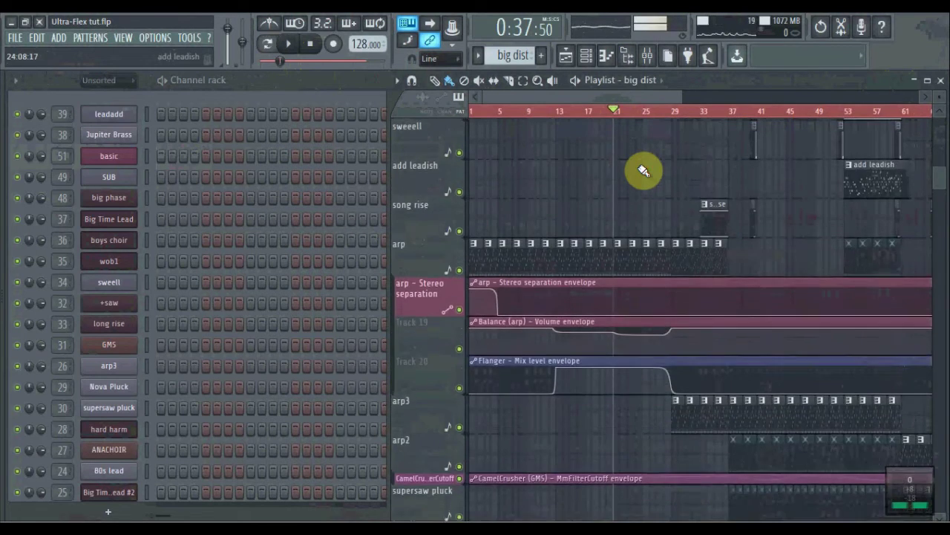
pyautogui.scroll(9, 643, 171)
pyautogui.scroll(3, 643, 169)
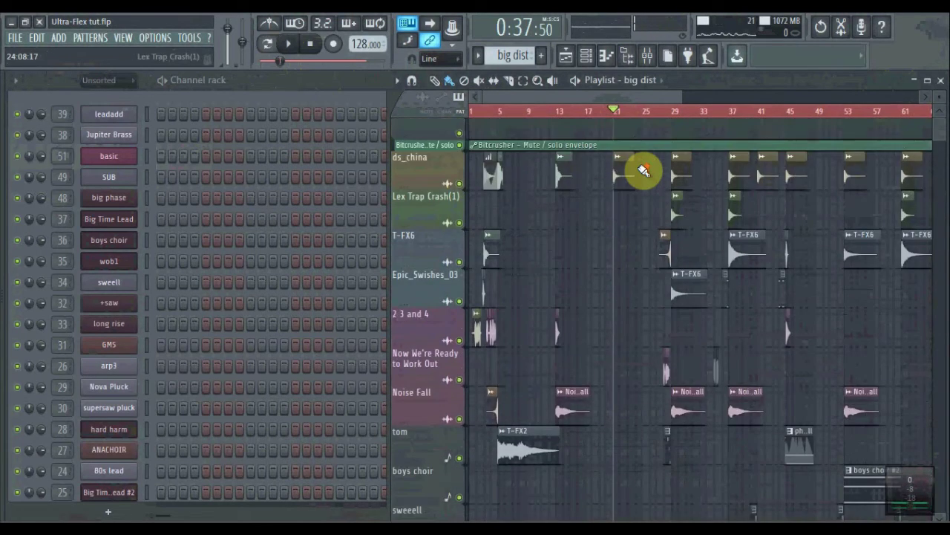
pyautogui.scroll(-8, 647, 170)
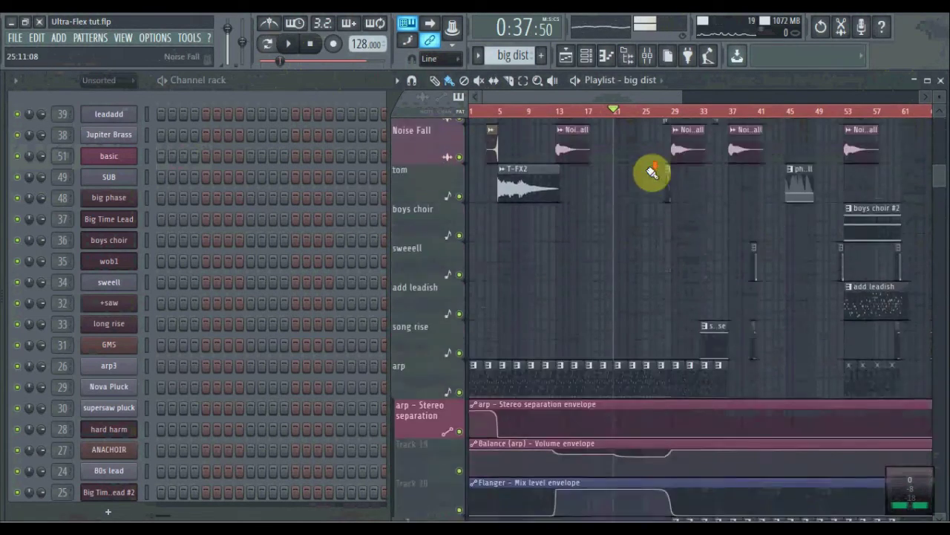
pyautogui.scroll(-6, 650, 171)
pyautogui.scroll(-4, 647, 169)
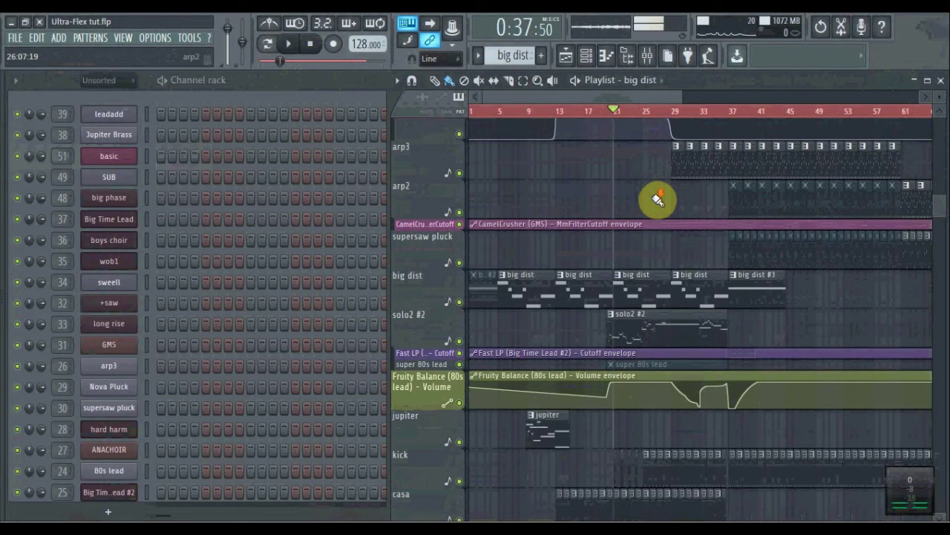
pyautogui.scroll(-1, 656, 208)
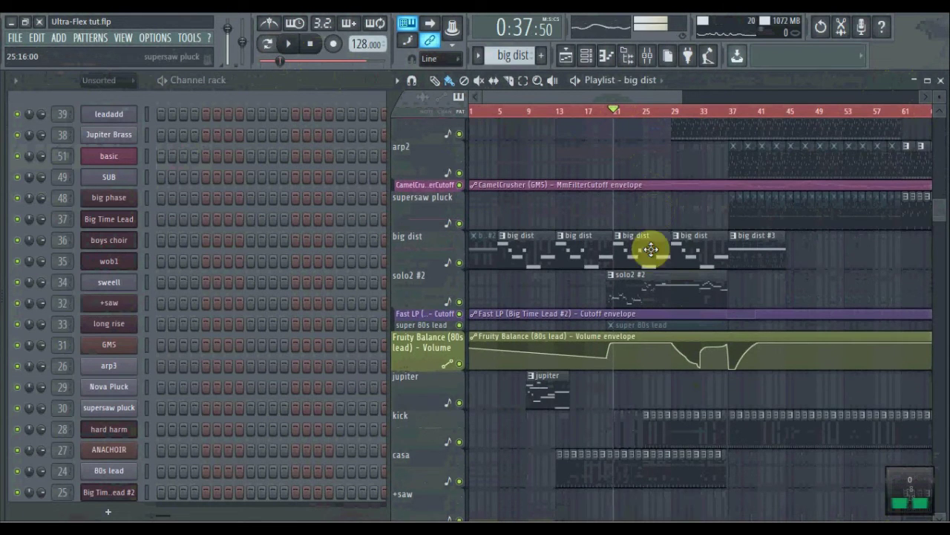
# - Play the solo2 #2 pattern on its own and view its Big Time Lead #2 synth settings
pyautogui.doubleClick(663, 301)
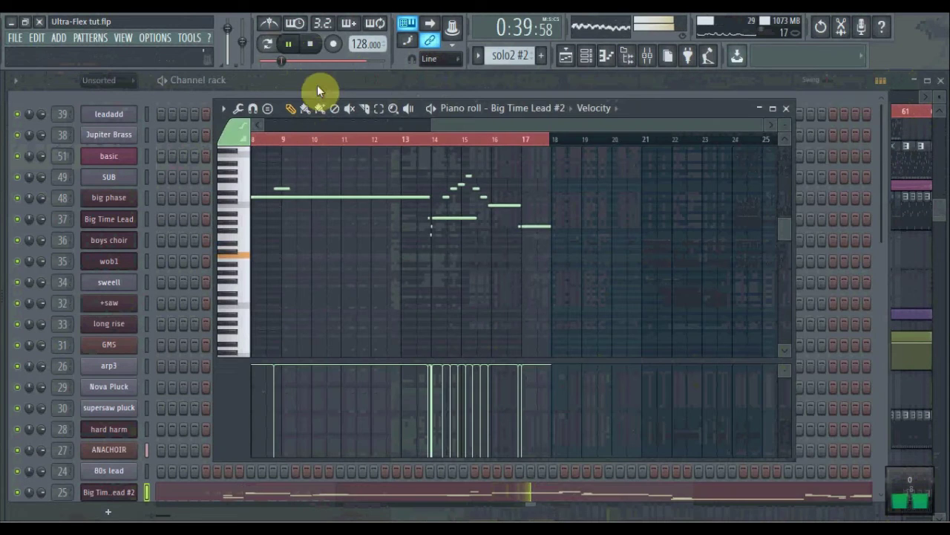
pyautogui.click(272, 46)
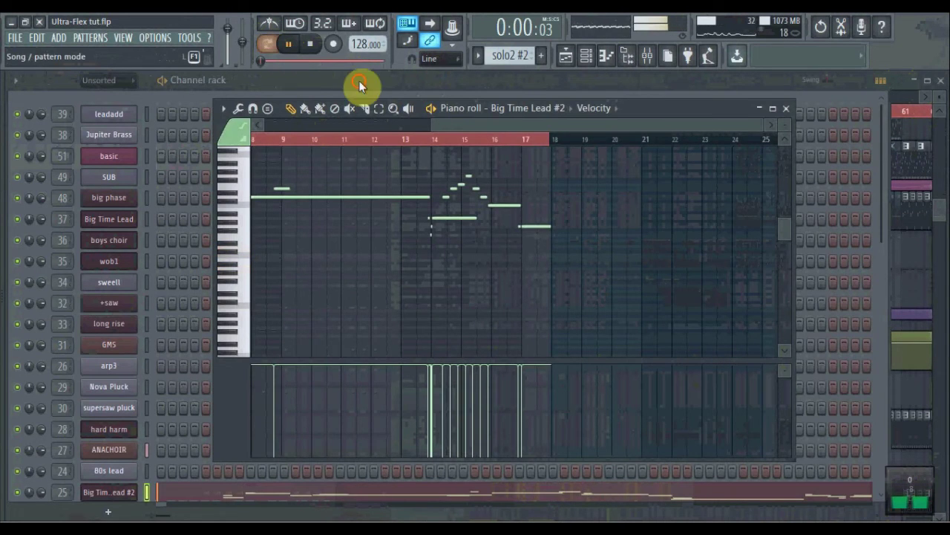
pyautogui.click(298, 77)
pyautogui.scroll(-4, 320, 234)
pyautogui.scroll(-1, 63, 265)
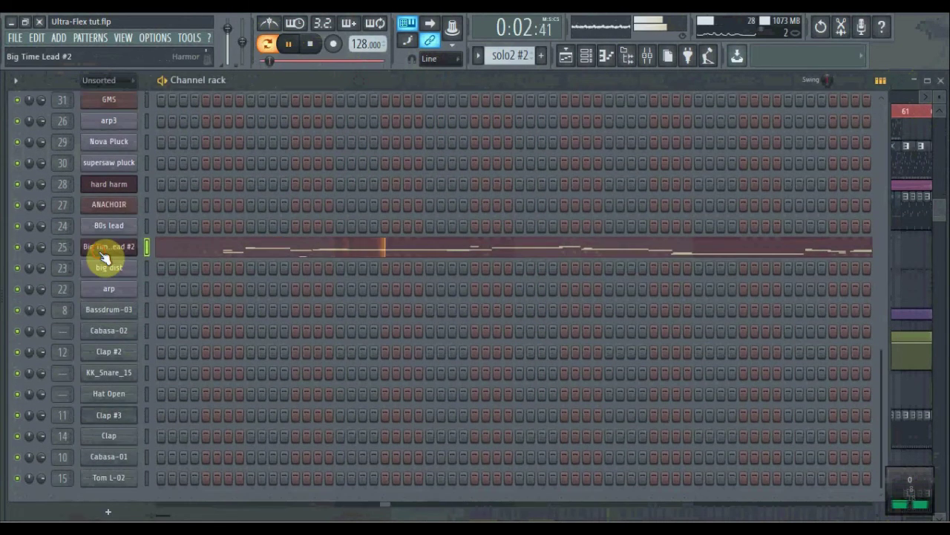
pyautogui.click(104, 255)
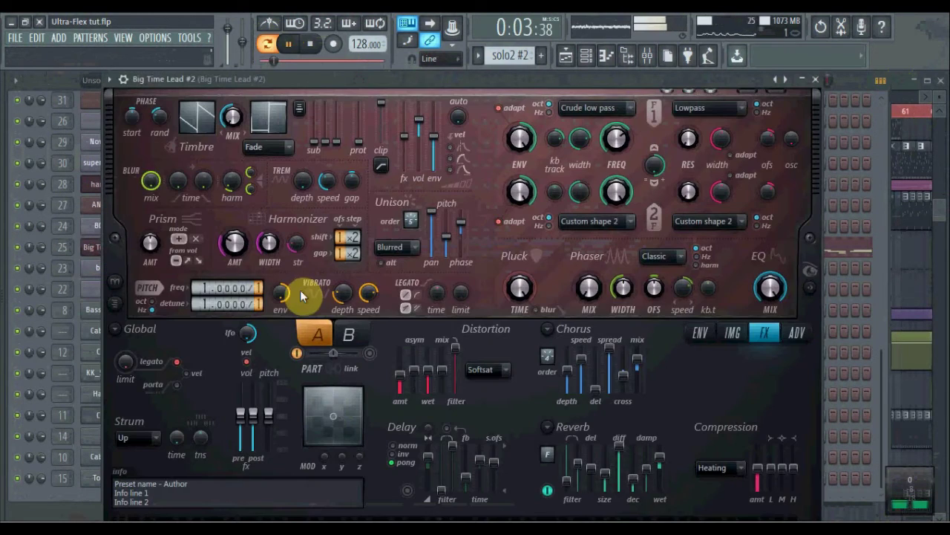
pyautogui.click(53, 83)
pyautogui.click(886, 90)
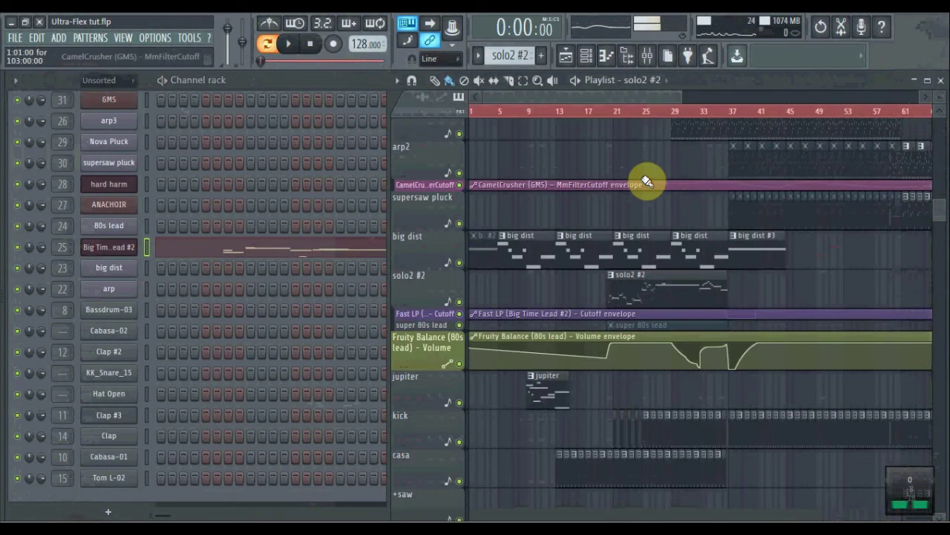
# - Expand the Fast LP (Big Time Lead #2) Cutoff automation track and the super 80s lead track in the playlist
pyautogui.scroll(-1, 628, 163)
pyautogui.click(434, 281)
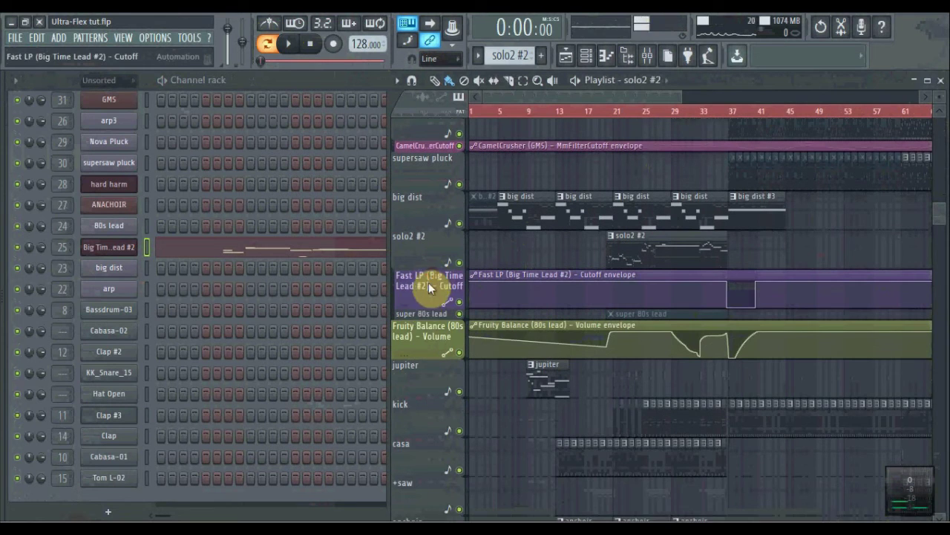
pyautogui.click(425, 315)
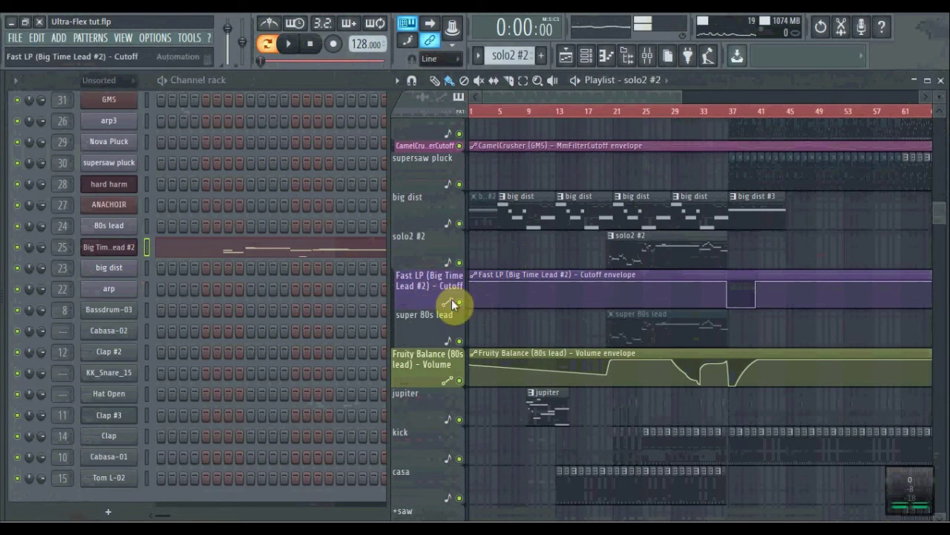
# - Open the super 80s lead clip's notes, play the pattern on its own, and stop playback
pyautogui.doubleClick(713, 330)
pyautogui.click(283, 45)
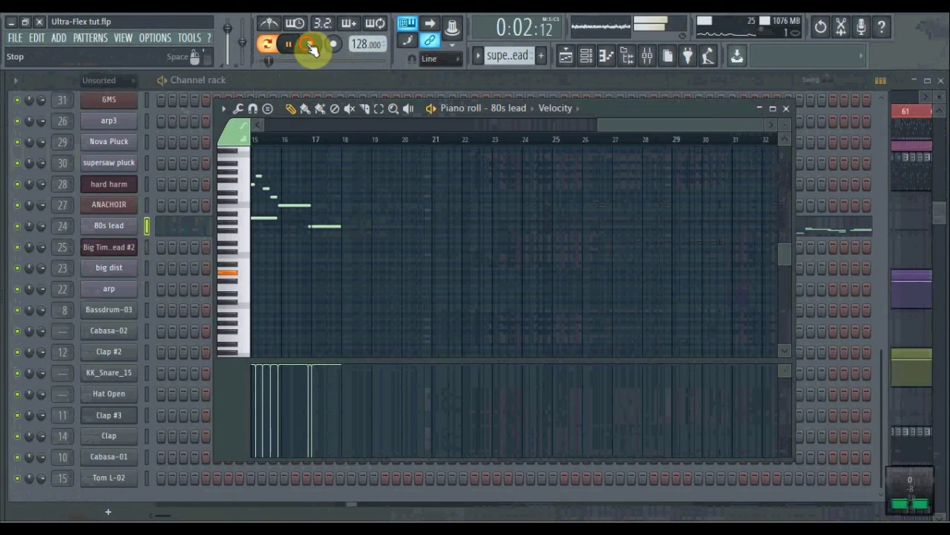
pyautogui.click(312, 46)
# - Return to the playlist and collapse the super 80s lead and Fast LP (Big Time Lead #2) Cutoff tracks
pyautogui.click(902, 78)
pyautogui.click(733, 199)
pyautogui.scroll(-3, 397, 324)
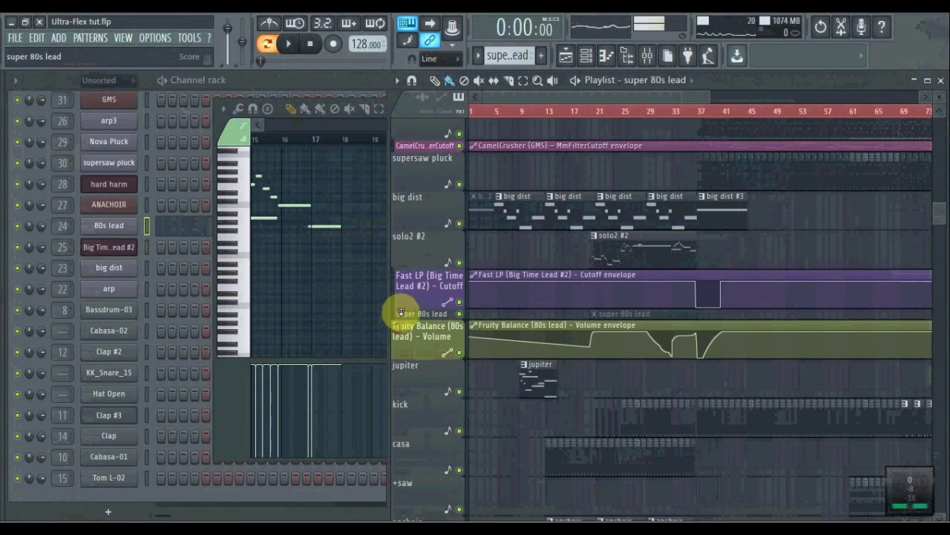
pyautogui.scroll(-3, 399, 297)
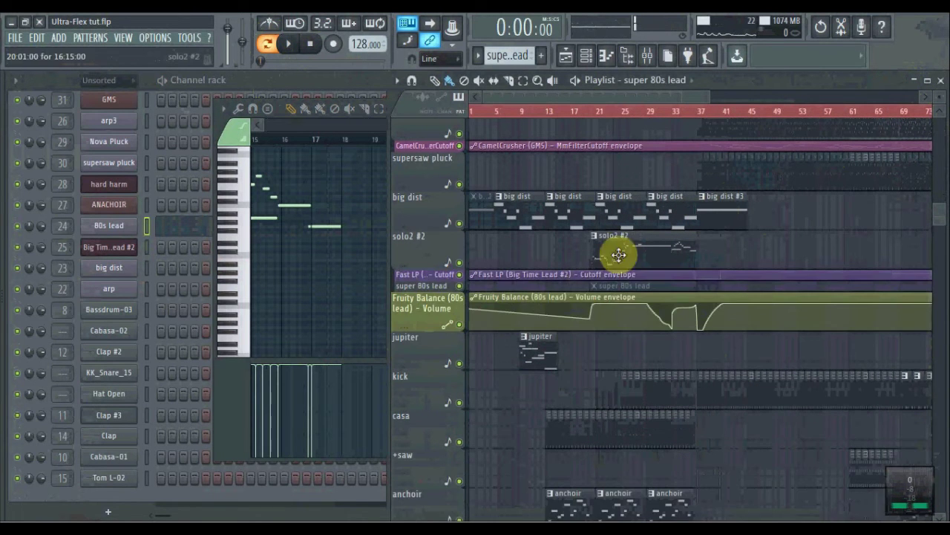
# - Show the Big Time Lead #2 insert's effects chain in the mixer and check its Fruity peak controller during playback
pyautogui.click(110, 247)
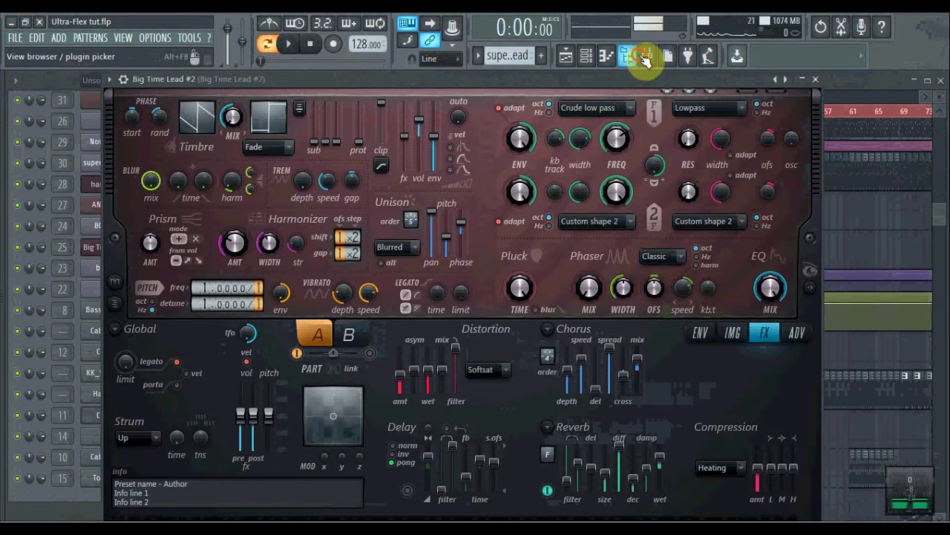
pyautogui.click(644, 58)
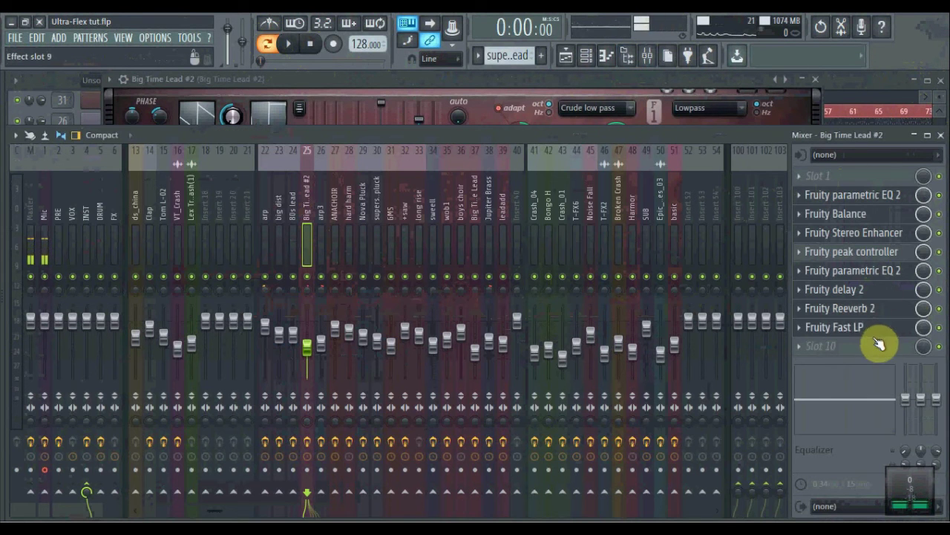
pyautogui.click(887, 254)
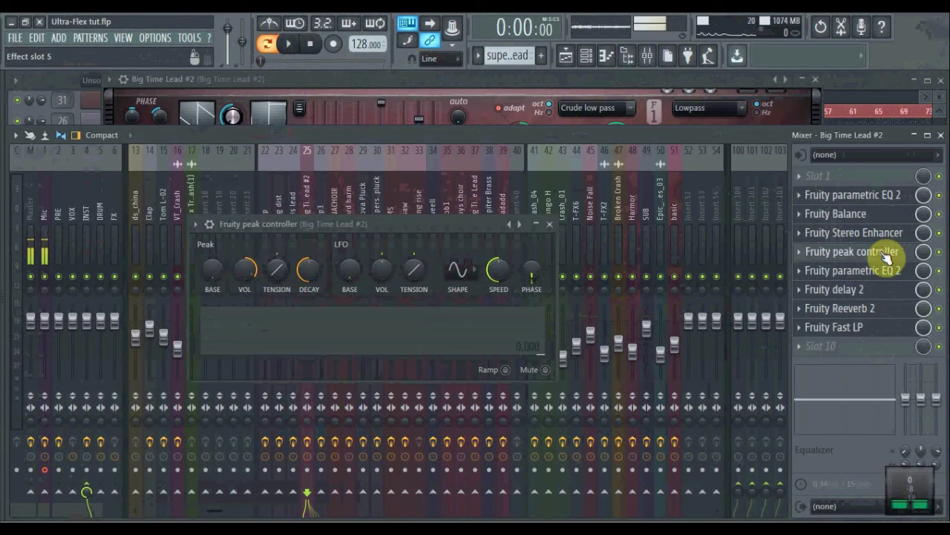
pyautogui.press('space')
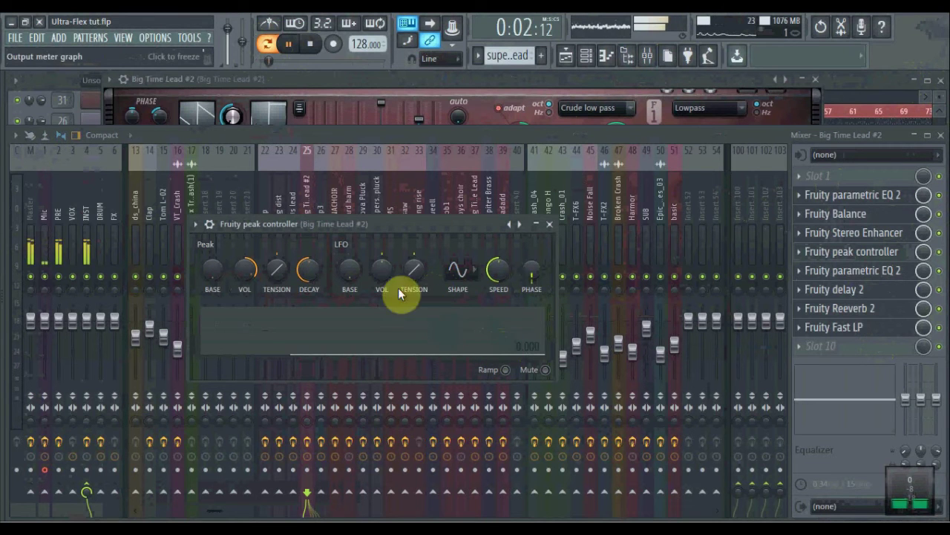
pyautogui.press('space')
pyautogui.click(487, 134)
pyautogui.moveTo(342, 210); pyautogui.dragTo(309, 216)
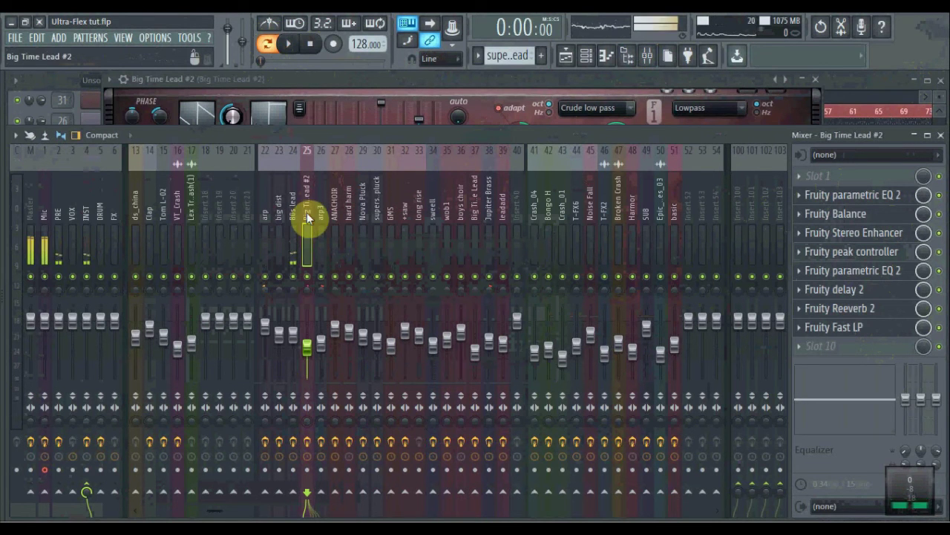
# - Solo the hard harm mixer insert while playing the song from bar 81, and stop playback
pyautogui.click(869, 103)
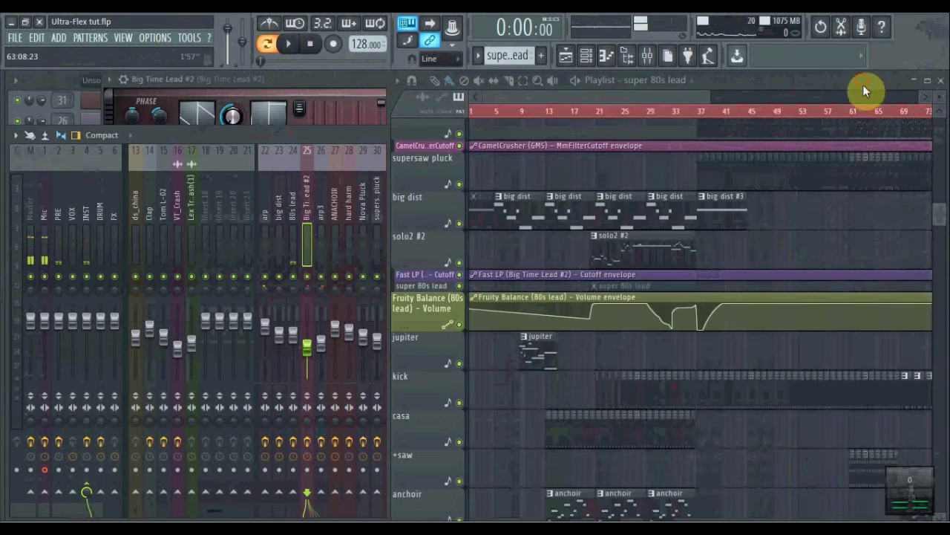
pyautogui.hscroll(3, 617, 191)
pyautogui.click(639, 113)
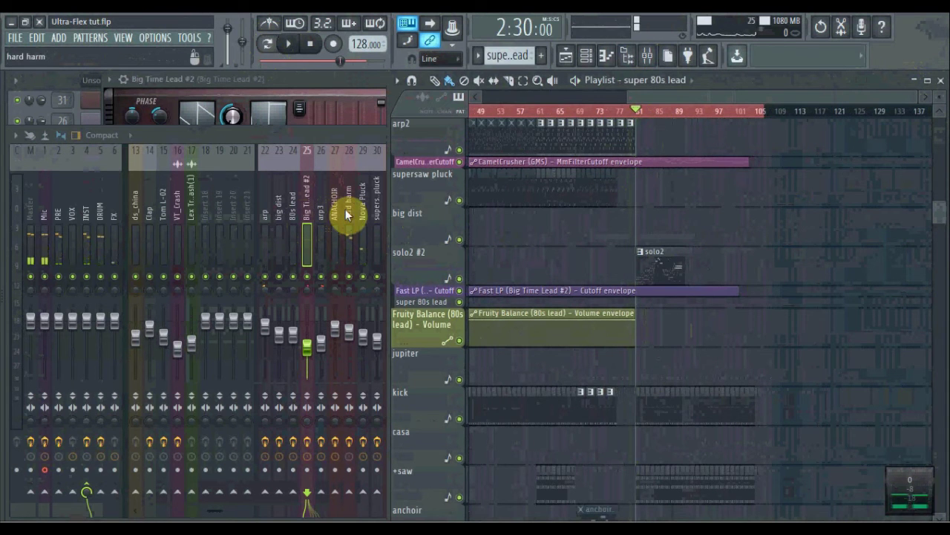
pyautogui.press('space')
pyautogui.click(352, 257)
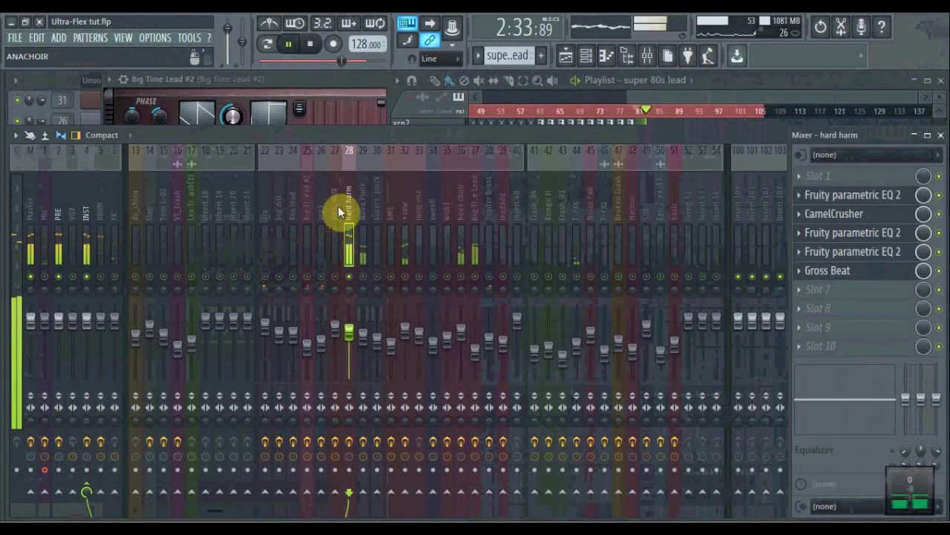
pyautogui.click(704, 79)
pyautogui.press('space')
pyautogui.scroll(-4, 672, 208)
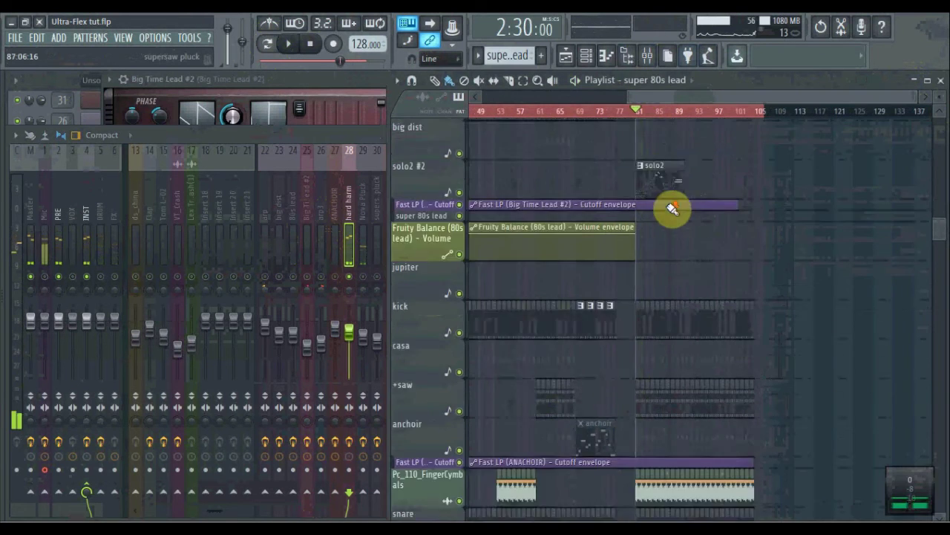
# - Unsolo the hard harm mixer insert and bring the playlist's anchoir and hard harm tracks into view
pyautogui.click(346, 270)
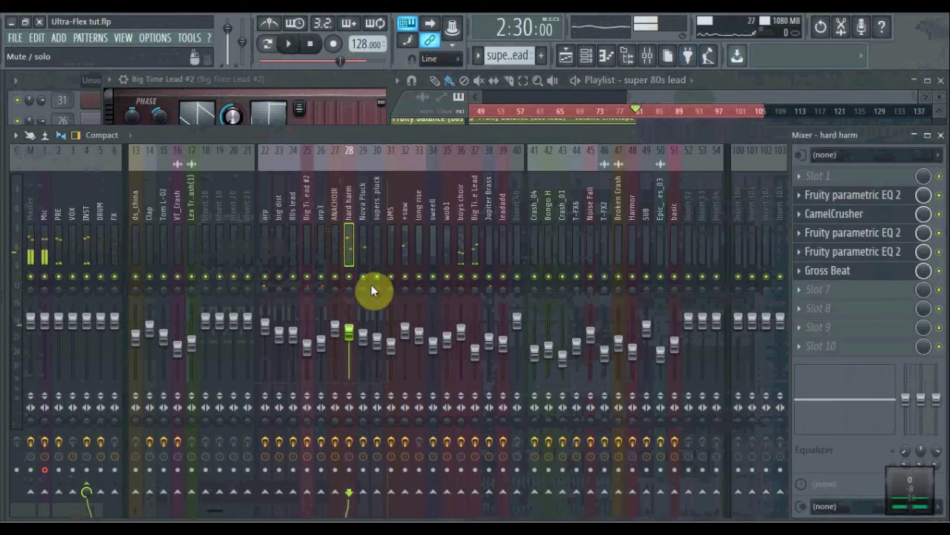
pyautogui.click(818, 109)
pyautogui.scroll(-3, 715, 144)
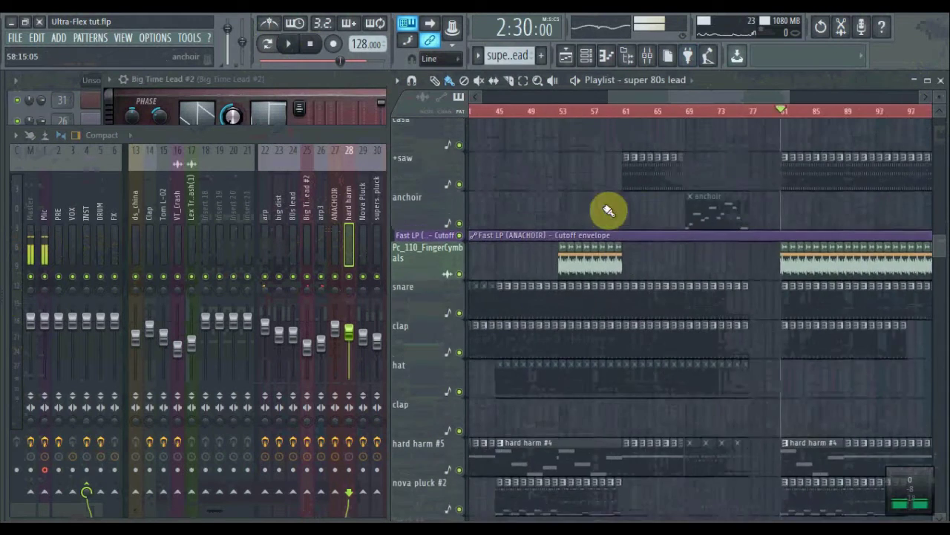
# - Play the song from bar 37, check the mixer and playlist during playback, and stop with the mixer showing
pyautogui.scroll(2, 654, 193)
pyautogui.hscroll(-4, 647, 123)
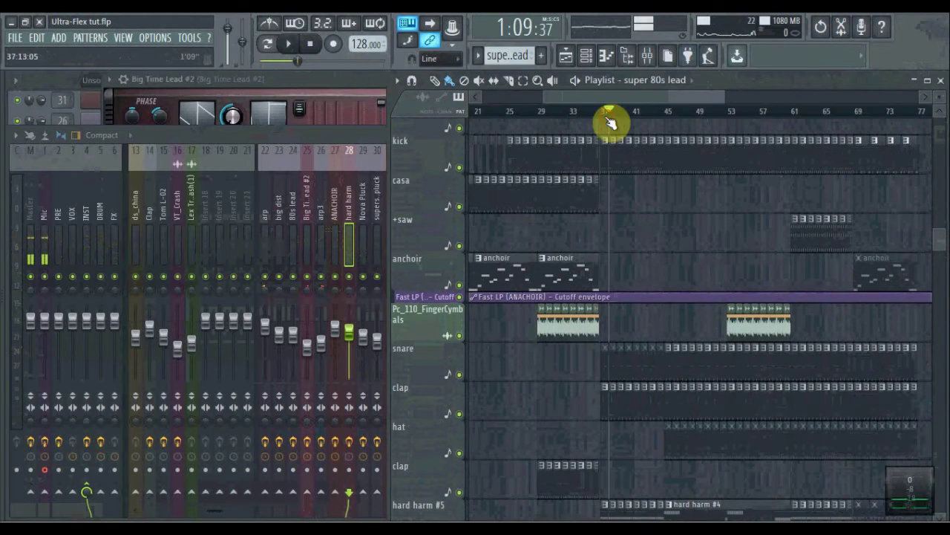
pyautogui.click(606, 121)
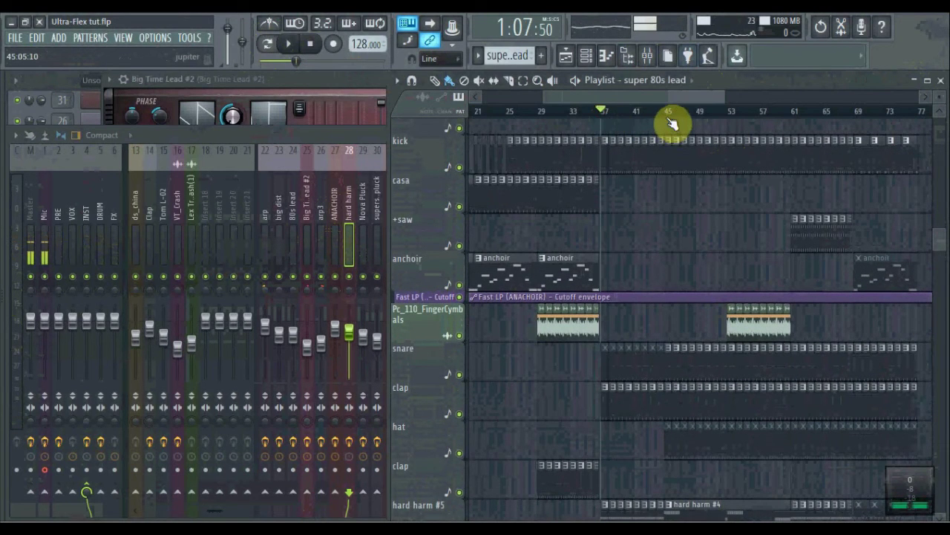
pyautogui.press('space')
pyautogui.scroll(2, 668, 190)
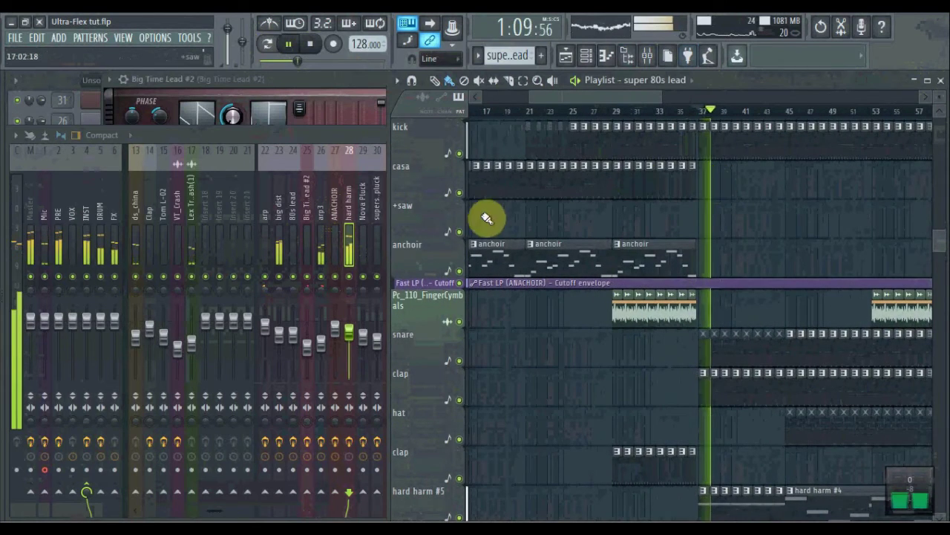
pyautogui.click(364, 282)
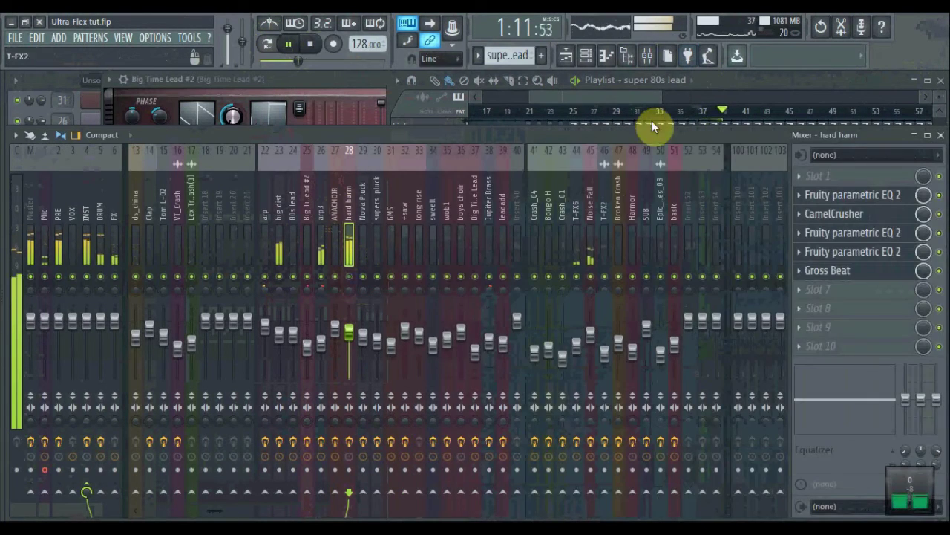
pyautogui.click(645, 96)
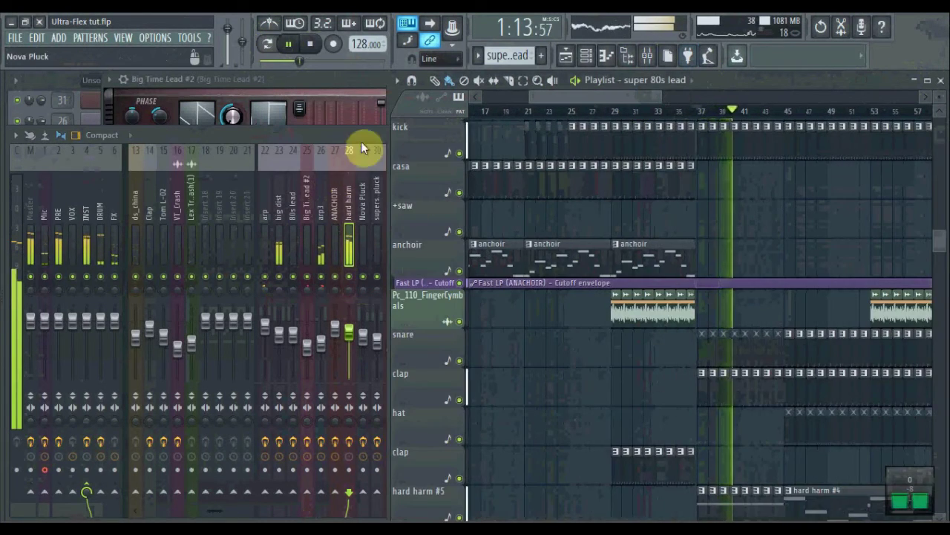
pyautogui.click(361, 223)
pyautogui.press('space')
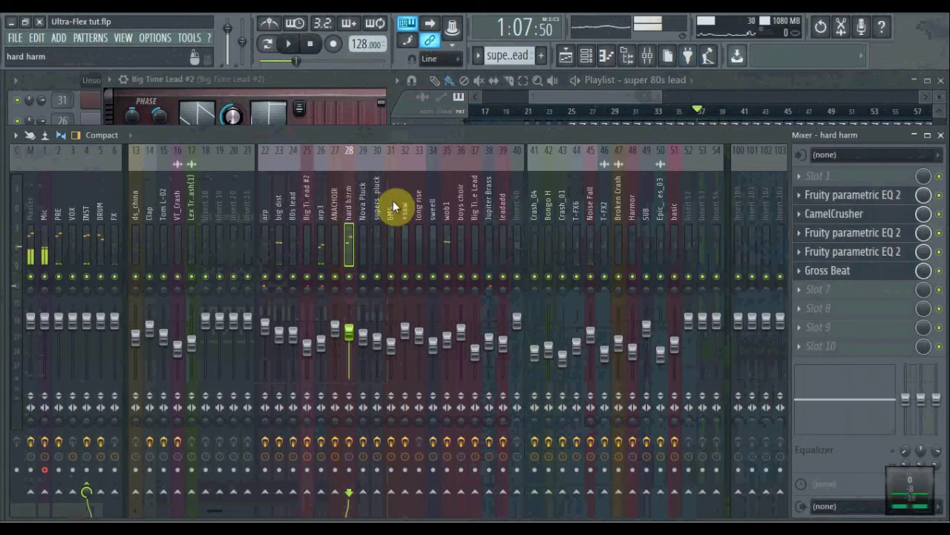
# - Inspect the hard harm insert's effects in the mixer: the parametric EQs, CamelCrusher and Gross Beat
pyautogui.click(854, 199)
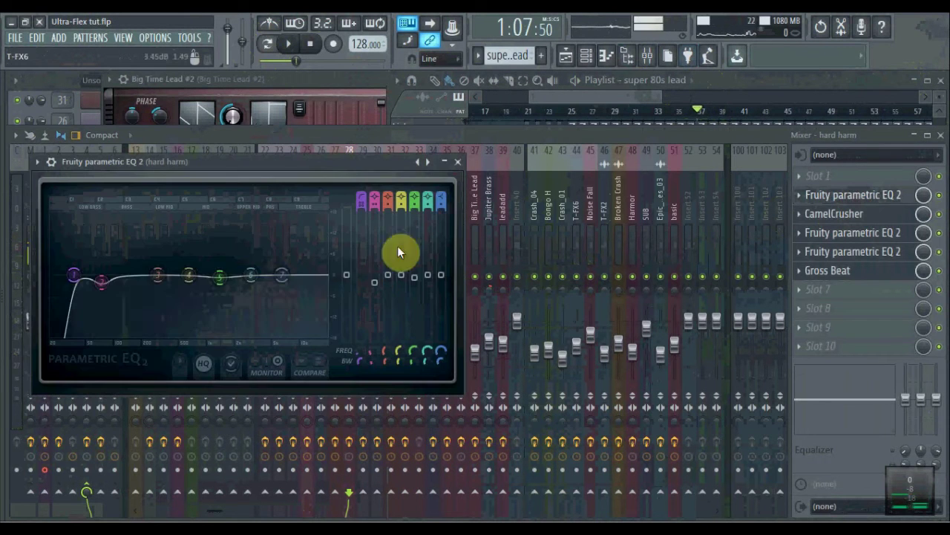
pyautogui.click(834, 213)
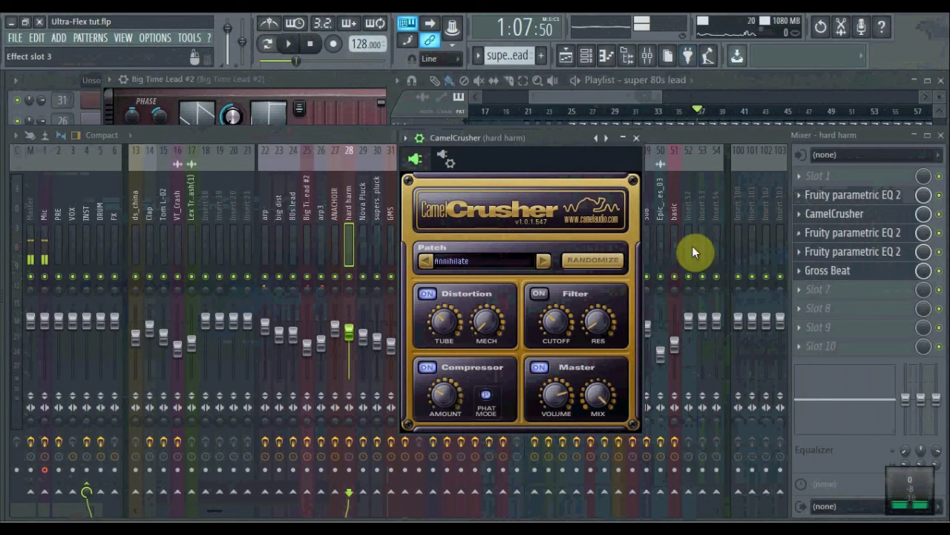
pyautogui.click(856, 239)
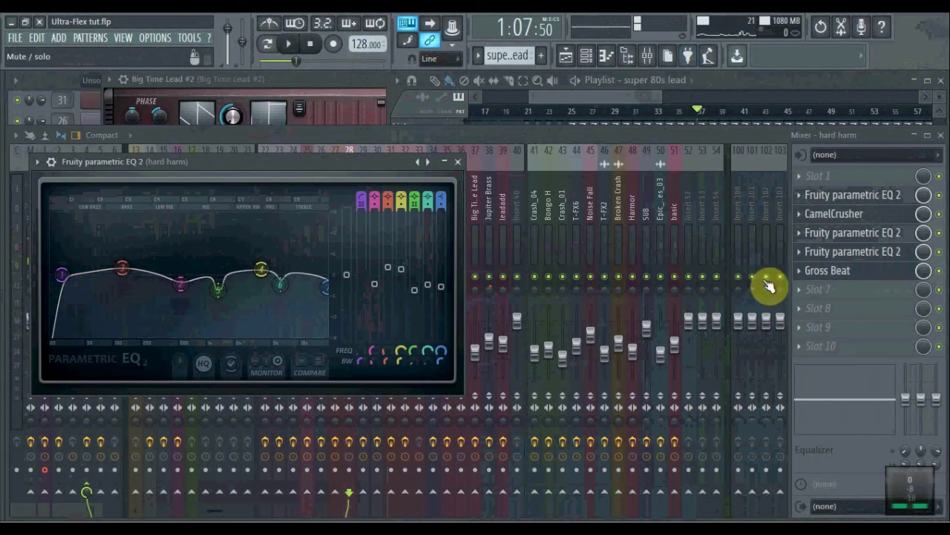
pyautogui.click(868, 256)
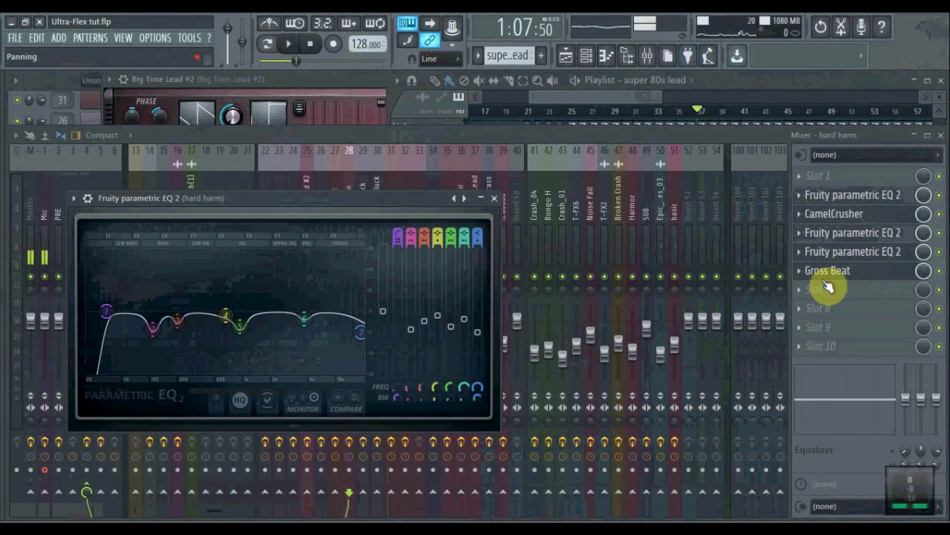
pyautogui.click(875, 234)
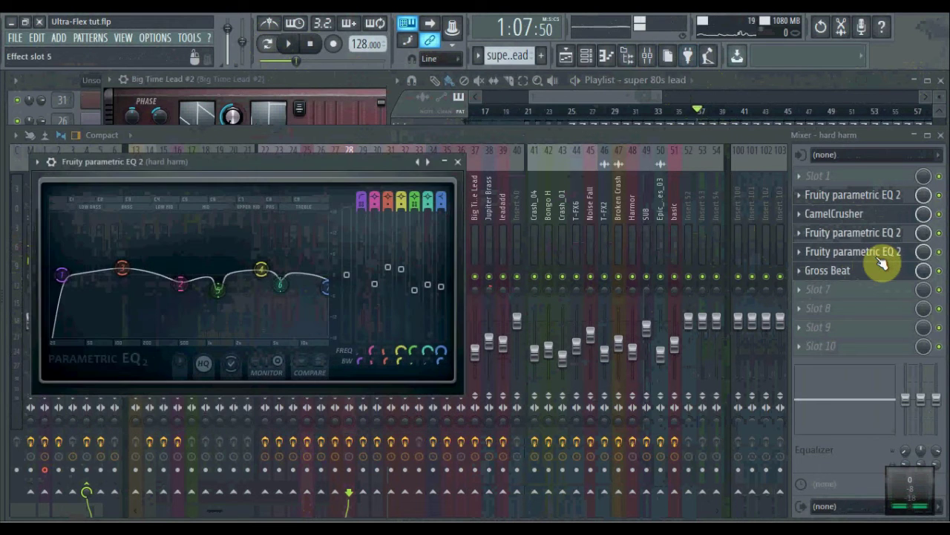
pyautogui.click(879, 259)
pyautogui.click(877, 273)
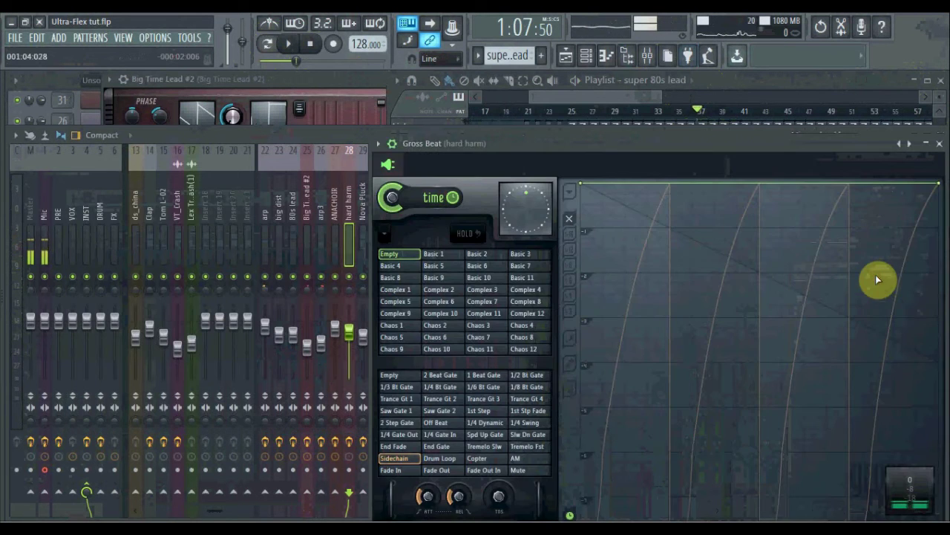
pyautogui.click(356, 141)
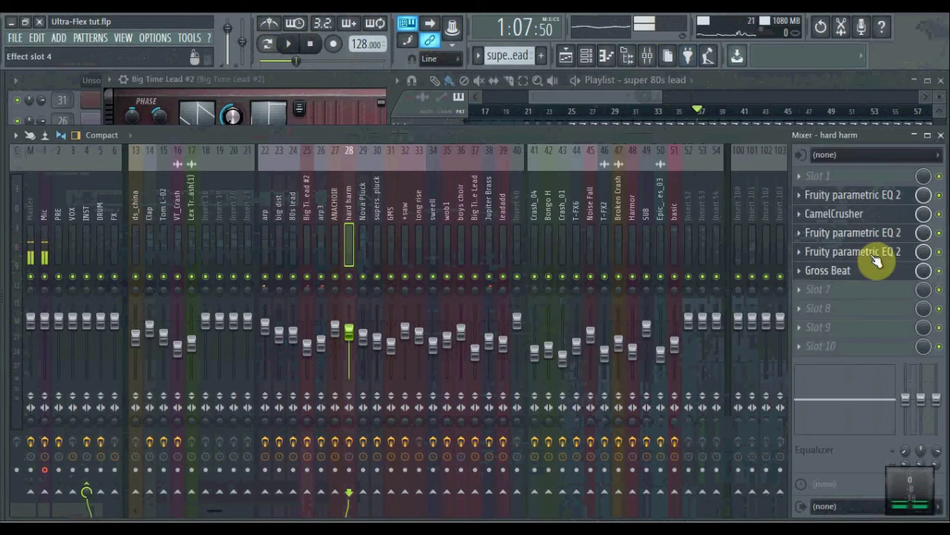
# - Look through the effects chains of the supers.pluck, GMS, wob1, Jupiter Brass and leadadd mixer inserts
pyautogui.click(377, 201)
pyautogui.click(391, 196)
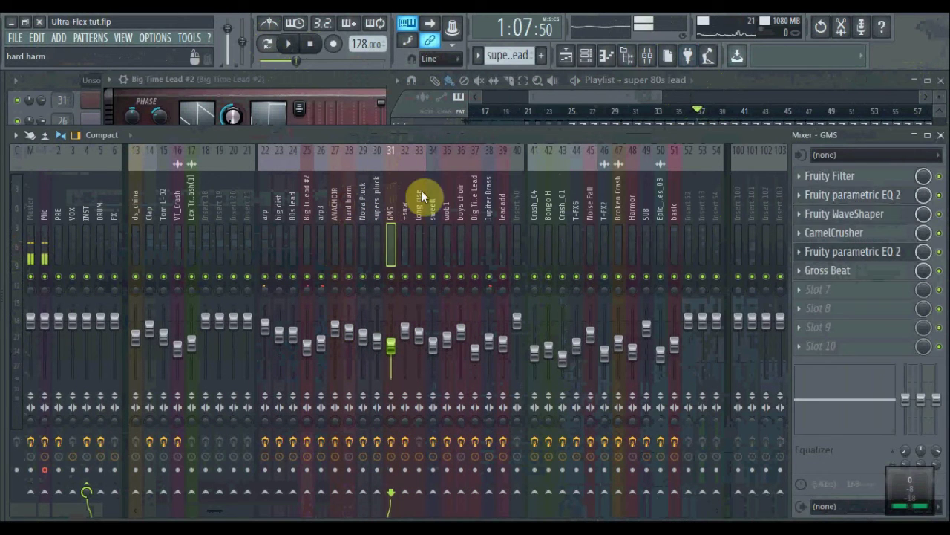
pyautogui.click(447, 192)
pyautogui.click(488, 192)
pyautogui.click(504, 190)
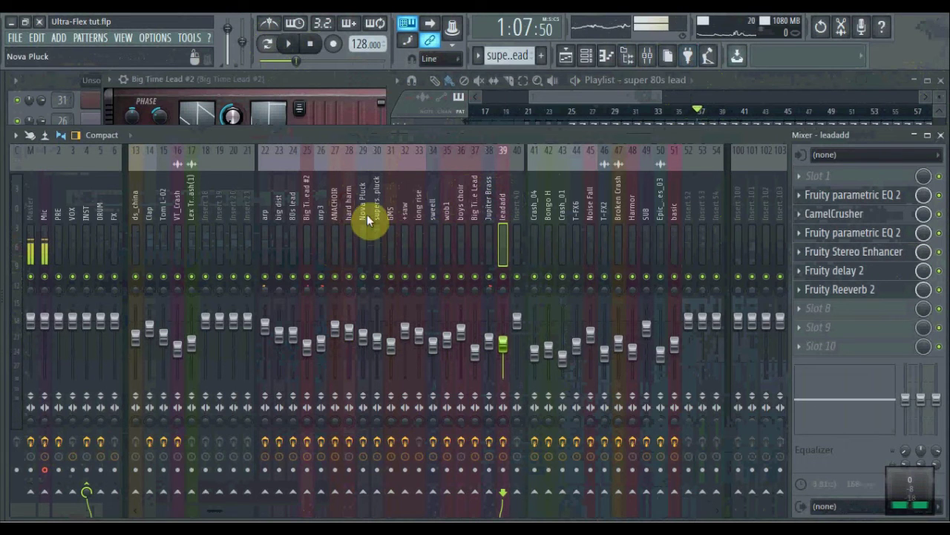
# - Inspect CamelCrusher on the big dist mixer insert and close its window
pyautogui.click(278, 216)
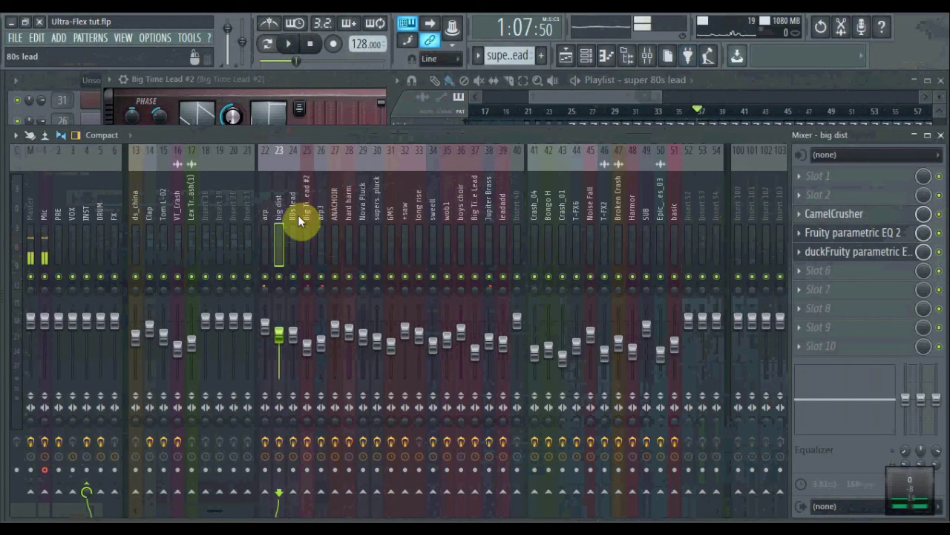
pyautogui.click(854, 217)
pyautogui.click(854, 217)
pyautogui.click(844, 213)
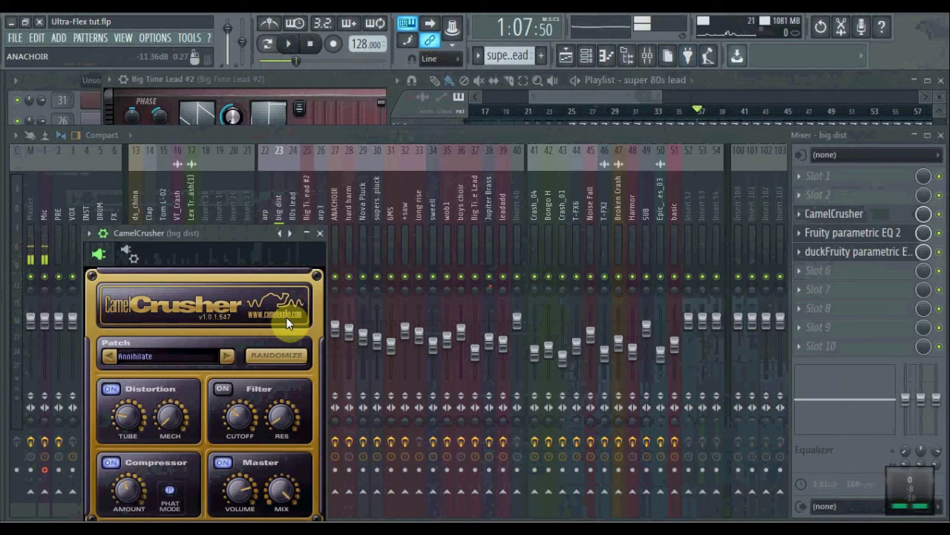
pyautogui.click(320, 232)
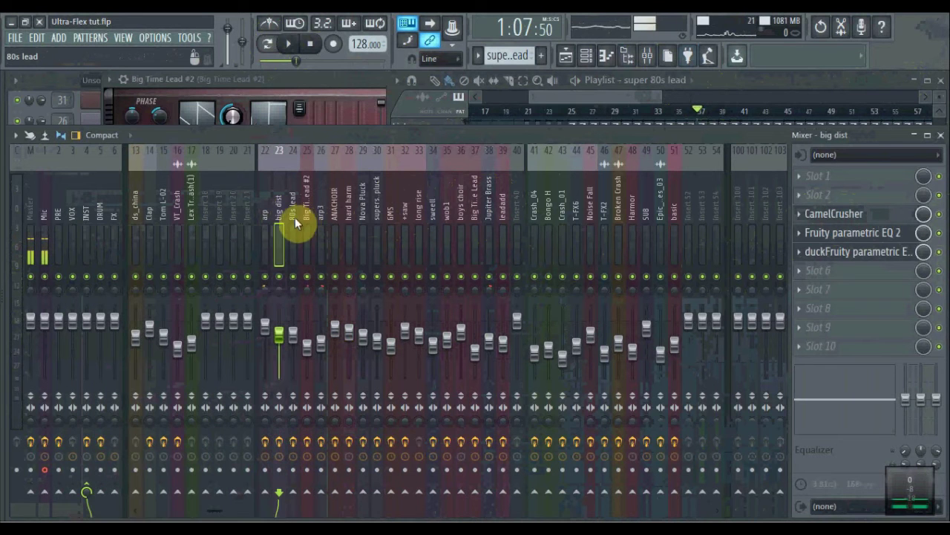
# - Compare the effects chains of the 80s lead, Big Time Lead #2, arp3, ANACHOIR and hard harm inserts
pyautogui.click(296, 218)
pyautogui.click(307, 219)
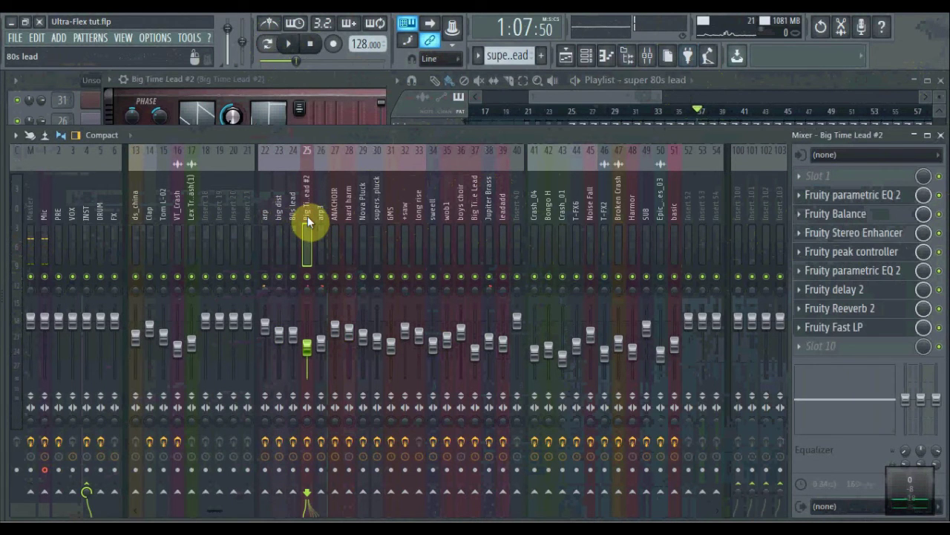
pyautogui.click(319, 219)
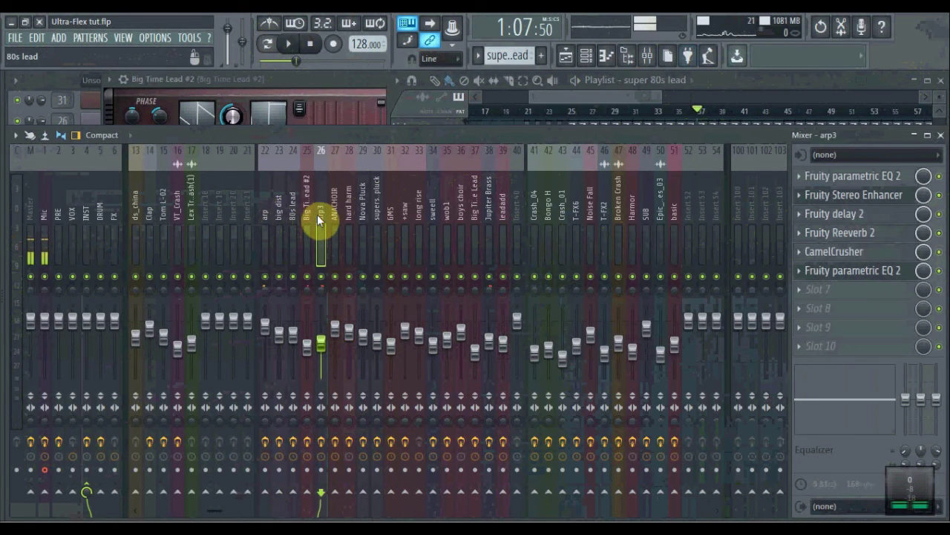
pyautogui.click(331, 219)
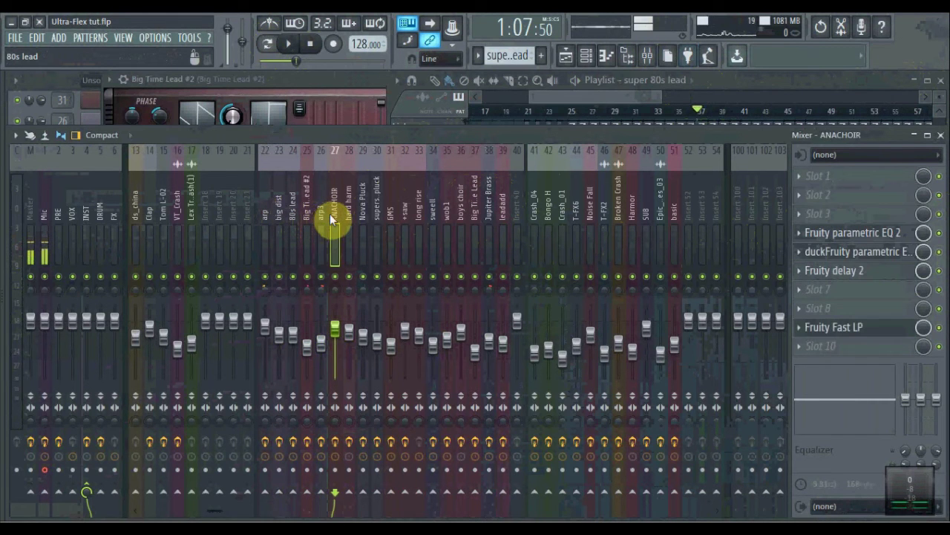
pyautogui.click(348, 221)
# - Show the duckFruity parametric EQ 2 on the ANACHOIR insert and play the song briefly
pyautogui.click(337, 215)
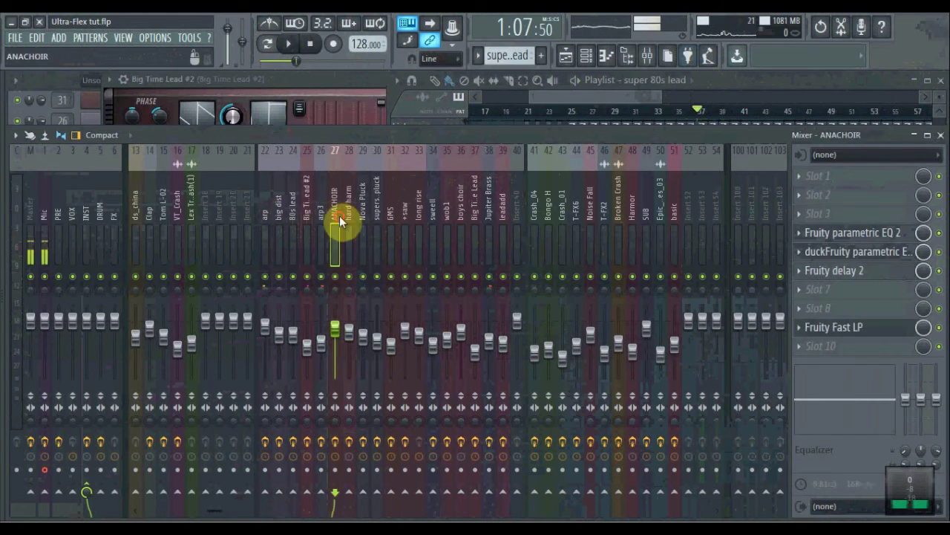
pyautogui.click(868, 252)
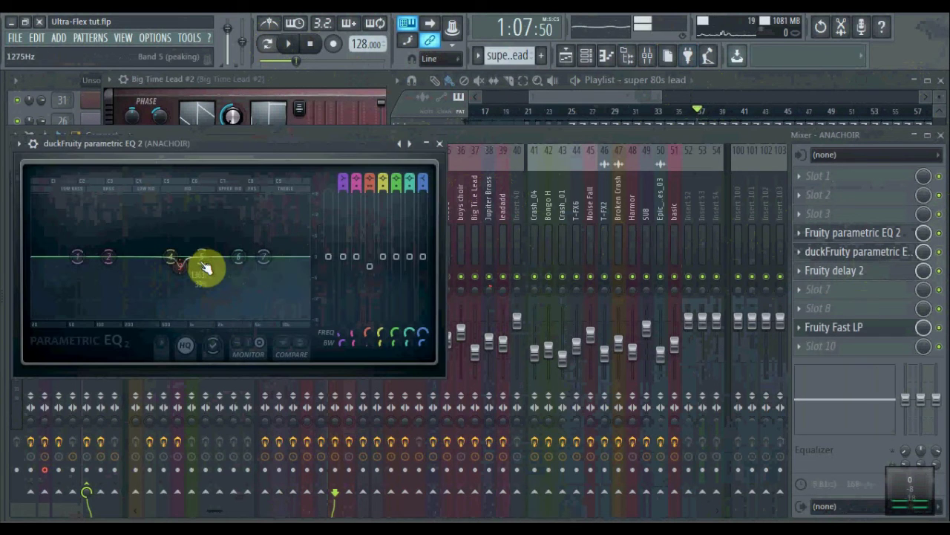
pyautogui.press('space')
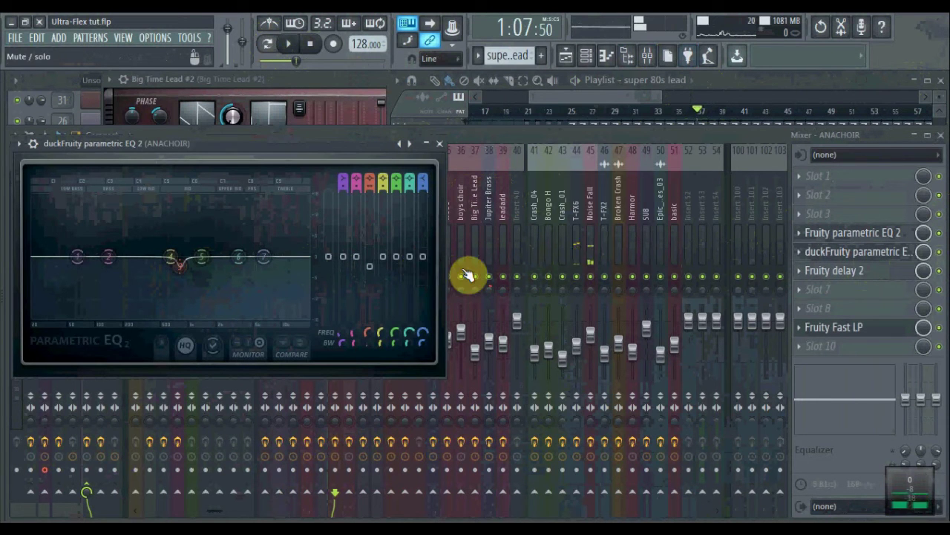
# - Open the name of ANACHOIR's duckFruity parametric EQ 2 slot for editing and close the name box
pyautogui.doubleClick(869, 260)
pyautogui.press('Home')
pyautogui.press('Delete')
pyautogui.press('Delete')
pyautogui.press('Delete')
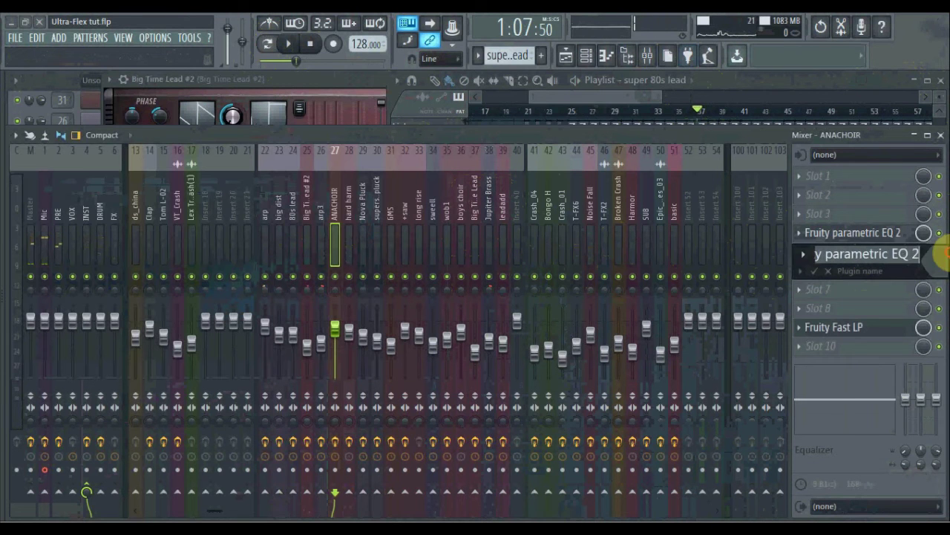
pyautogui.press('Home')
pyautogui.press('Return')
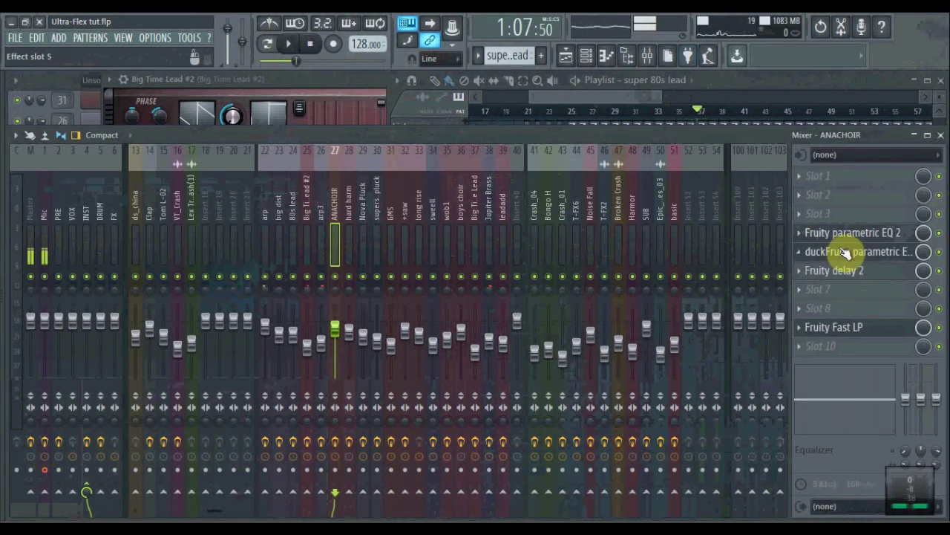
# - Check ANACHOIR's duckFruity parametric EQ 2 during playback, return to the playlist and stop the song
pyautogui.click(859, 258)
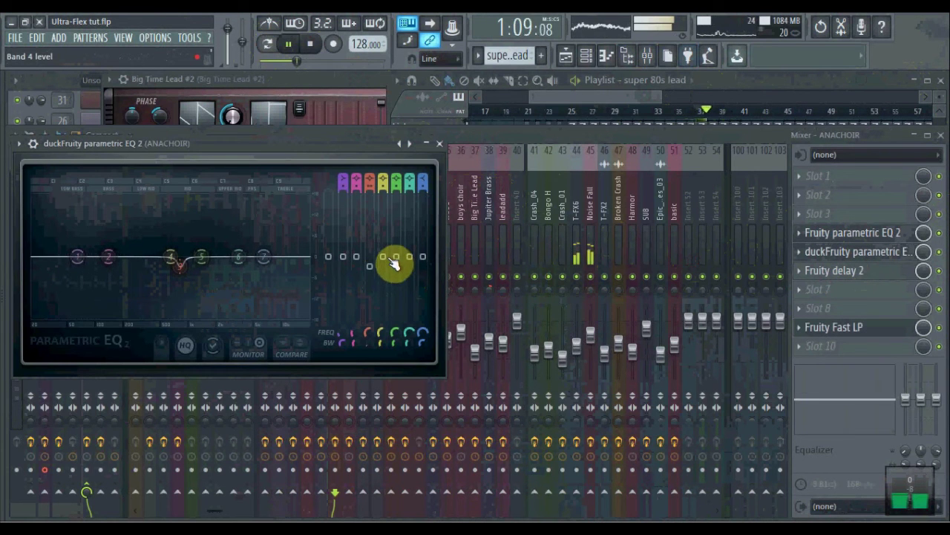
pyautogui.click(583, 107)
pyautogui.press('space')
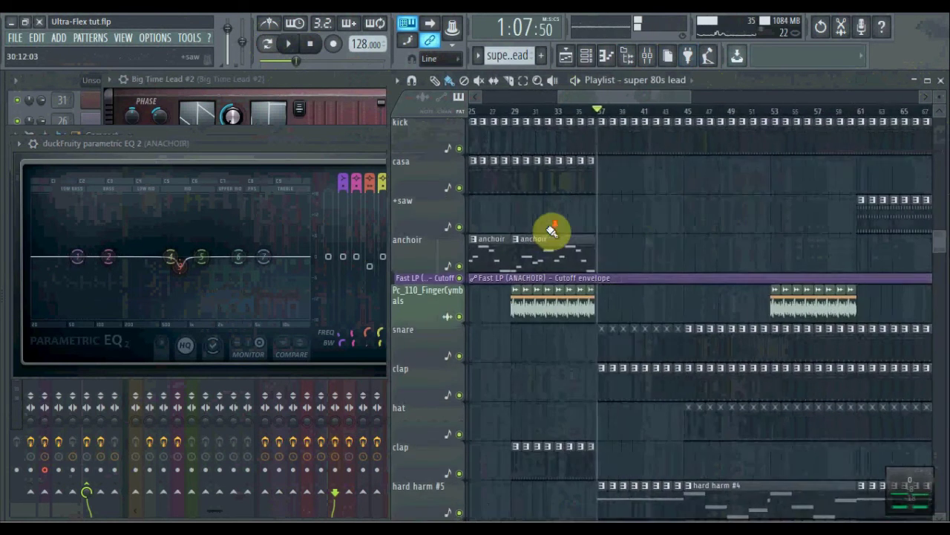
# - Show the filter type choices for band 6 of ANACHOIR's duckFruity parametric EQ 2 and dismiss them
pyautogui.scroll(-3, 550, 232)
pyautogui.rightClick(243, 256)
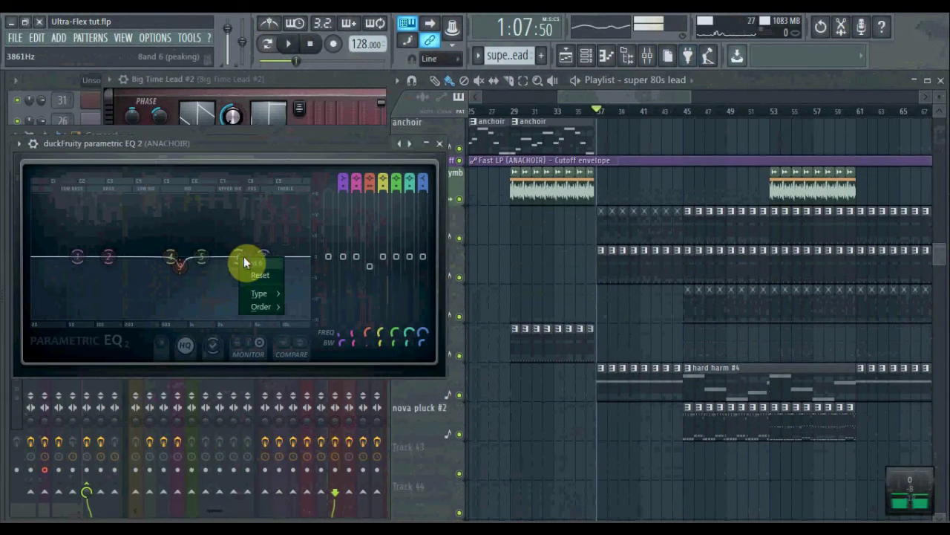
pyautogui.click(259, 294)
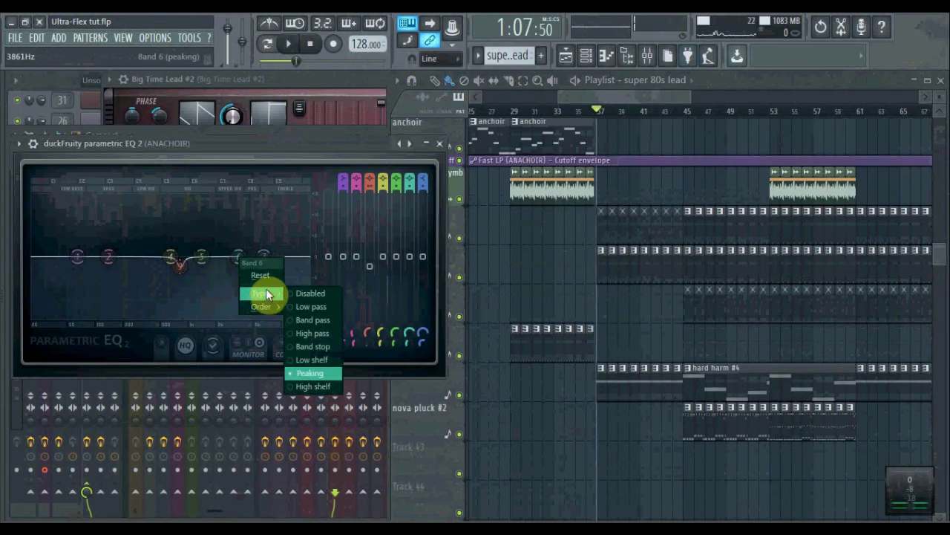
pyautogui.click(629, 227)
# - Play the song with the hard harm #5 and nova pluck #2 tracks in view, skip ahead and stop playback
pyautogui.click(556, 223)
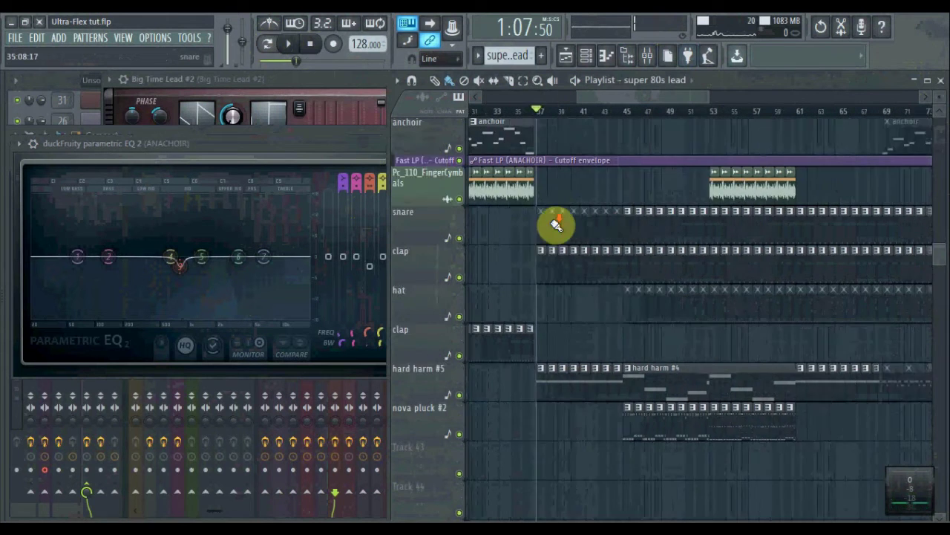
pyautogui.scroll(-3, 557, 223)
pyautogui.press('space')
pyautogui.click(626, 113)
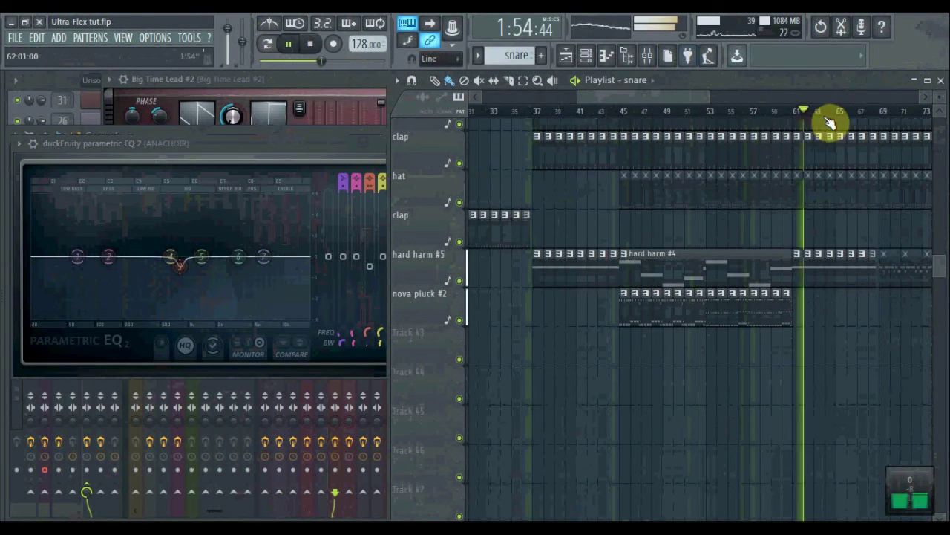
pyautogui.press('space')
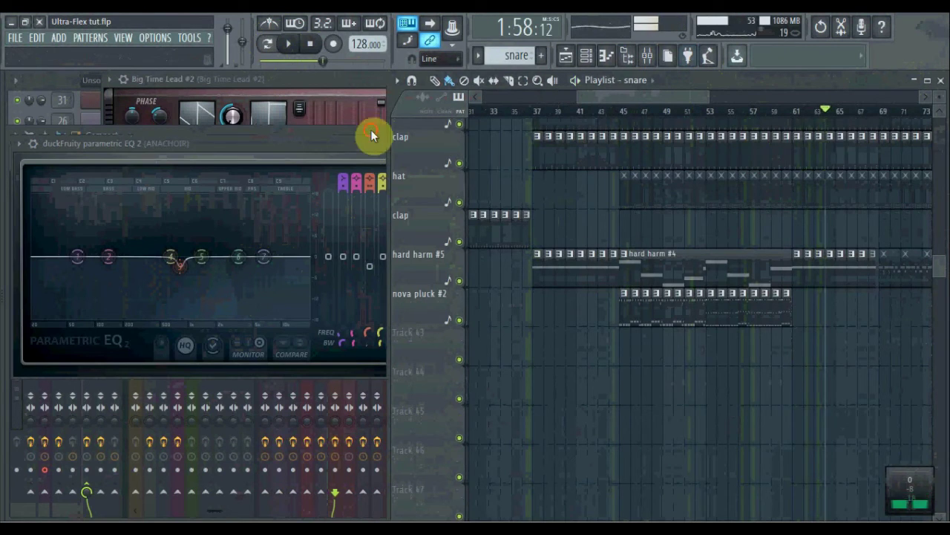
# - Check the ANACHOIR insert in the mixer, and return to the playlist's big dist and solo2 #2 tracks
pyautogui.click(370, 134)
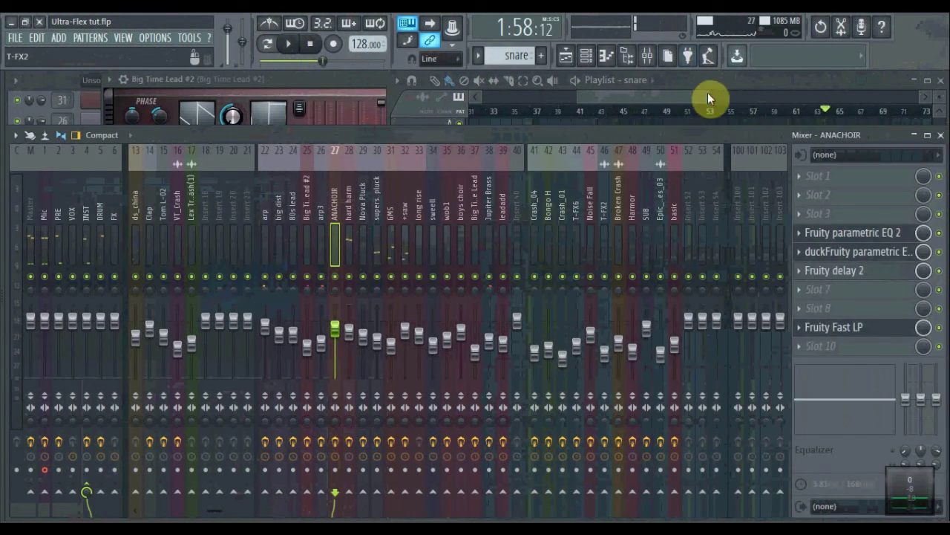
pyautogui.click(641, 94)
pyautogui.scroll(8, 630, 148)
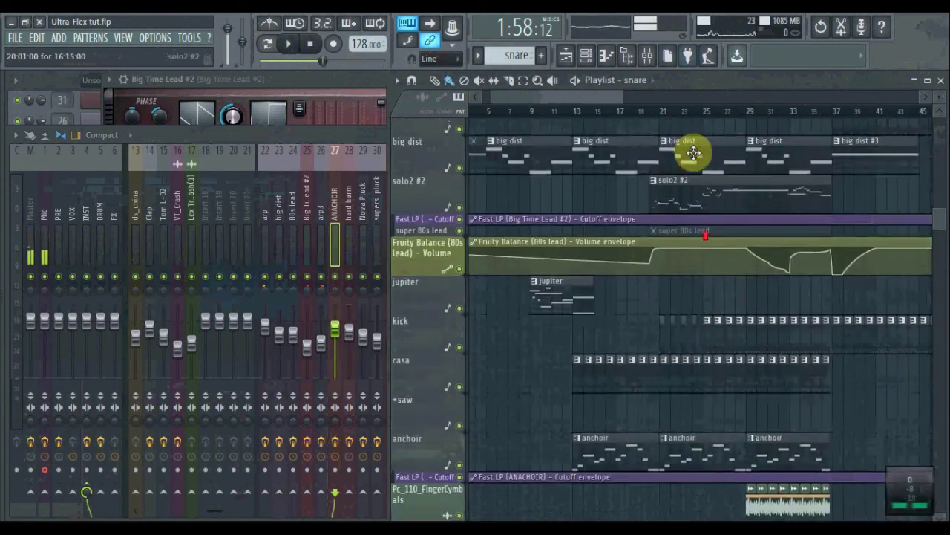
# - Play the song from bar 21 with ANACHOIR soloed, watch its duckFruity parametric EQ 2, and return to the mixer
pyautogui.click(668, 115)
pyautogui.press('space')
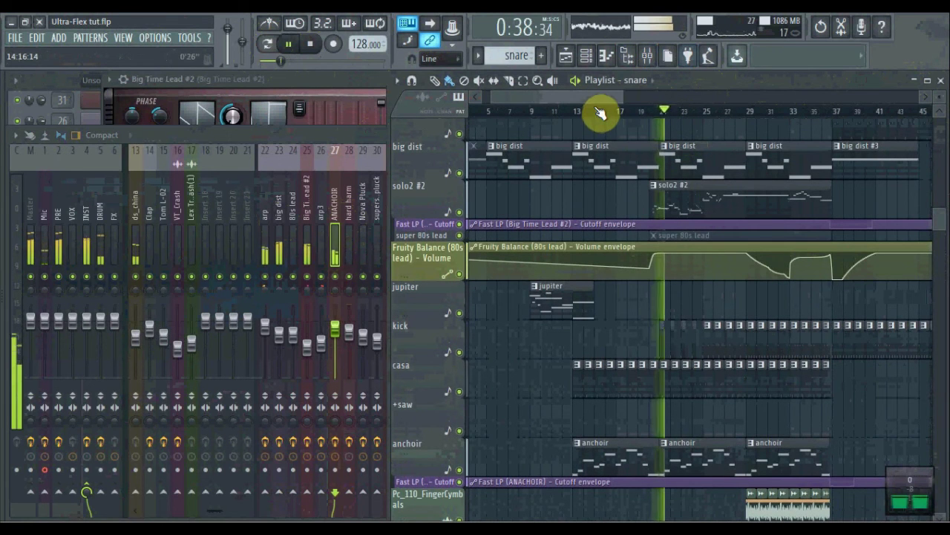
pyautogui.click(337, 223)
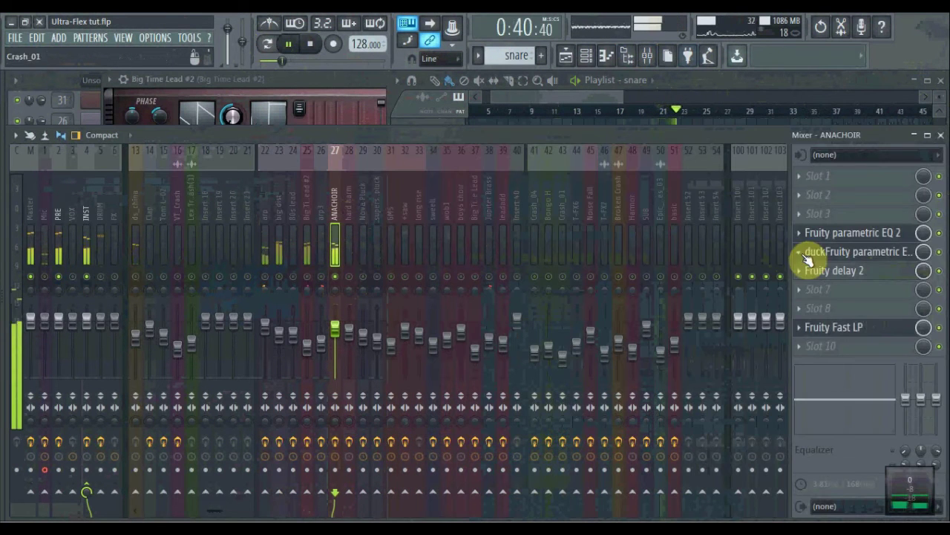
pyautogui.click(870, 253)
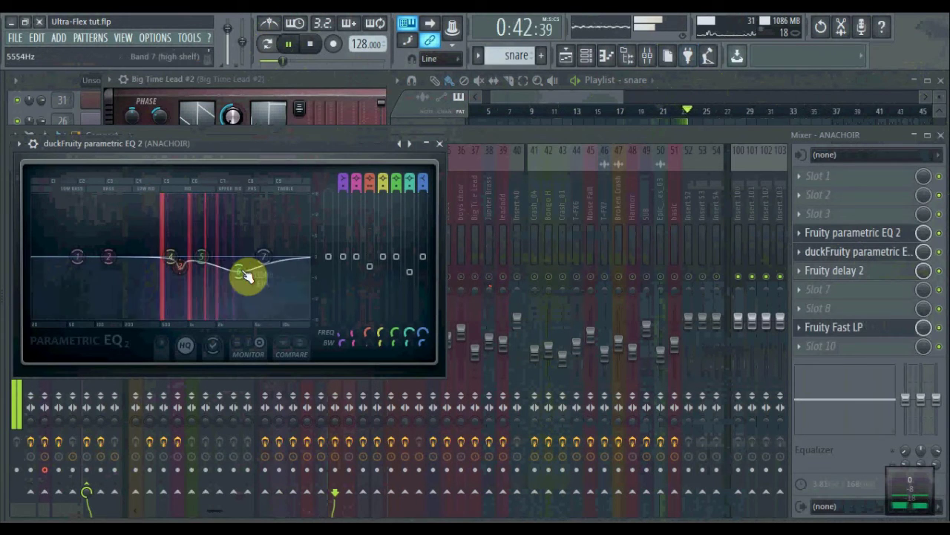
pyautogui.click(548, 144)
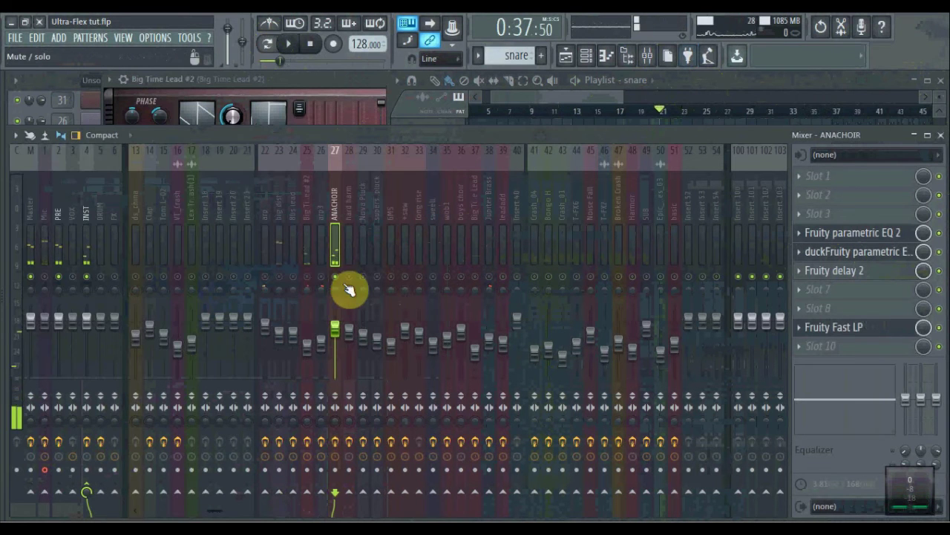
# - Watch band 6 of ANACHOIR's duckFruity parametric EQ 2 with the full mix playing, and stop the song with all tracks unmuted
pyautogui.click(877, 253)
pyautogui.moveTo(282, 275); pyautogui.dragTo(238, 273)
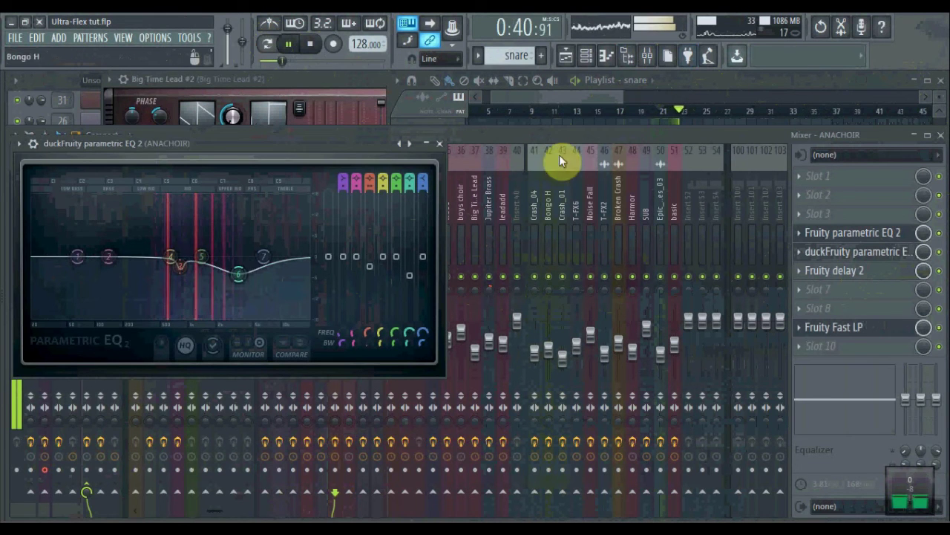
pyautogui.click(349, 235)
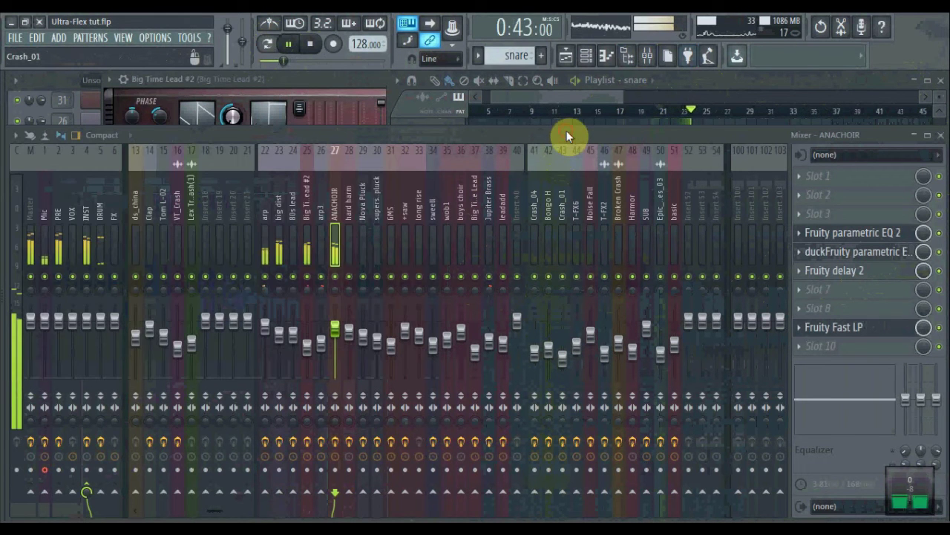
pyautogui.rightClick(335, 278)
pyautogui.press('space')
pyautogui.rightClick(339, 285)
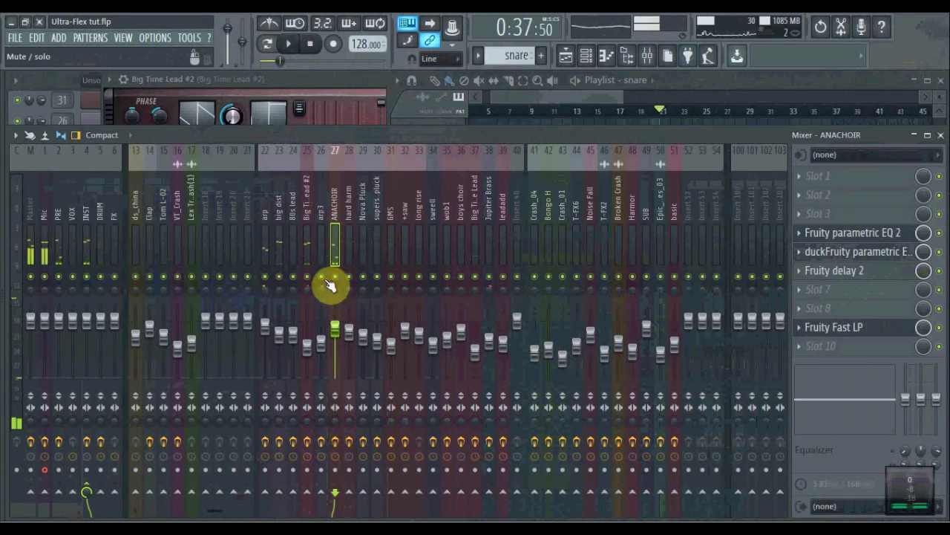
# - Show Big Time Lead #2's Fruity peak controller while briefly playing the song, and go back to the mixer
pyautogui.click(308, 219)
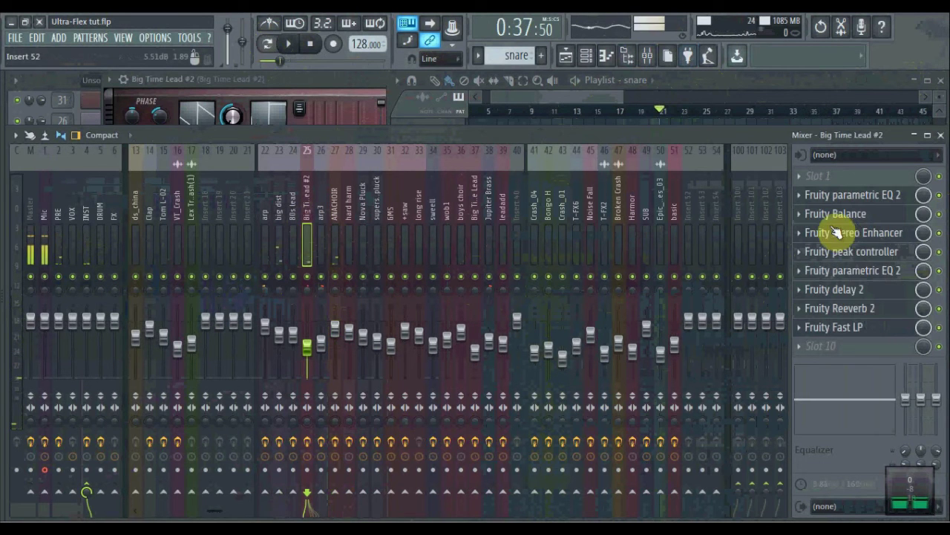
pyautogui.click(885, 252)
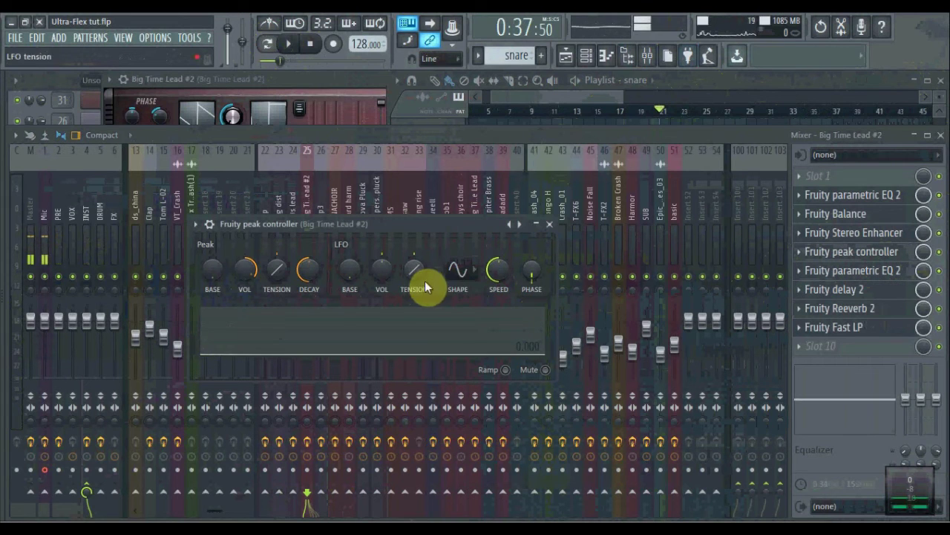
pyautogui.press('space')
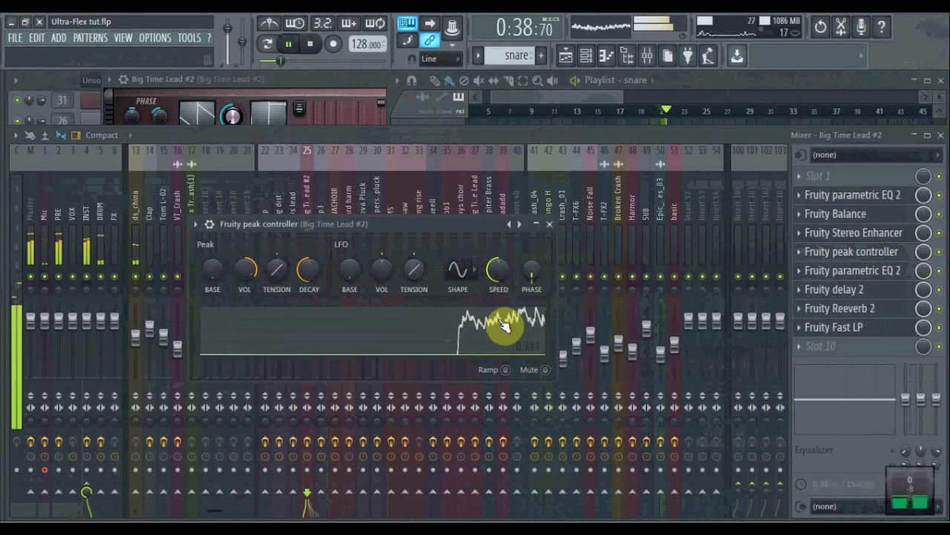
pyautogui.press('space')
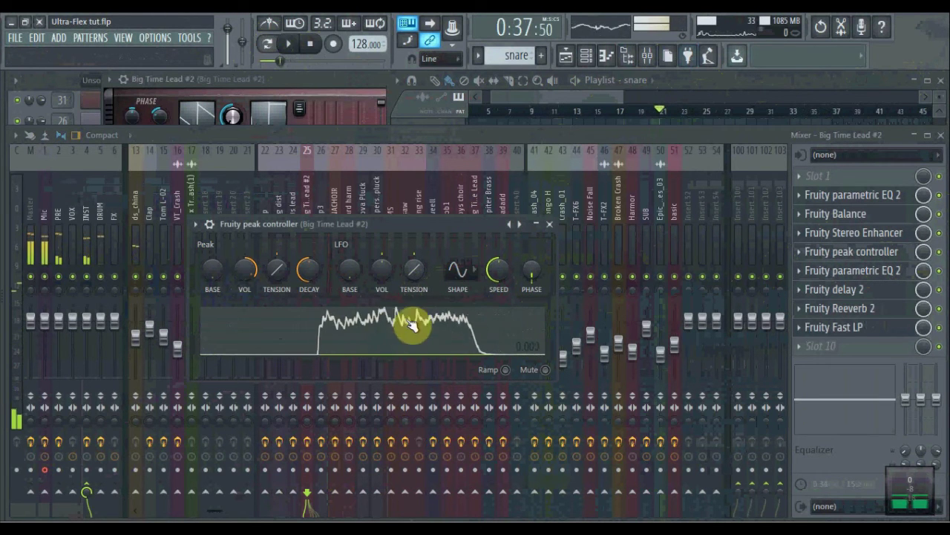
pyautogui.click(301, 235)
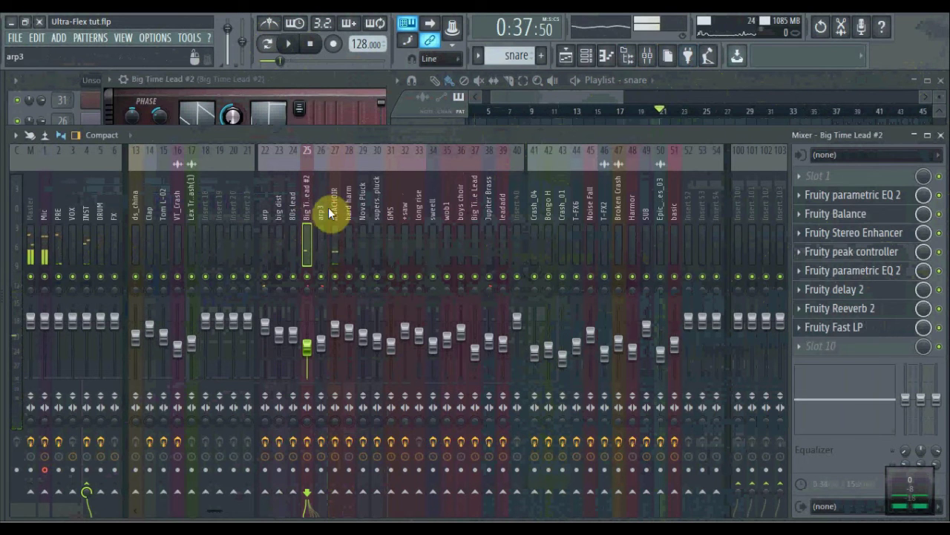
# - Show the remote control settings for band 6's level in ANACHOIR's duckFruity parametric EQ 2, highlight the mapping formula, and close them
pyautogui.click(334, 214)
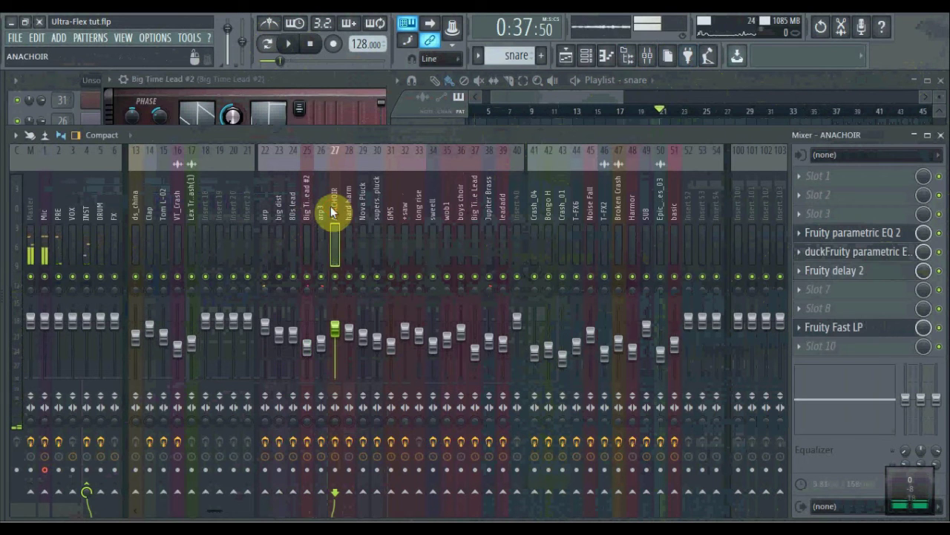
pyautogui.click(882, 258)
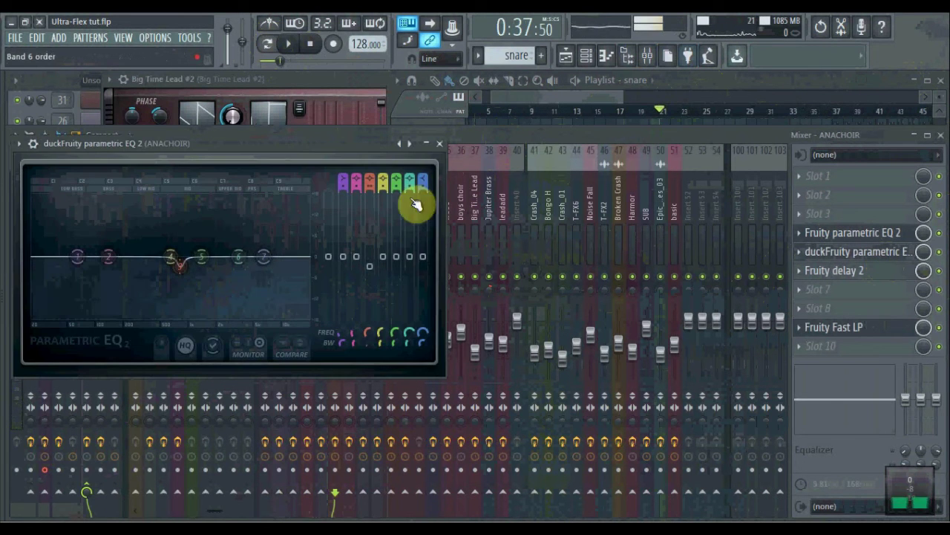
pyautogui.rightClick(413, 257)
pyautogui.click(480, 372)
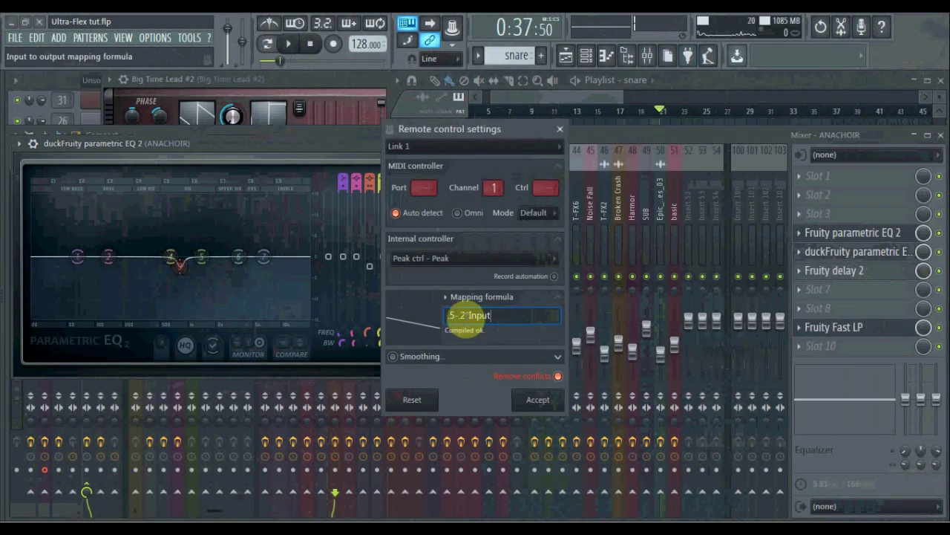
pyautogui.moveTo(515, 315); pyautogui.dragTo(403, 315)
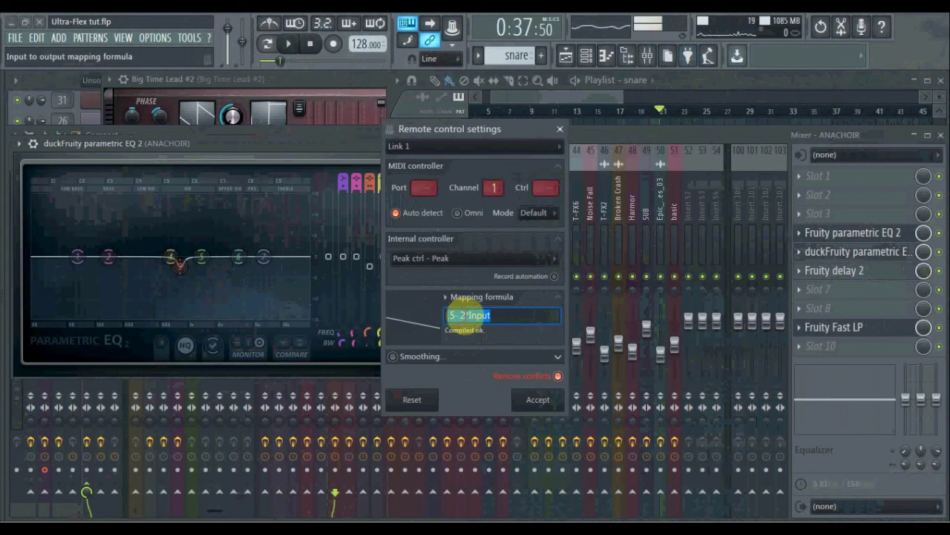
pyautogui.write('5-2*input')
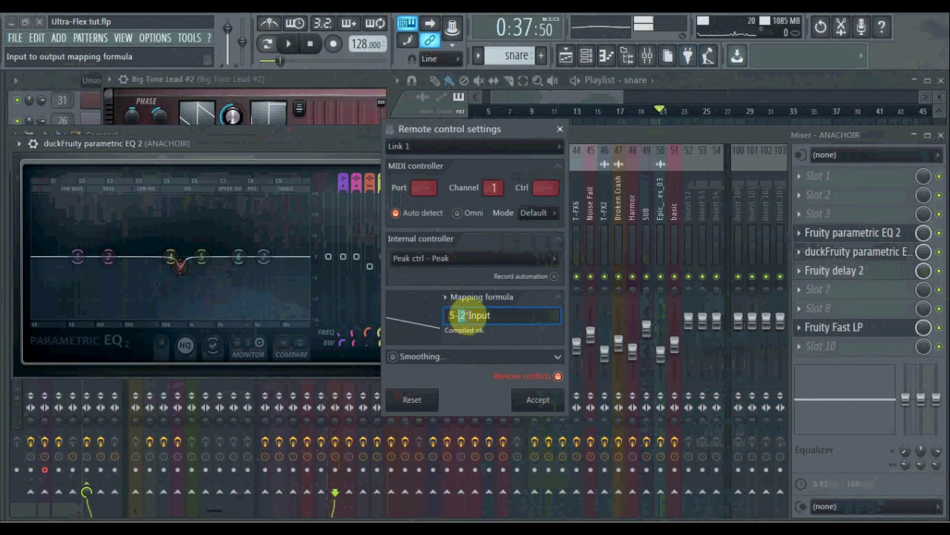
pyautogui.doubleClick(466, 317)
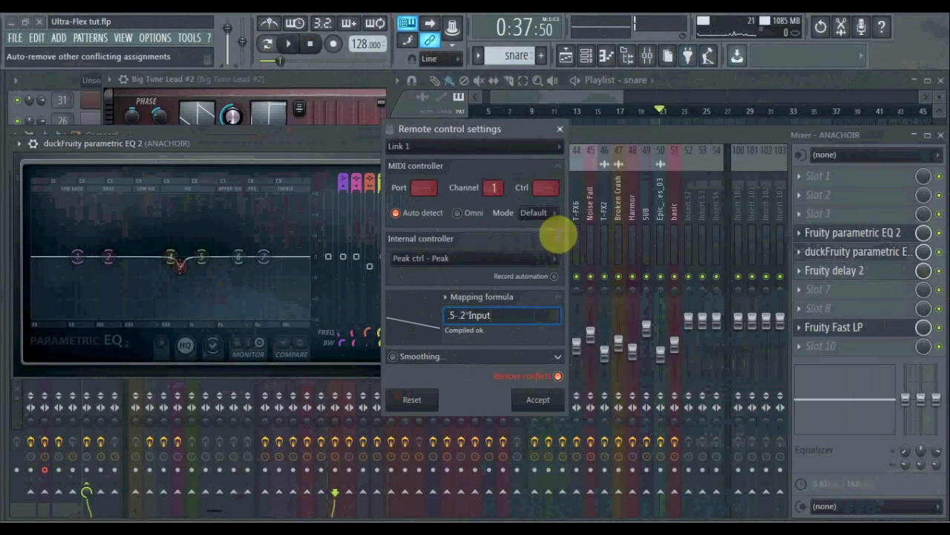
pyautogui.click(560, 129)
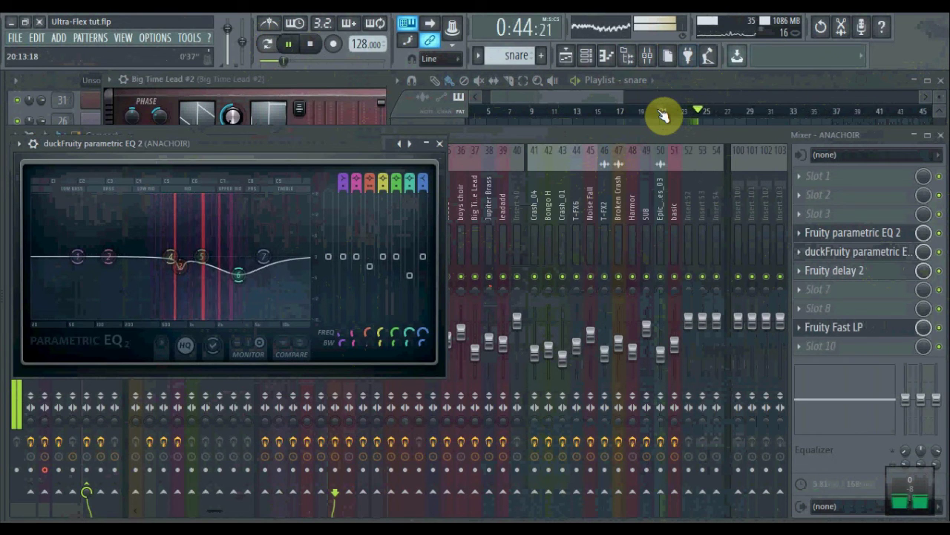
# - Stop the song, leave ANACHOIR's EQ and show the knobs of Big Time Lead #2's Fruity peak controller
pyautogui.press('space')
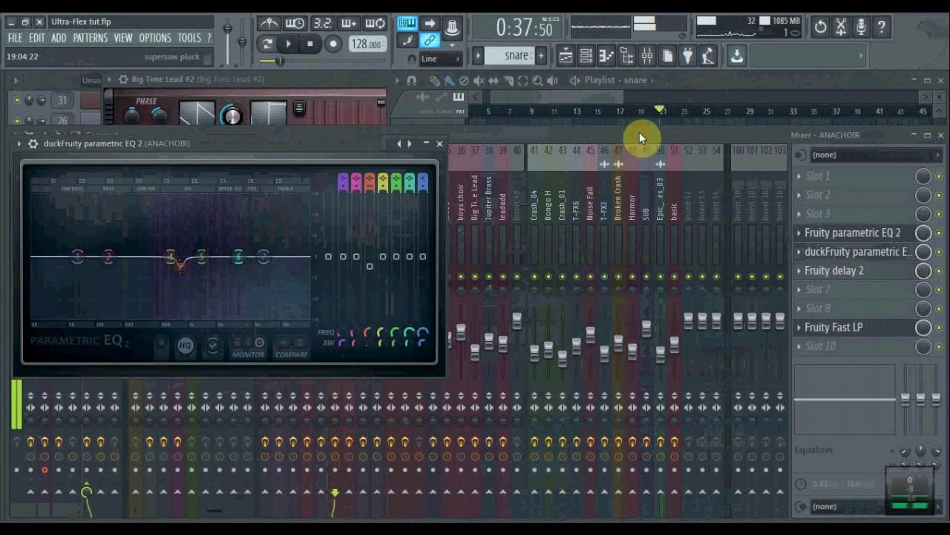
pyautogui.click(620, 144)
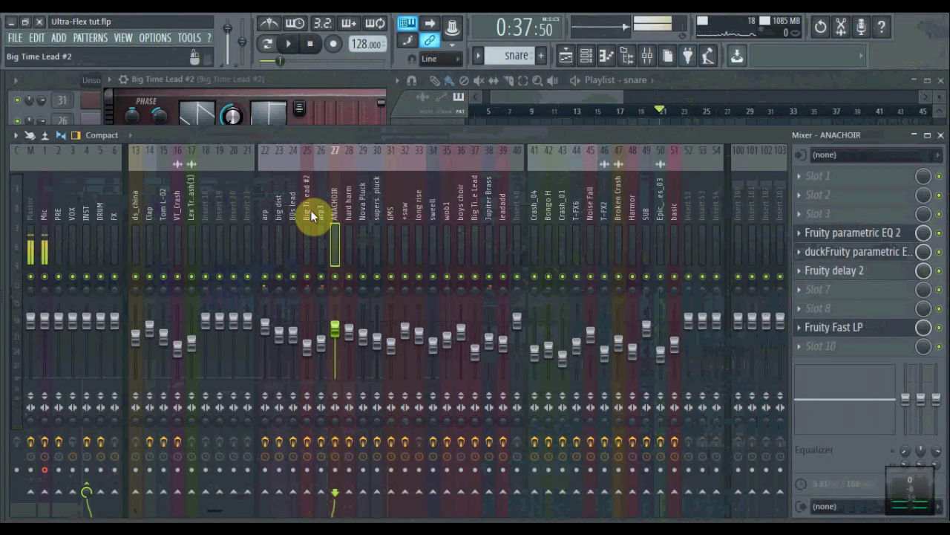
pyautogui.click(307, 215)
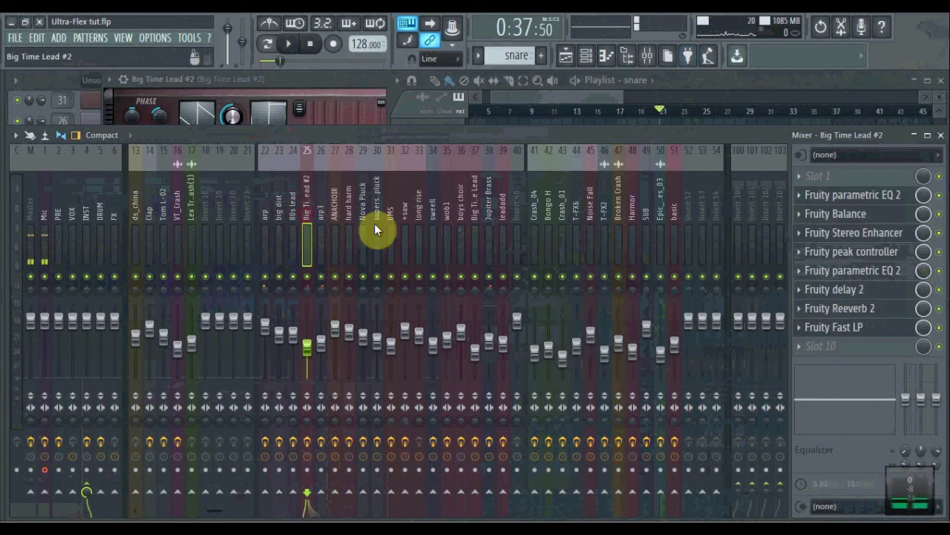
pyautogui.click(891, 257)
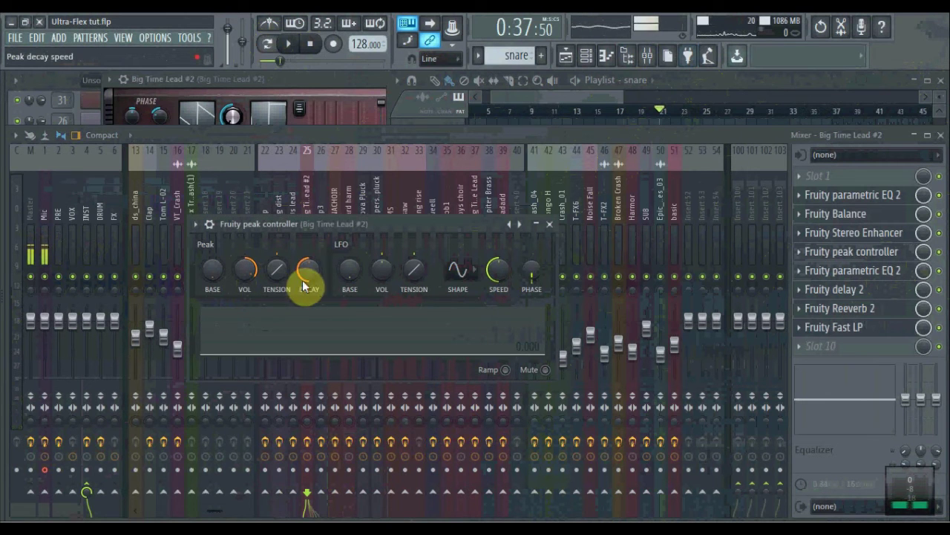
pyautogui.moveTo(315, 220); pyautogui.dragTo(309, 197)
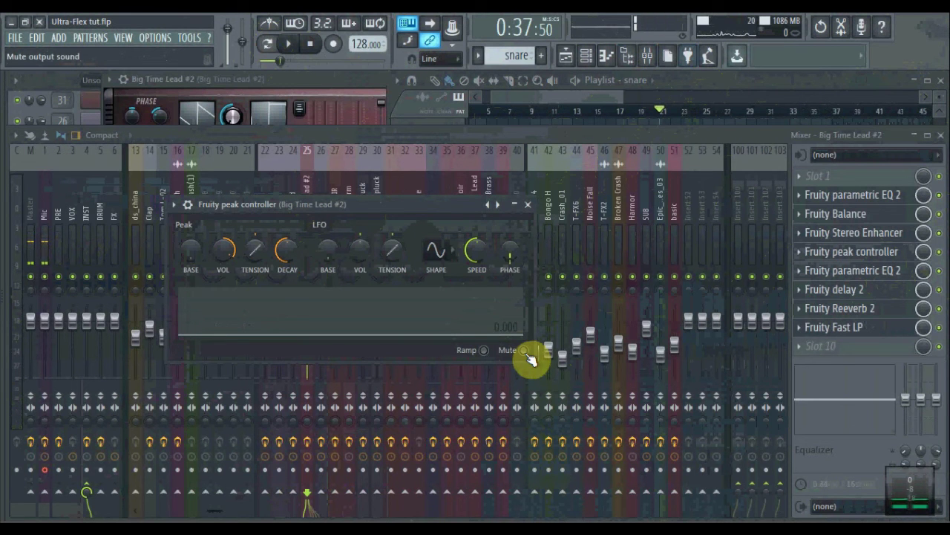
# - Look over a wider stretch of the playlist around the arp, big dist and solo2 #2 tracks
pyautogui.click(559, 99)
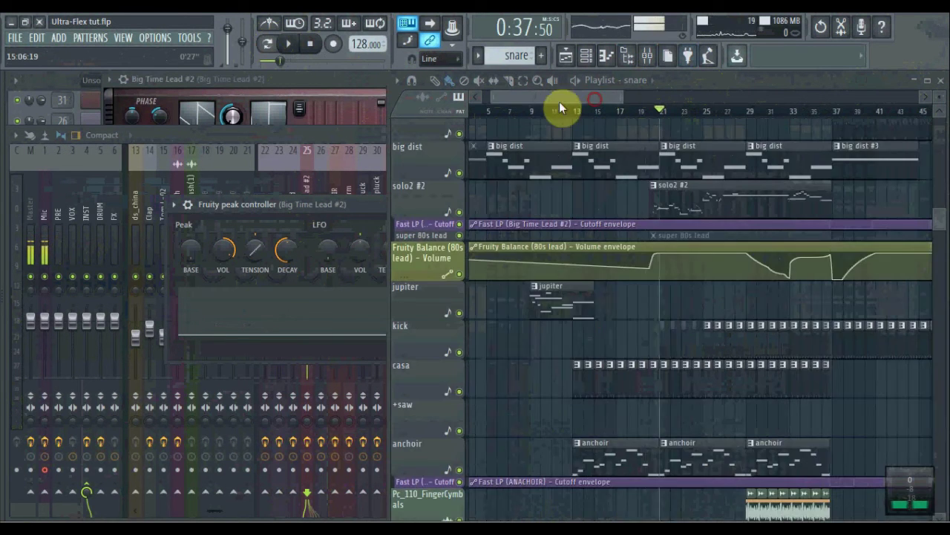
pyautogui.scroll(5, 583, 182)
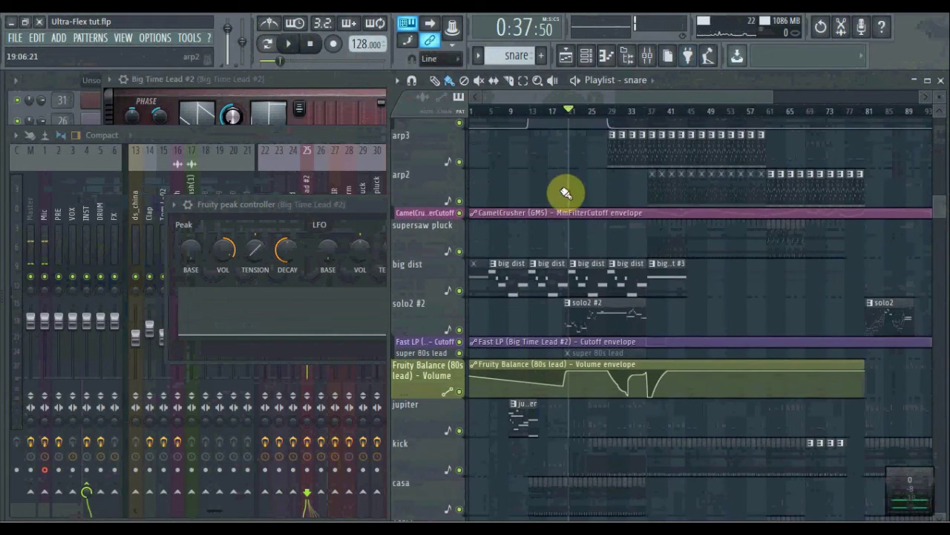
pyautogui.scroll(-2, 587, 289)
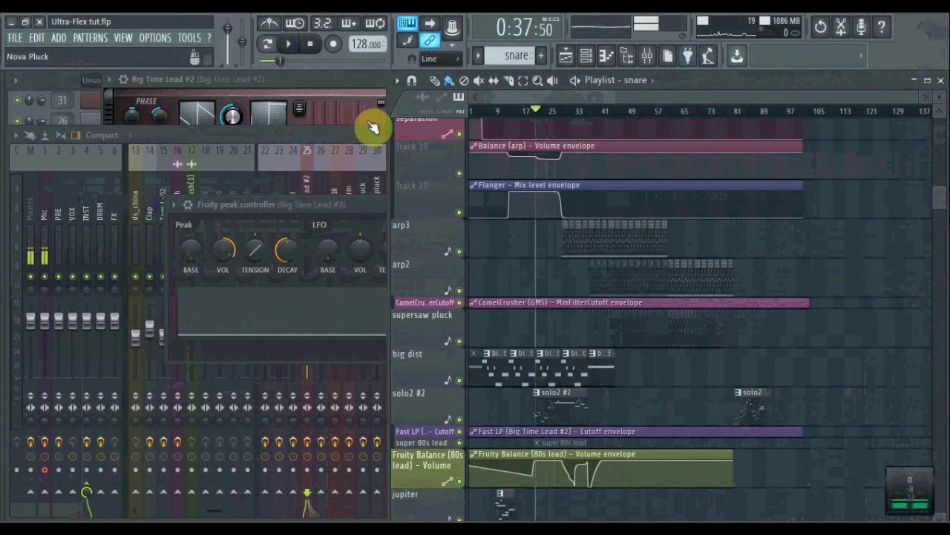
# - Show the effects chains of the Bassdrum-03 and GMS inserts in the mixer
pyautogui.click(372, 136)
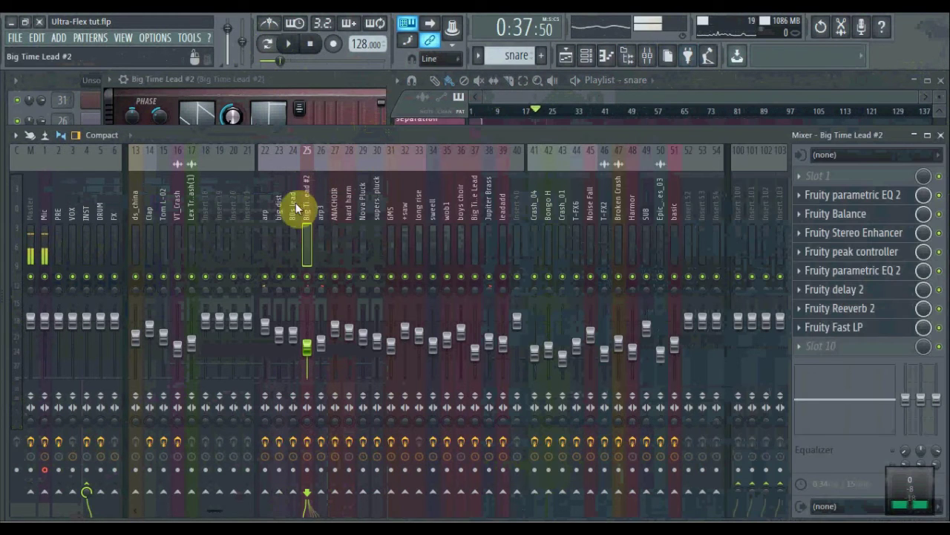
pyautogui.click(139, 202)
pyautogui.scroll(3, 139, 205)
pyautogui.click(148, 215)
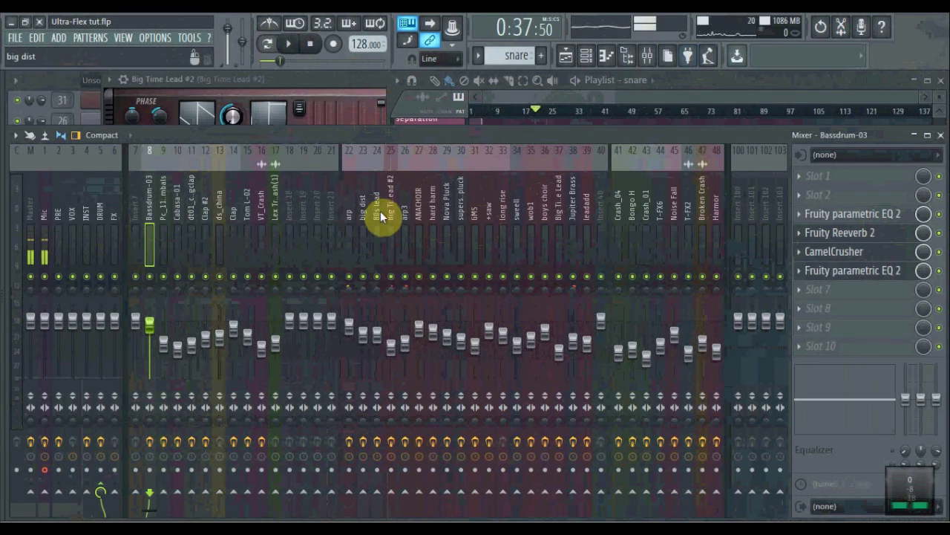
pyautogui.click(474, 213)
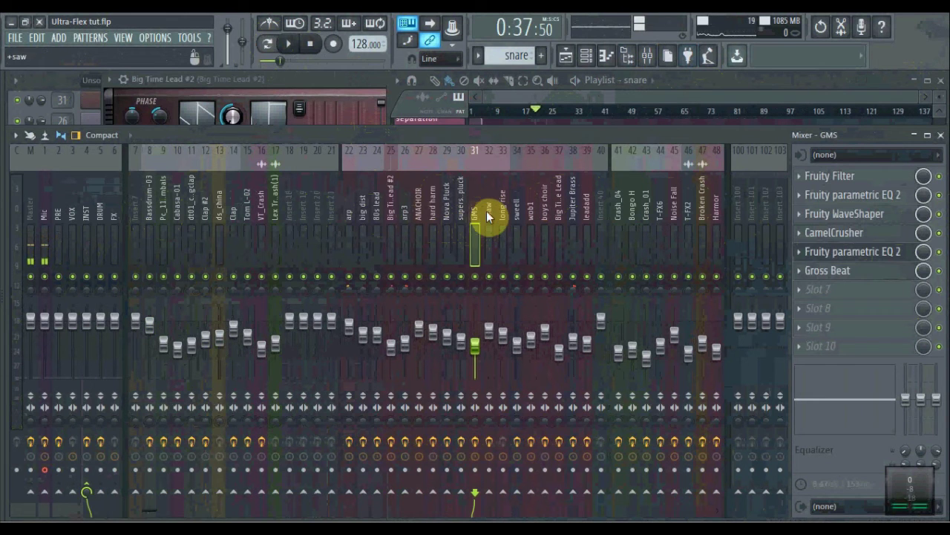
# - Play the song, return to the playlist and skip ahead to bar 37
pyautogui.press('space')
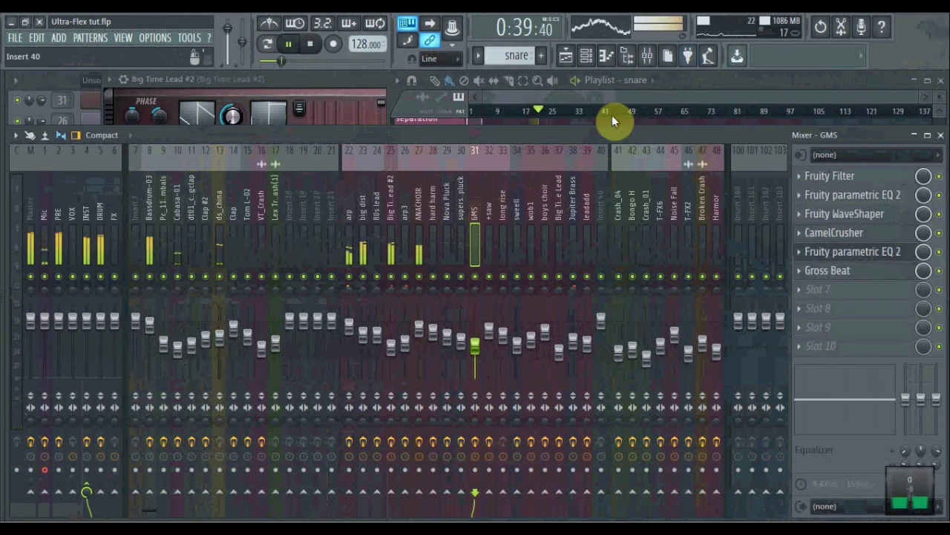
pyautogui.click(632, 123)
pyautogui.scroll(-4, 570, 208)
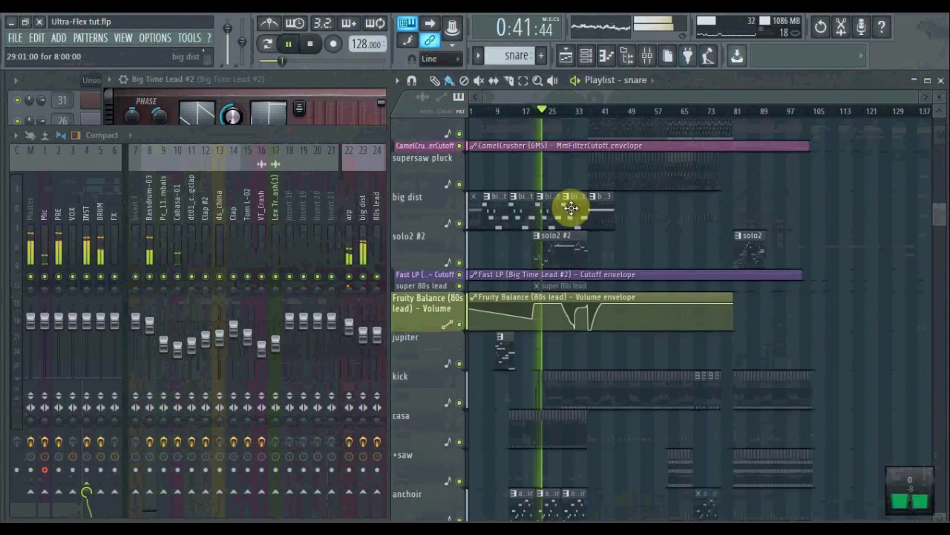
pyautogui.click(589, 111)
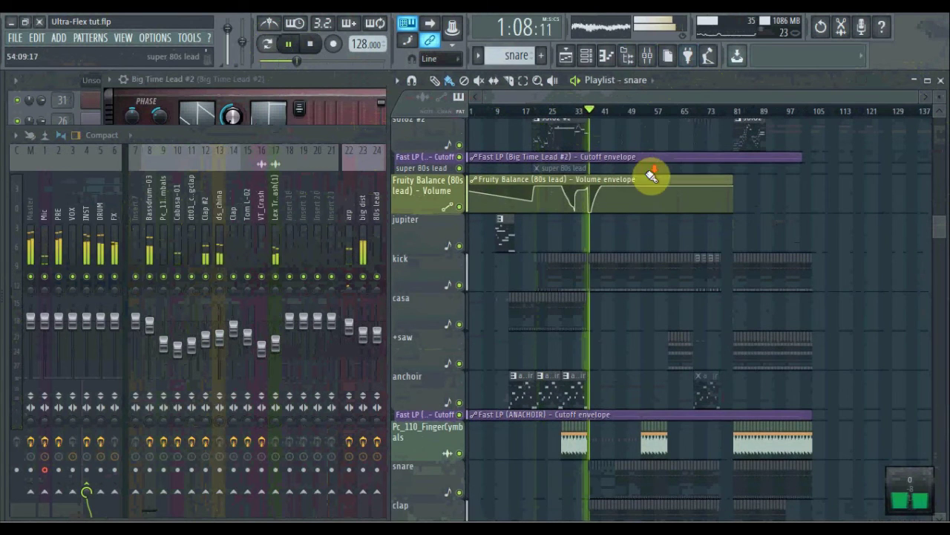
# - Open the hard harm #4 pattern from the hard harm #5 track in the piano roll
pyautogui.scroll(-7, 646, 170)
pyautogui.scroll(-4, 648, 176)
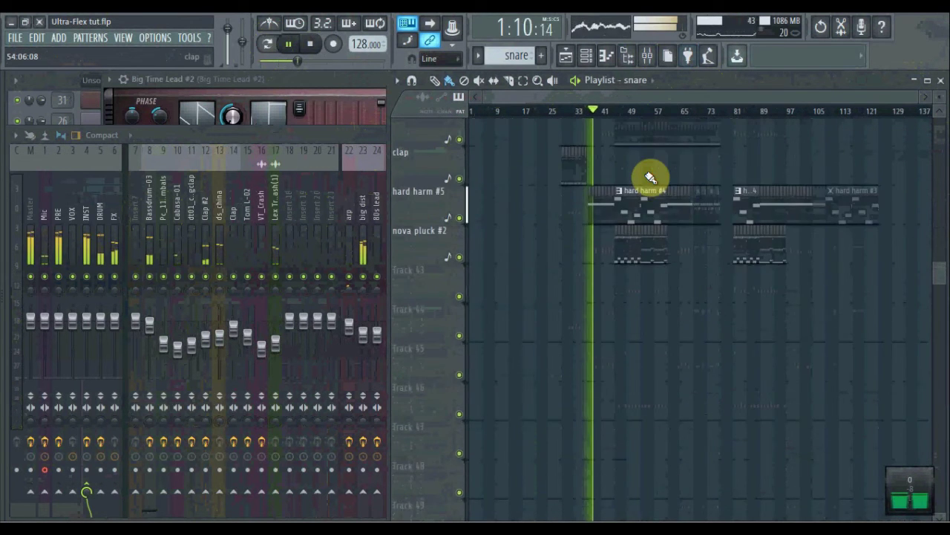
pyautogui.scroll(1, 647, 176)
pyautogui.scroll(1, 643, 186)
pyautogui.doubleClick(643, 271)
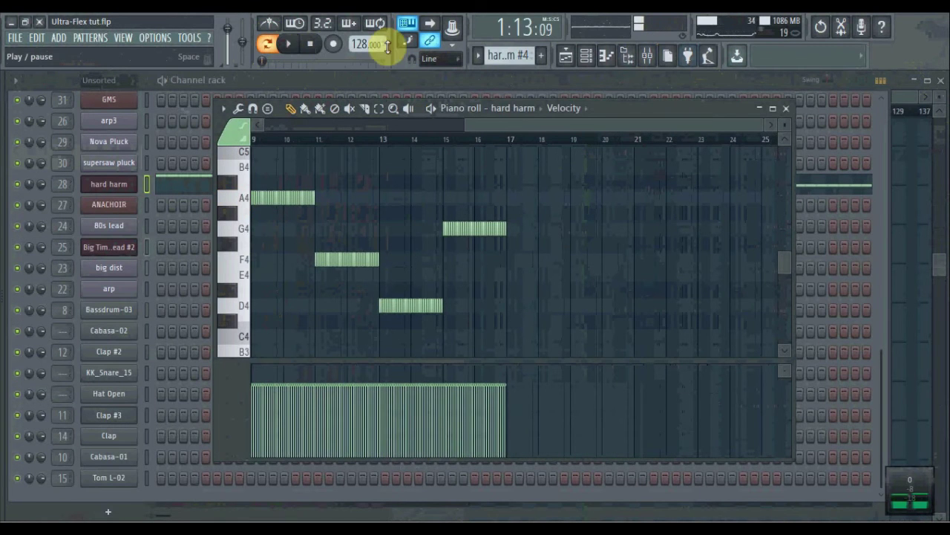
# - Open the nova pluck pattern from the nova pluck #2 track in the piano roll, audition it and return to the playlist
pyautogui.press('F5')
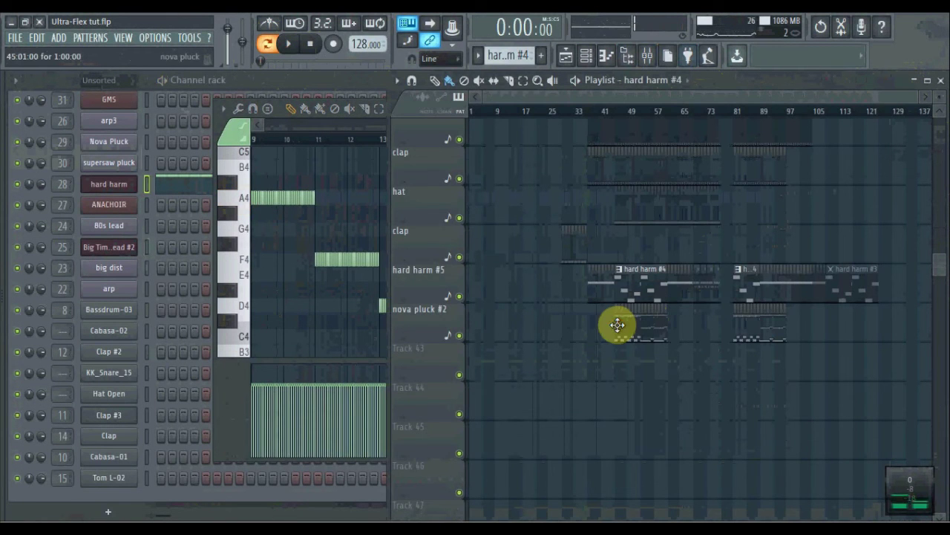
pyautogui.doubleClick(622, 326)
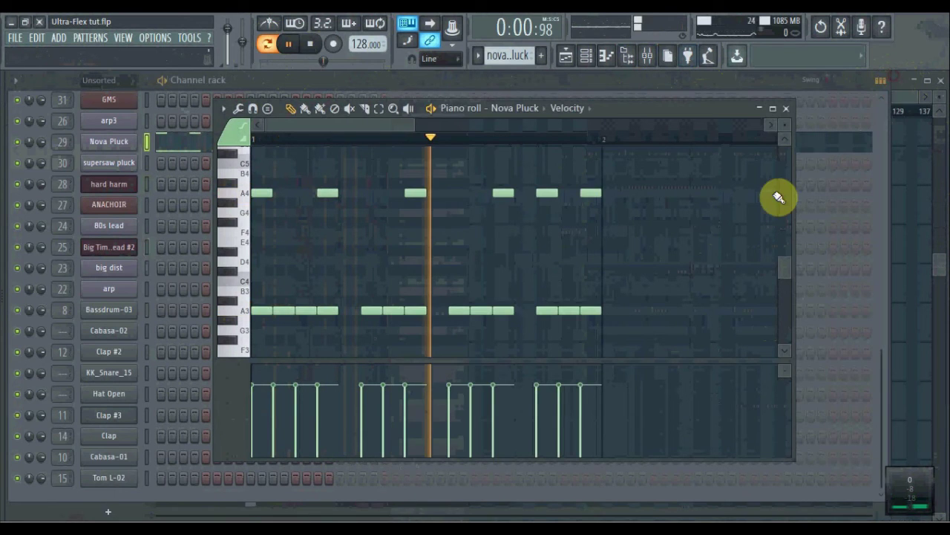
pyautogui.press('F5')
pyautogui.press('space')
pyautogui.scroll(1, 597, 117)
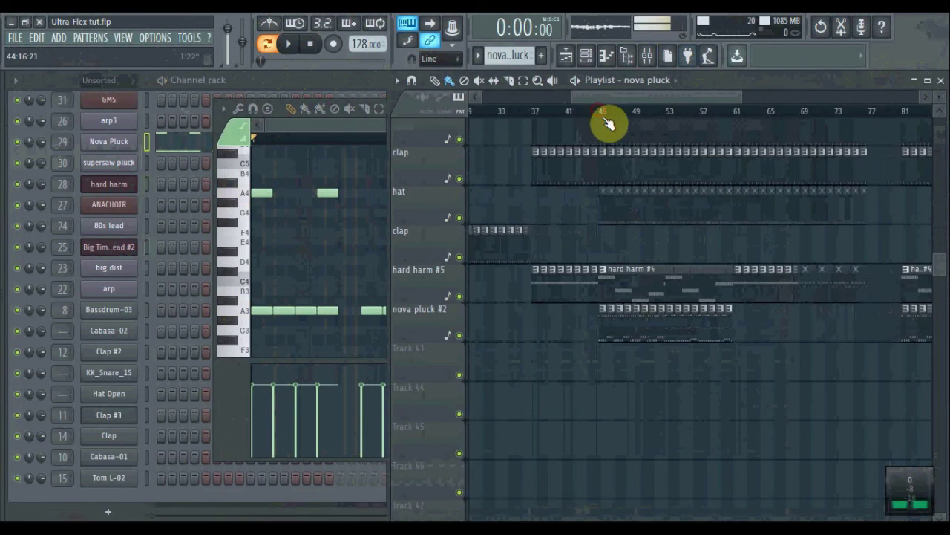
# - Switch to song mode and play the song from bar 45 with the hard harm #5 and nova pluck #2 tracks in view
pyautogui.click(603, 117)
pyautogui.press('l')
pyautogui.press('space')
pyautogui.scroll(3, 613, 287)
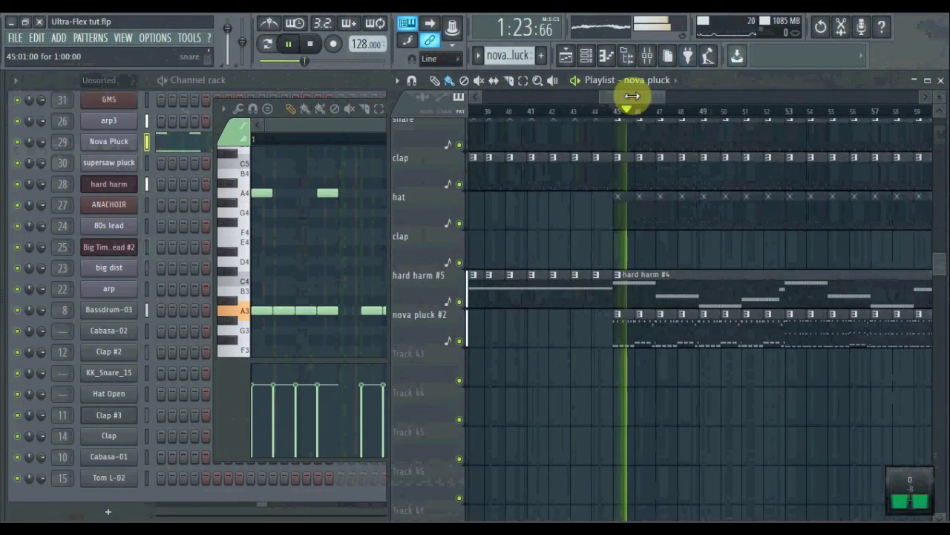
# - Audition the hard harm and Nova Pluck inserts on their own in the mixer, restore the other inserts and stop playback
pyautogui.click(647, 55)
pyautogui.rightClick(447, 277)
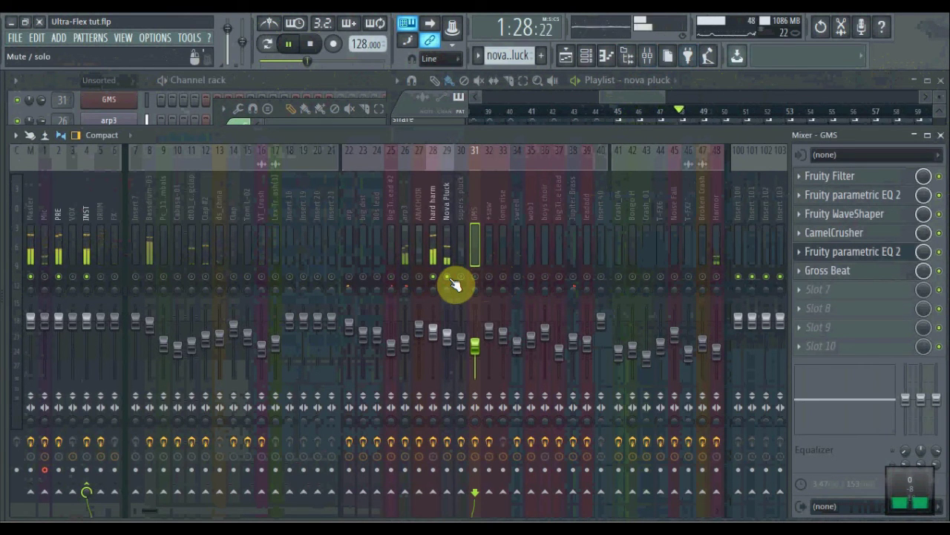
pyautogui.rightClick(448, 277)
pyautogui.click(652, 98)
pyautogui.scroll(5, 728, 202)
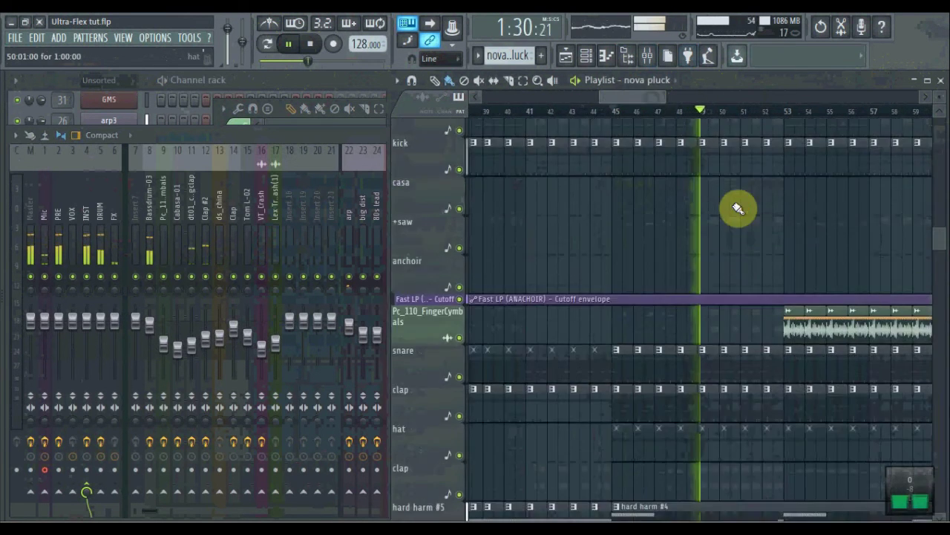
pyautogui.press('space')
# - Show the supersaw pluck insert's effects chain and its Fruity parametric EQ 2 curve in the mixer
pyautogui.click(360, 136)
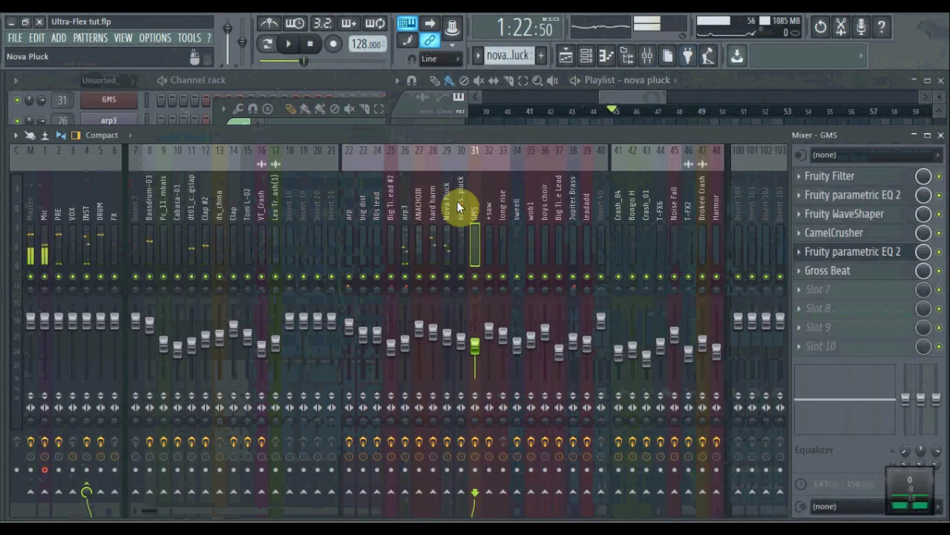
pyautogui.click(461, 205)
pyautogui.click(861, 196)
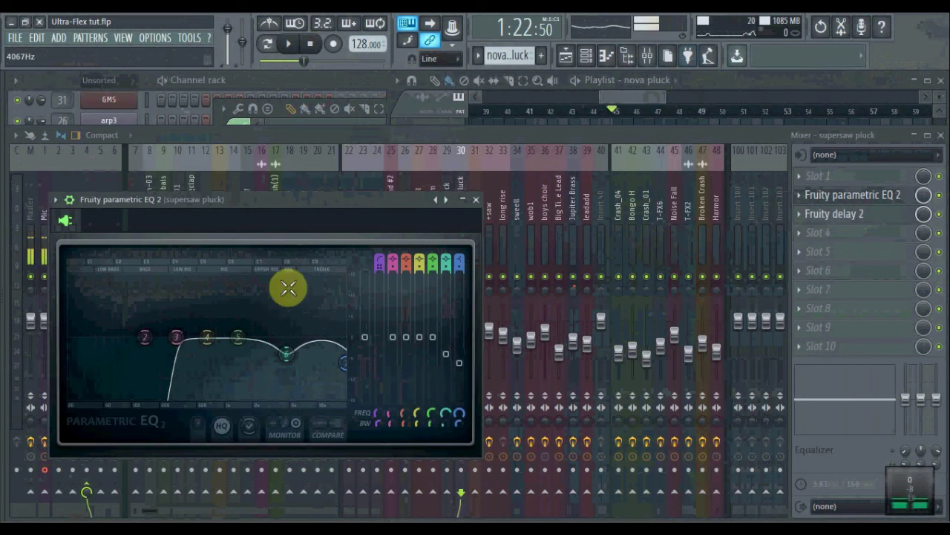
pyautogui.click(490, 134)
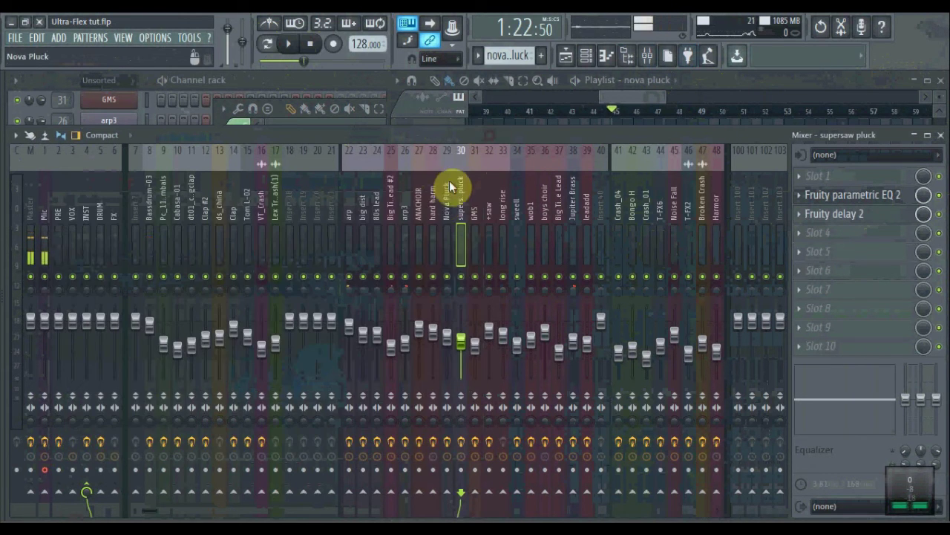
# - Play the song with the hard harm and Nova Pluck inserts muted and examine the arp3 insert's Fruity parametric EQ 2 effects
pyautogui.press('space')
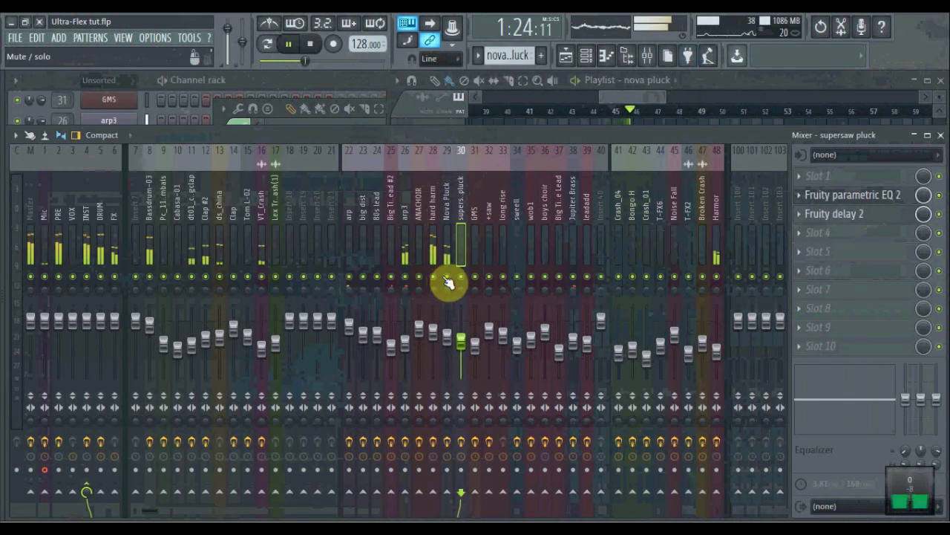
pyautogui.click(405, 212)
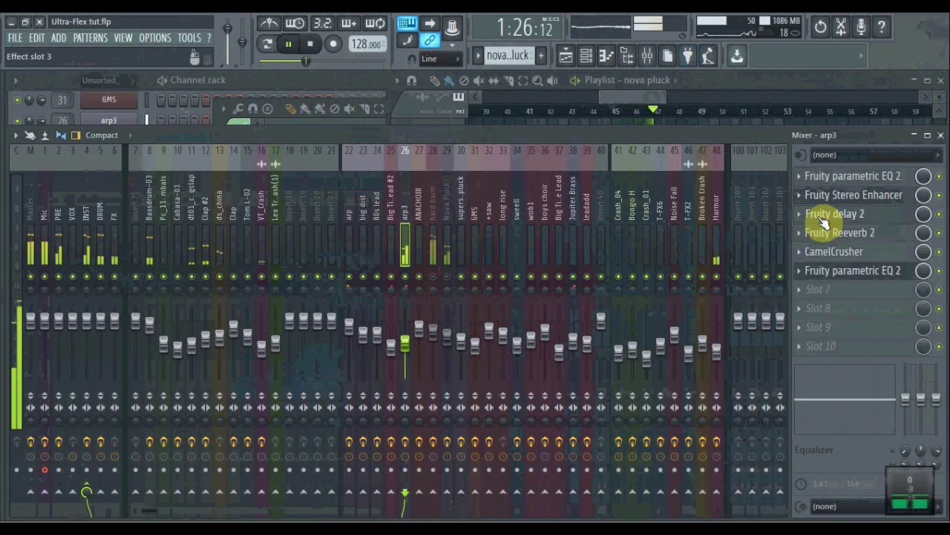
pyautogui.click(891, 178)
pyautogui.click(892, 179)
pyautogui.click(882, 272)
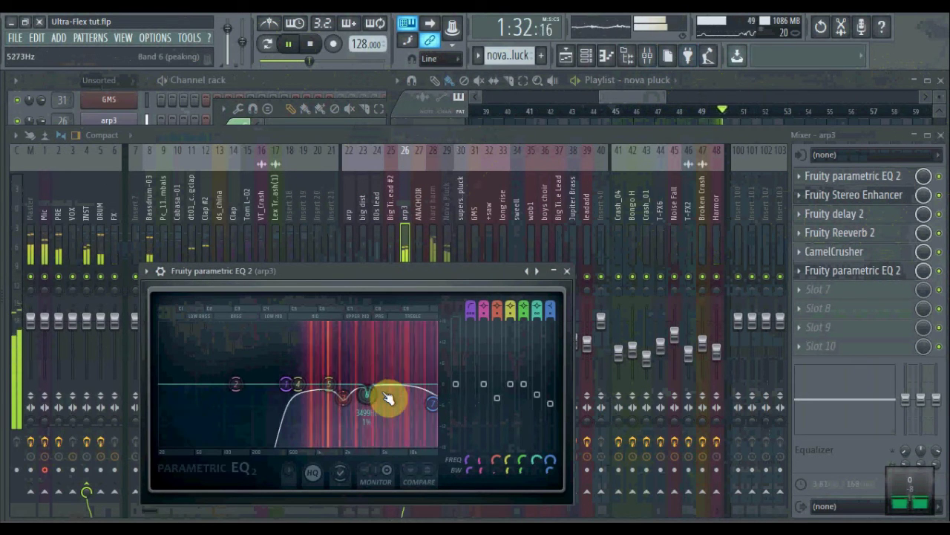
pyautogui.press('space')
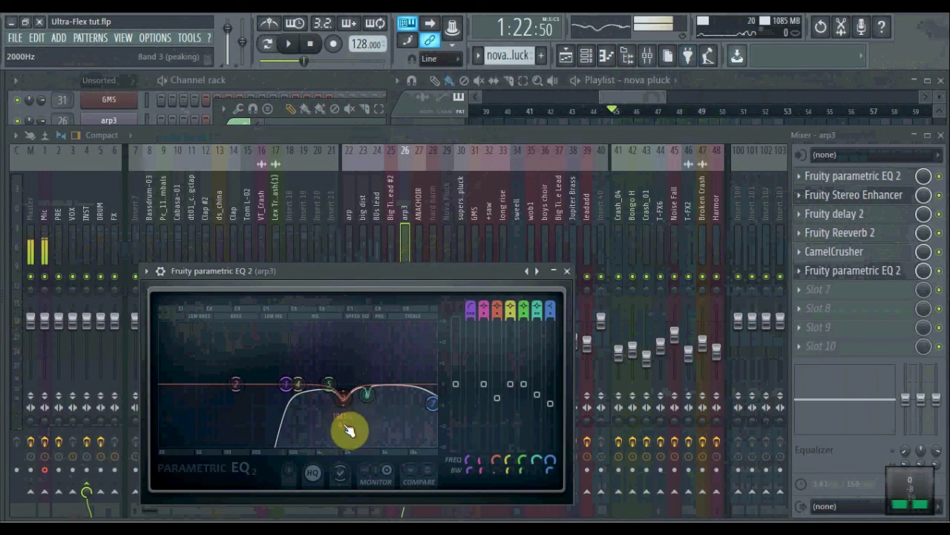
# - Replay the section briefly and examine the hard harm insert's effects chain and its slot 5 Fruity parametric EQ 2
pyautogui.click(463, 217)
pyautogui.press('space')
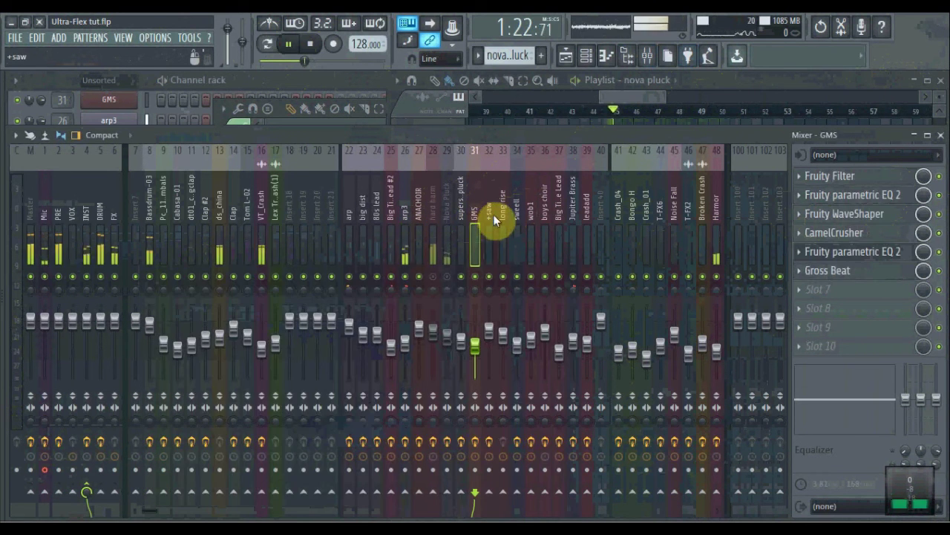
pyautogui.click(431, 219)
pyautogui.press('space')
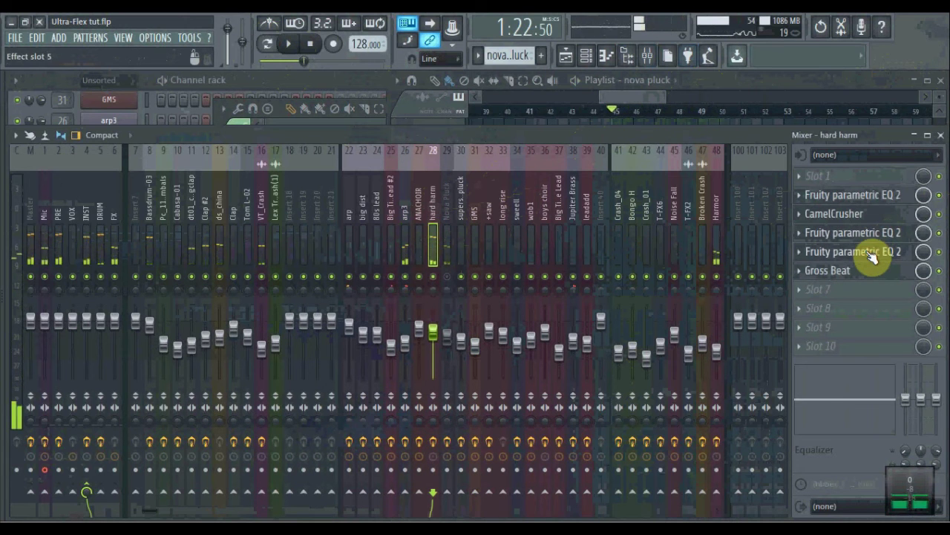
pyautogui.click(854, 252)
pyautogui.moveTo(272, 335); pyautogui.dragTo(252, 347)
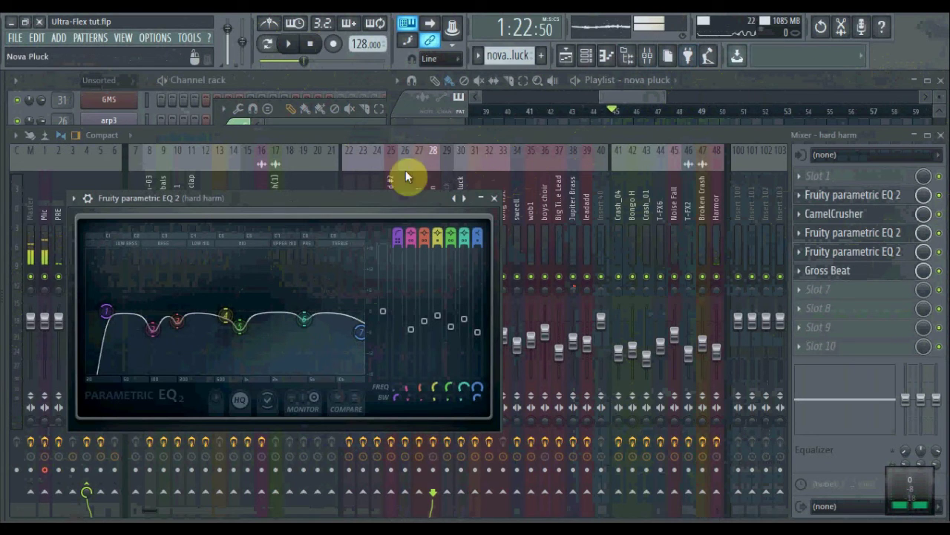
pyautogui.click(481, 134)
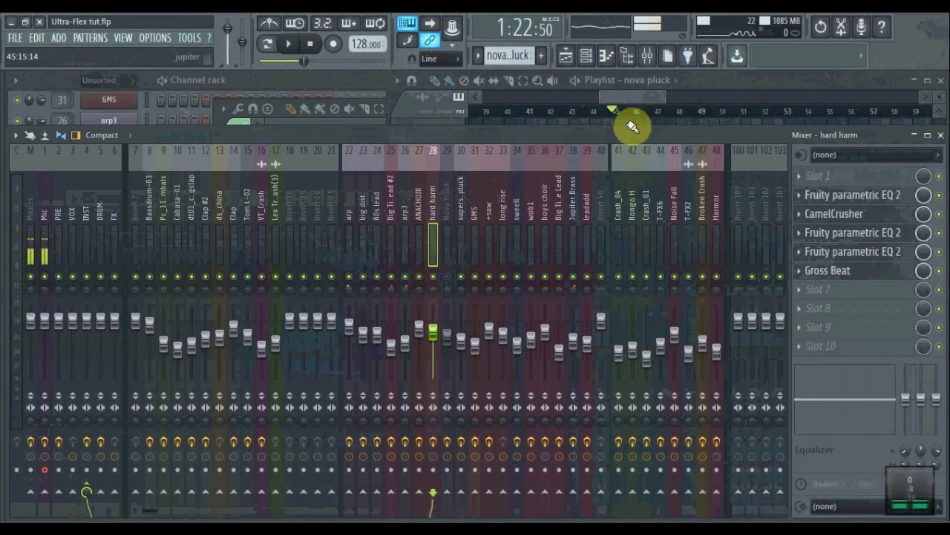
# - Return to the playlist and follow the song from bar 61 across the +saw, arp2, supersaw pluck and song rise tracks
pyautogui.click(645, 98)
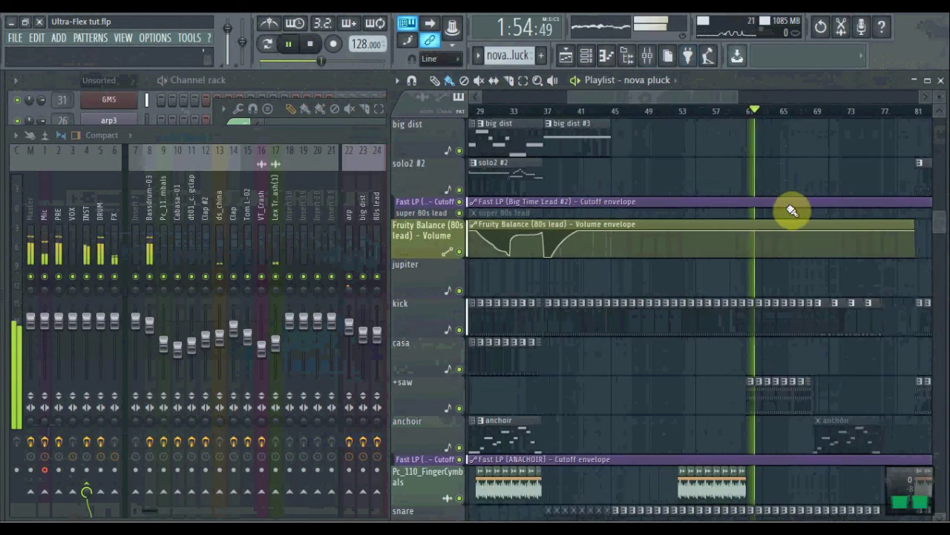
pyautogui.scroll(-5, 698, 195)
pyautogui.scroll(3, 700, 193)
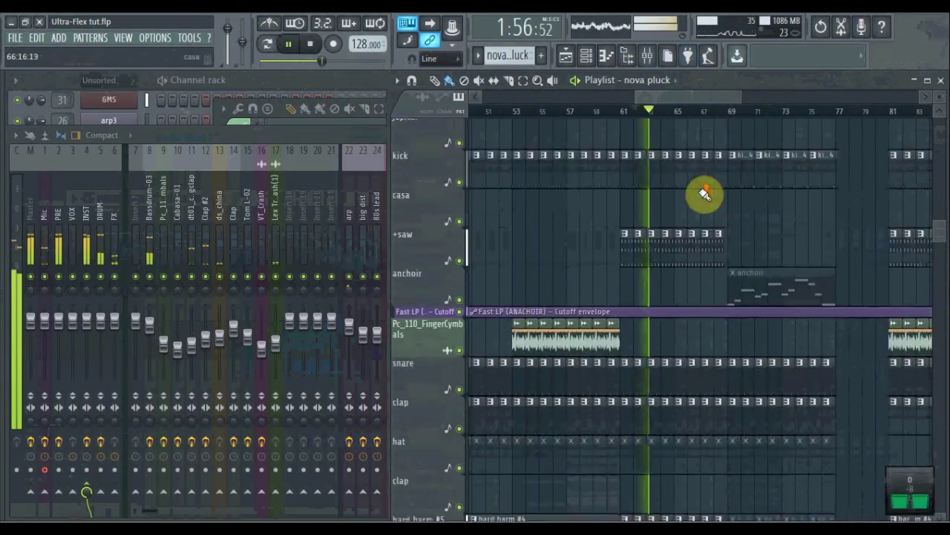
pyautogui.scroll(8, 615, 198)
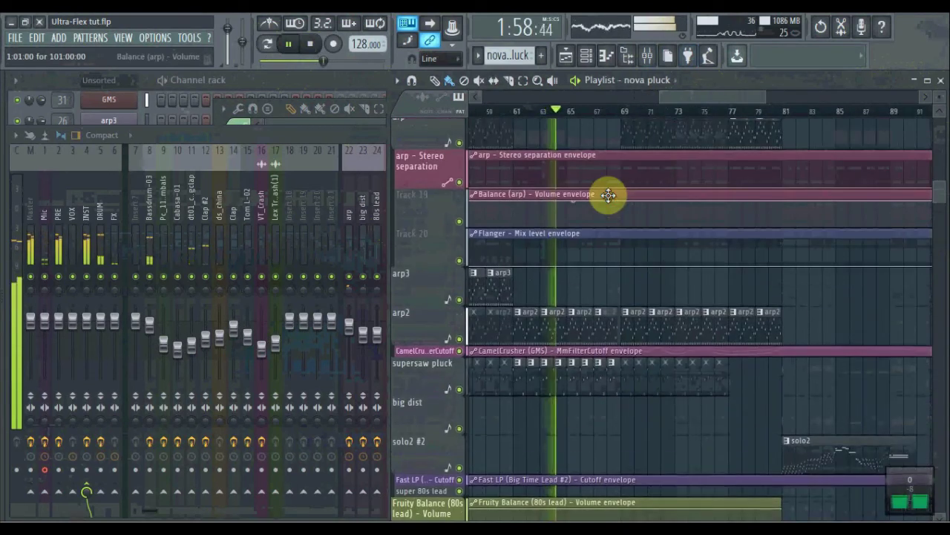
pyautogui.scroll(9, 639, 195)
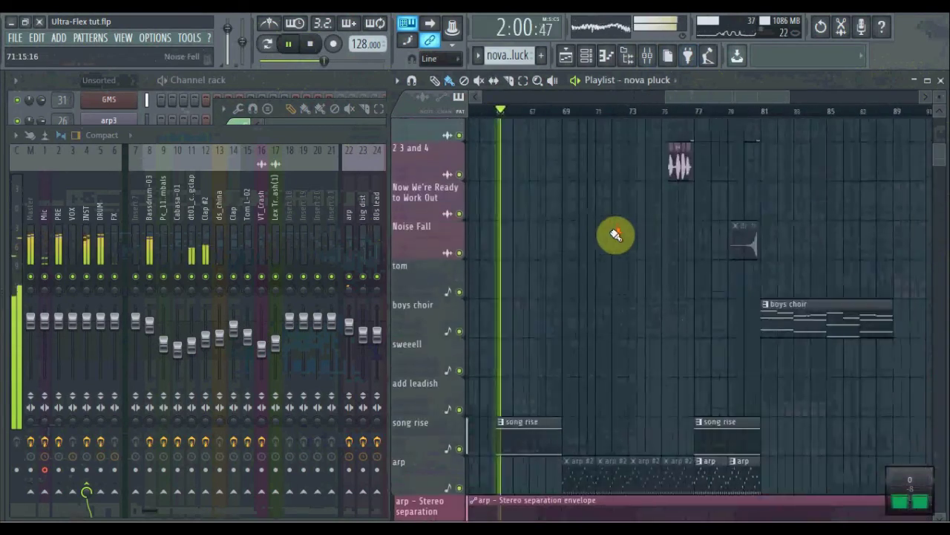
# - Skip ahead to bar 75, play the transition past bar 77 around the crash and vocal clips, and stop playback
pyautogui.click(649, 112)
pyautogui.scroll(5, 678, 196)
pyautogui.scroll(2, 679, 196)
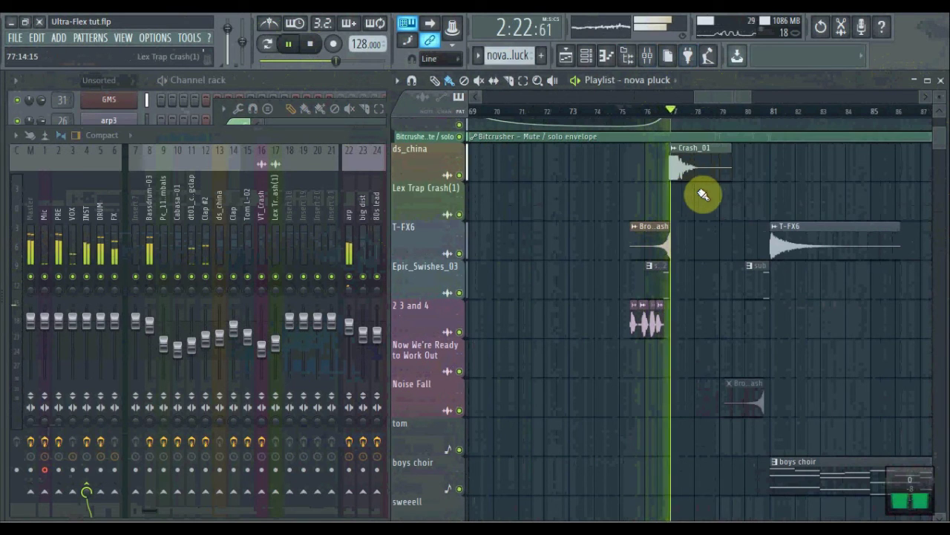
pyautogui.hscroll(4, 651, 195)
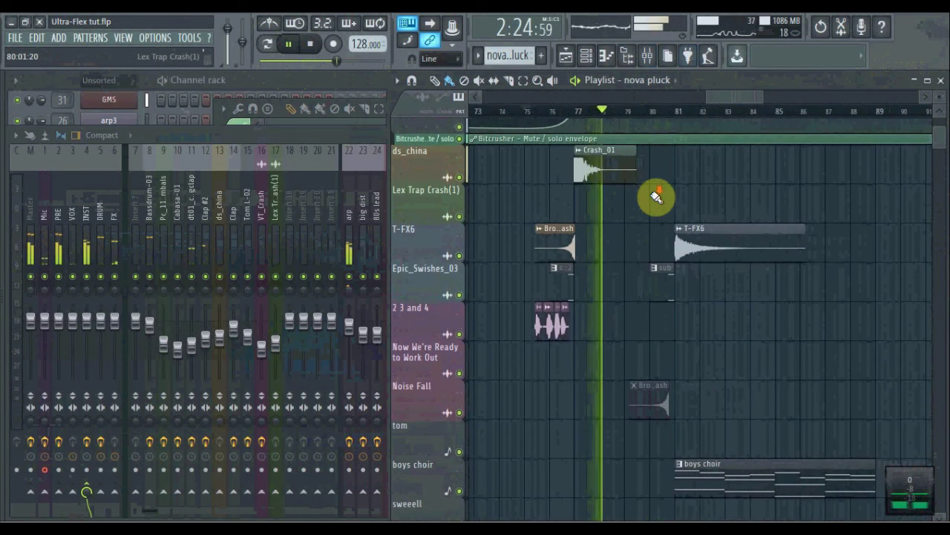
pyautogui.scroll(-2, 656, 196)
pyautogui.press('space')
# - Look over the tracks from boys choir down to nova pluck #2 between bars 73 and 91
pyautogui.scroll(-6, 654, 196)
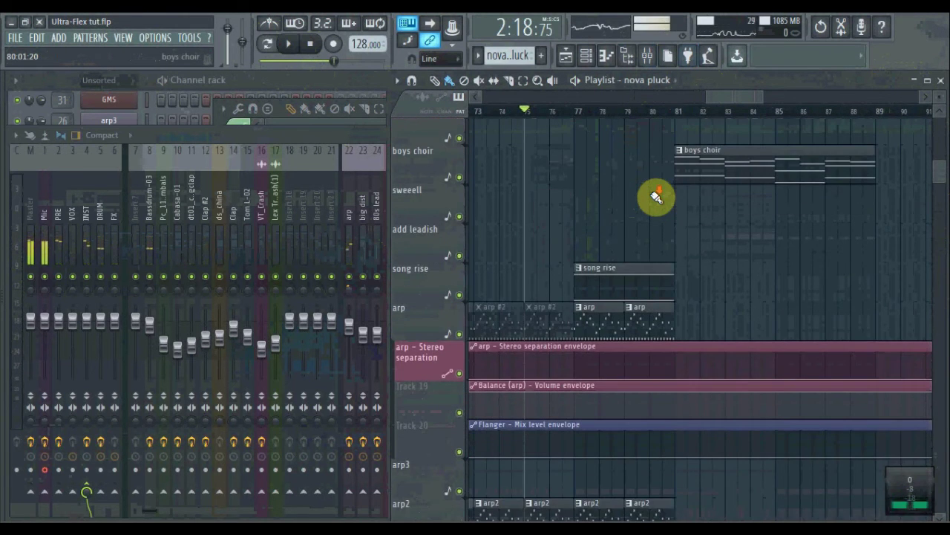
pyautogui.scroll(-3, 646, 197)
pyautogui.scroll(-3, 621, 239)
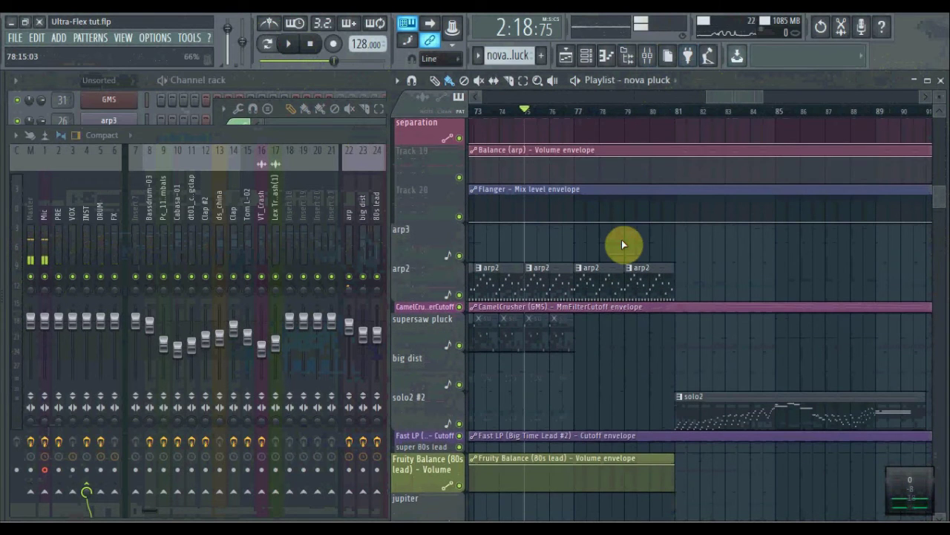
pyautogui.scroll(-3, 622, 235)
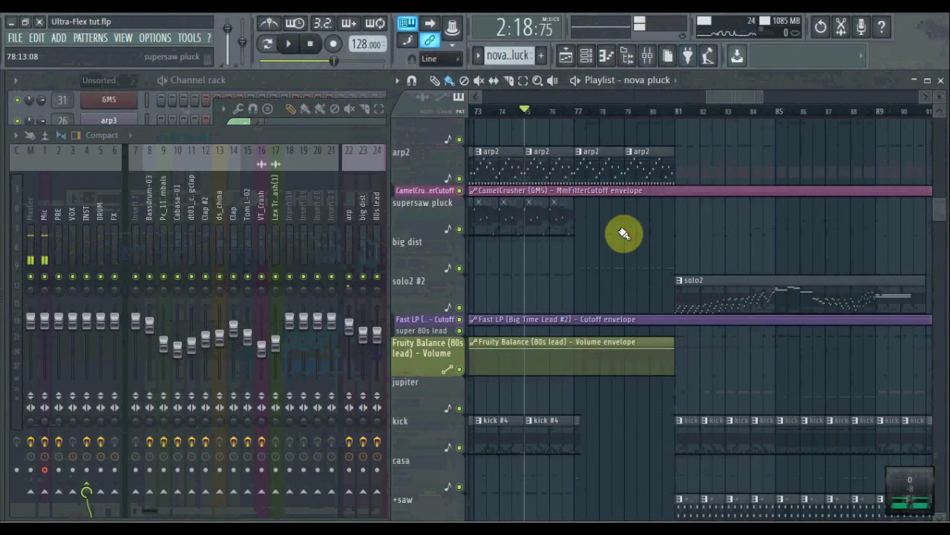
pyautogui.scroll(-8, 530, 170)
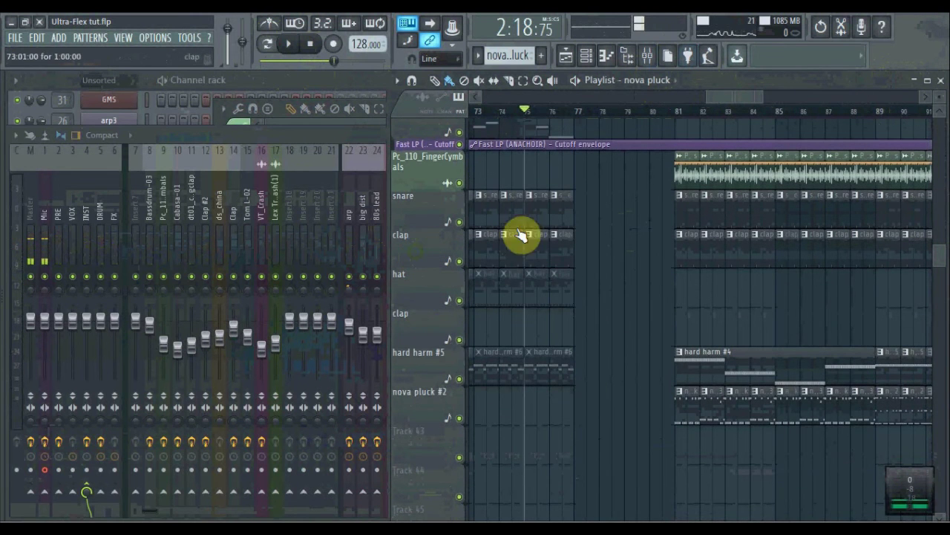
pyautogui.scroll(-5, 605, 119)
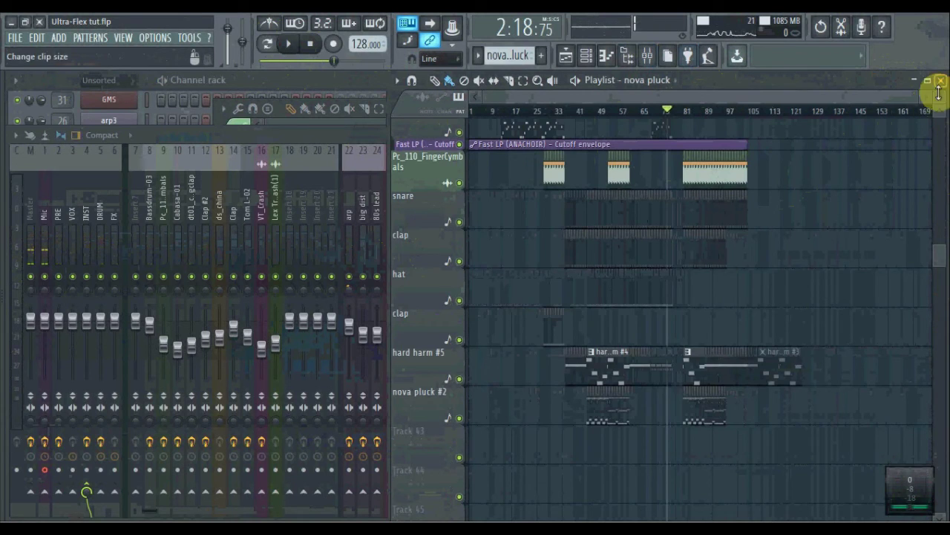
# - Survey the whole arrangement with compact track heights, from the Master track down to nova pluck #2
pyautogui.moveTo(934, 101); pyautogui.dragTo(850, 154)
pyautogui.scroll(10, 774, 155)
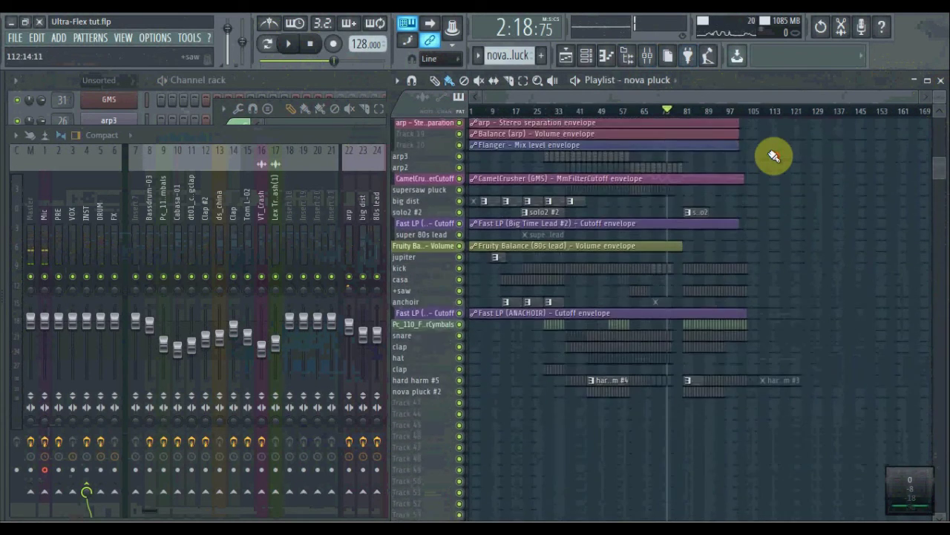
pyautogui.scroll(2, 774, 155)
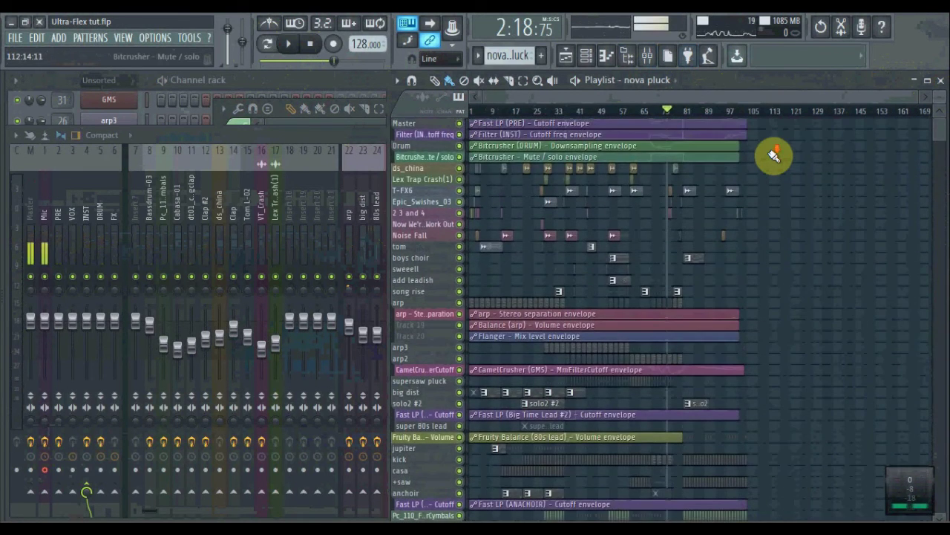
pyautogui.scroll(-4, 764, 155)
pyautogui.scroll(3, 679, 159)
pyautogui.keyDown('ctrl'); pyautogui.scroll(2, 661, 157); pyautogui.keyUp('ctrl')
pyautogui.scroll(4, 940, 91)
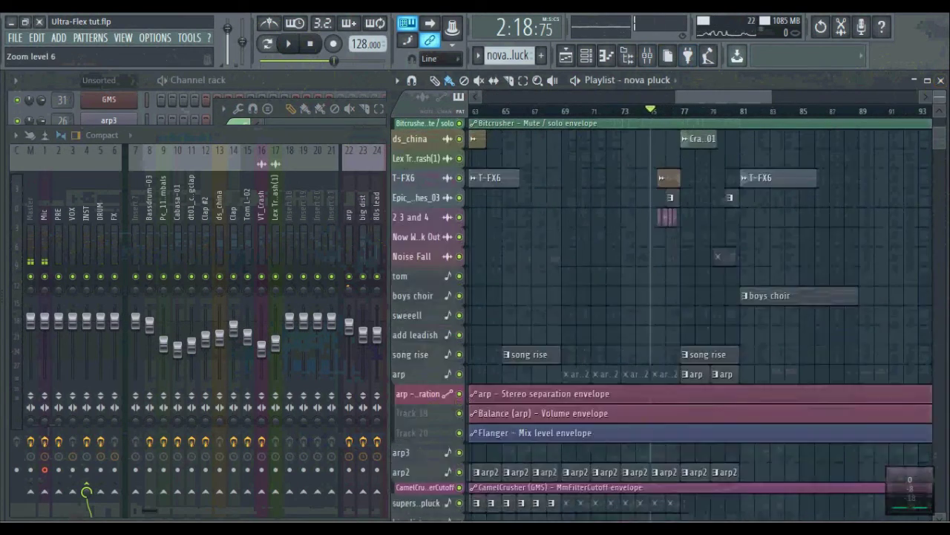
# - Examine the final section from bar 81 to bar 105 across the solo2 #2, kick, +saw, percussion and hard harm #5 tracks
pyautogui.scroll(-10, 836, 172)
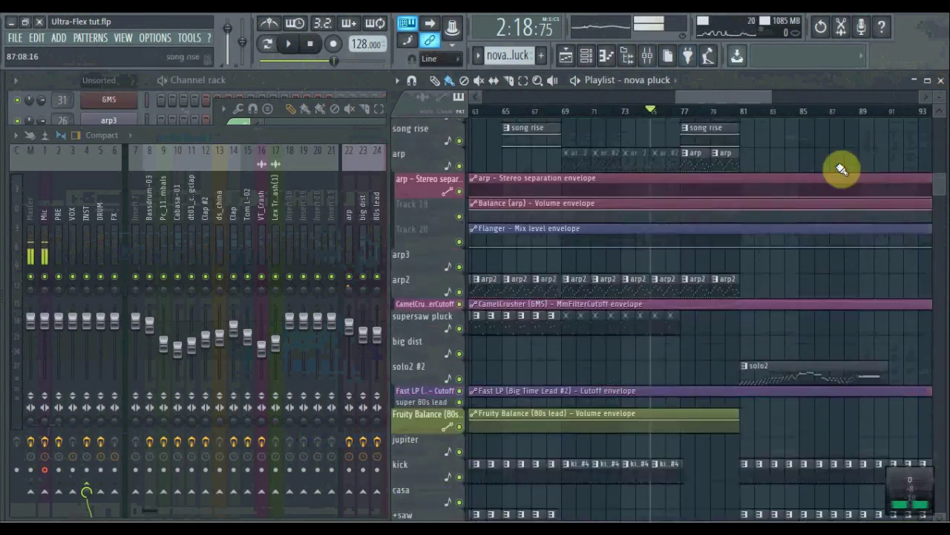
pyautogui.hscroll(4, 620, 153)
pyautogui.scroll(-1, 724, 155)
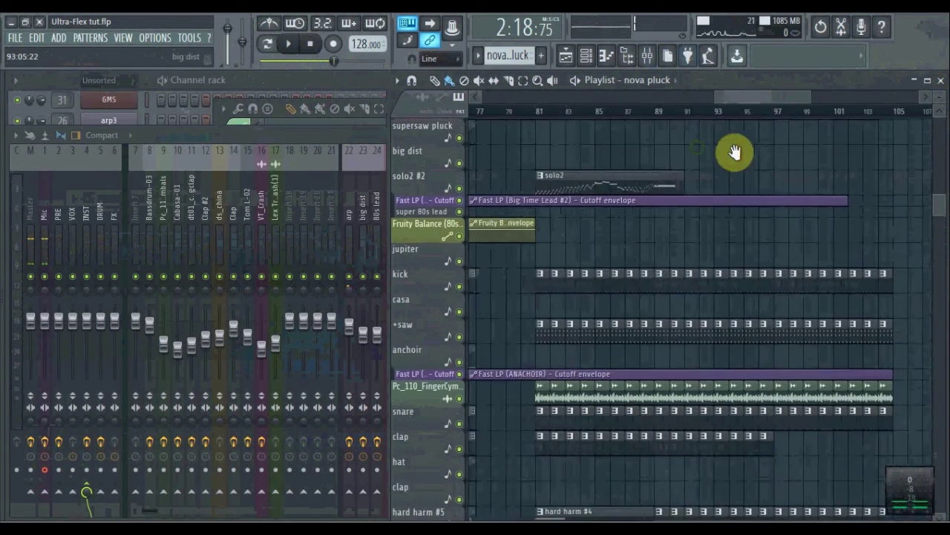
pyautogui.hscroll(2, 669, 132)
pyautogui.scroll(-1, 654, 106)
pyautogui.moveTo(658, 102); pyautogui.dragTo(655, 102)
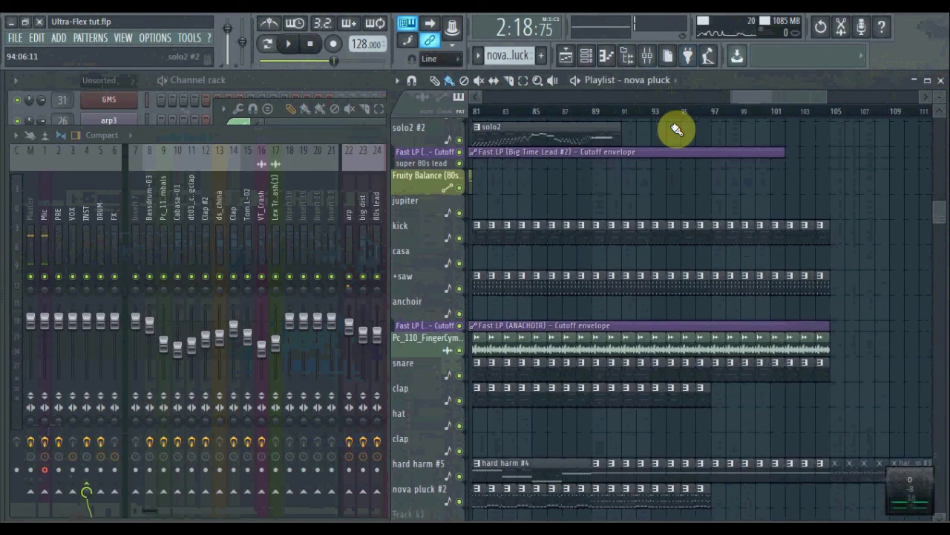
pyautogui.hscroll(-3, 573, 140)
pyautogui.scroll(4, 573, 141)
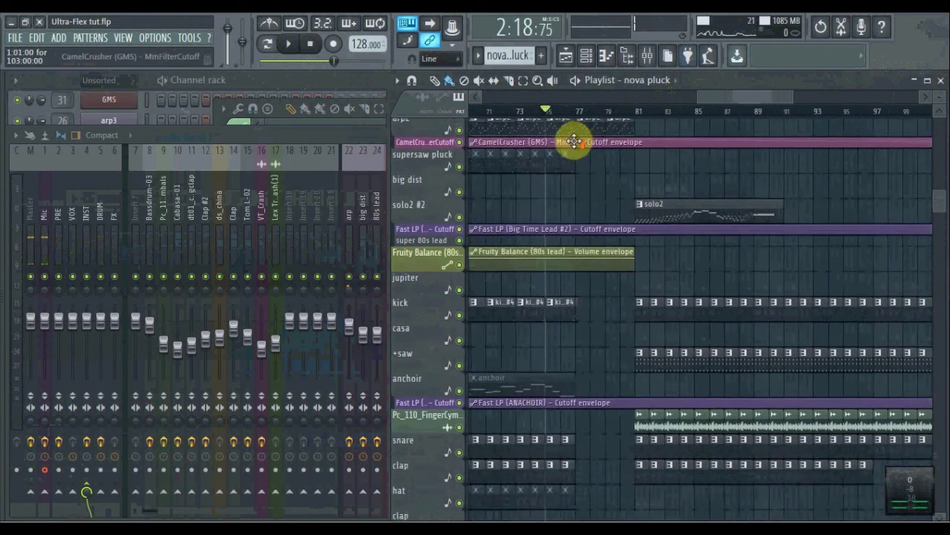
# - Show the second Fruity parametric EQ 2 in the 80s lead mixer track's effects chain and return to the playlist
pyautogui.click(339, 138)
pyautogui.click(377, 216)
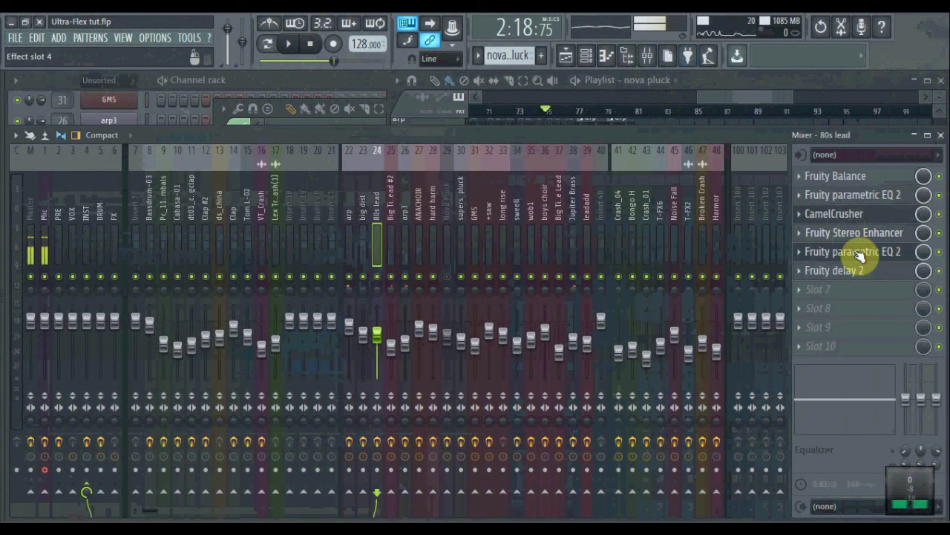
pyautogui.click(862, 251)
pyautogui.click(689, 123)
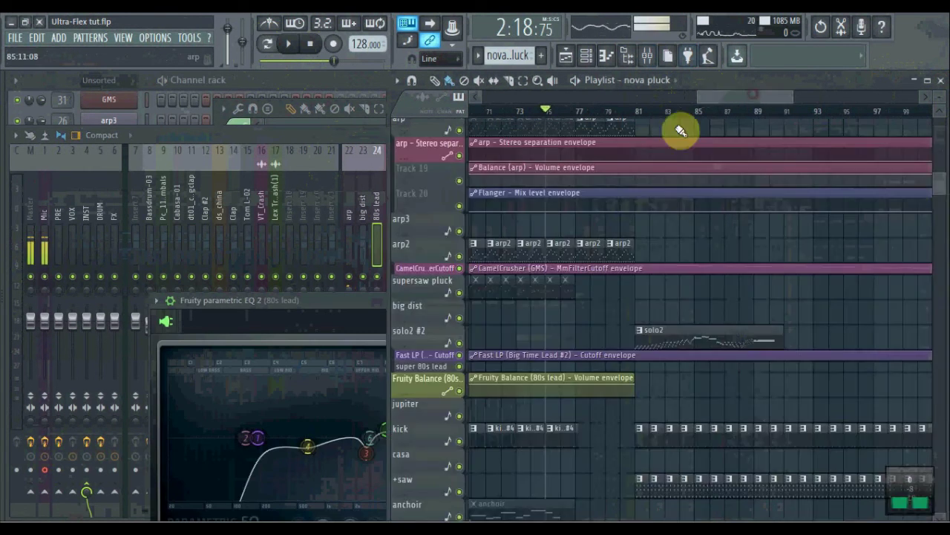
# - Look over the playlist around bars 67 to 95 and open the solo2 pattern at bar 81 in the piano roll
pyautogui.keyDown('ctrl'); pyautogui.scroll(-5, 598, 141); pyautogui.keyUp('ctrl')
pyautogui.scroll(15, 596, 147)
pyautogui.scroll(-8, 592, 152)
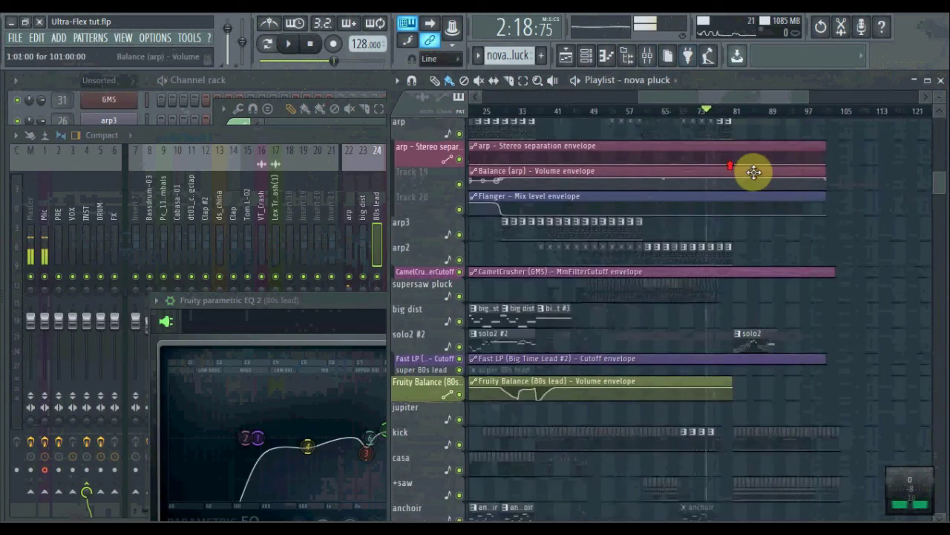
pyautogui.keyDown('ctrl'); pyautogui.scroll(5, 755, 171); pyautogui.keyUp('ctrl')
pyautogui.scroll(-5, 780, 175)
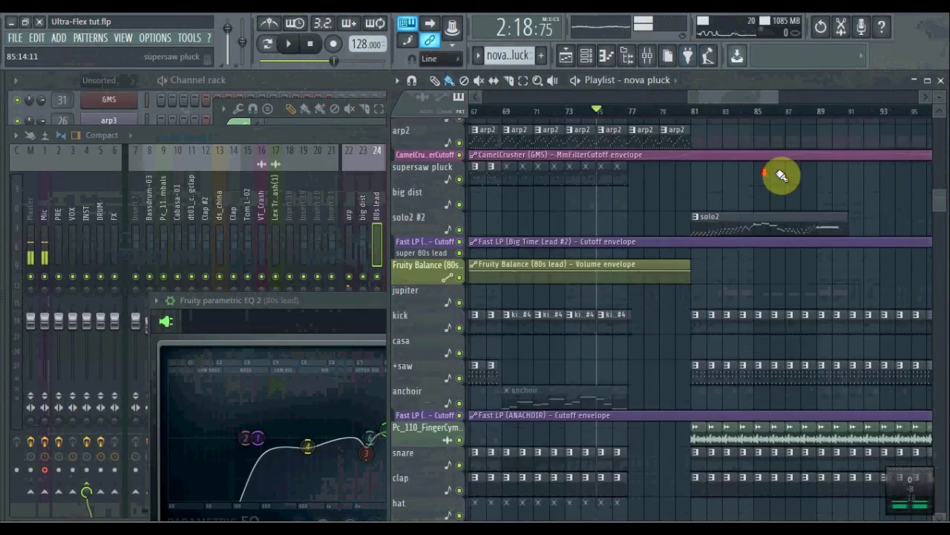
pyautogui.doubleClick(701, 216)
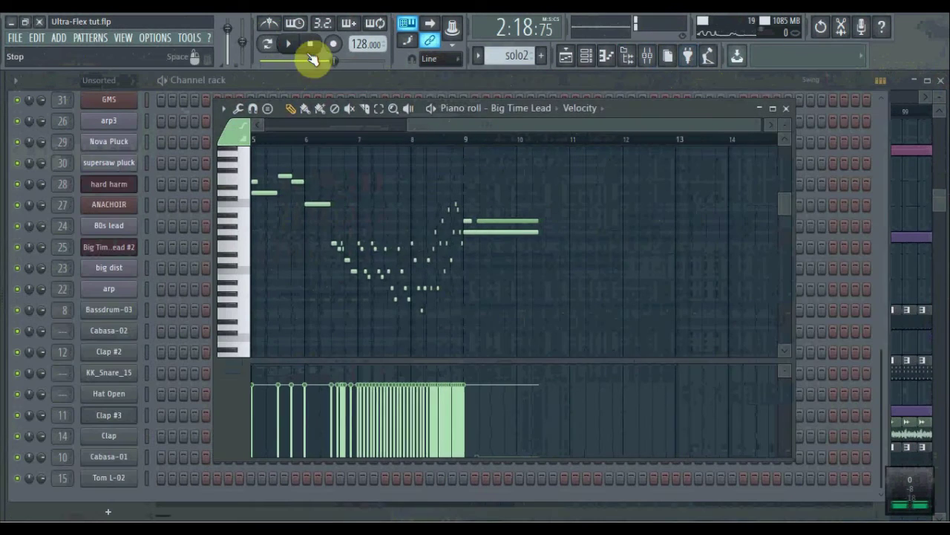
# - Switch playback to pattern mode and audition the solo2 pattern with the channel rack in front
pyautogui.click(268, 44)
pyautogui.press('space')
pyautogui.click(333, 82)
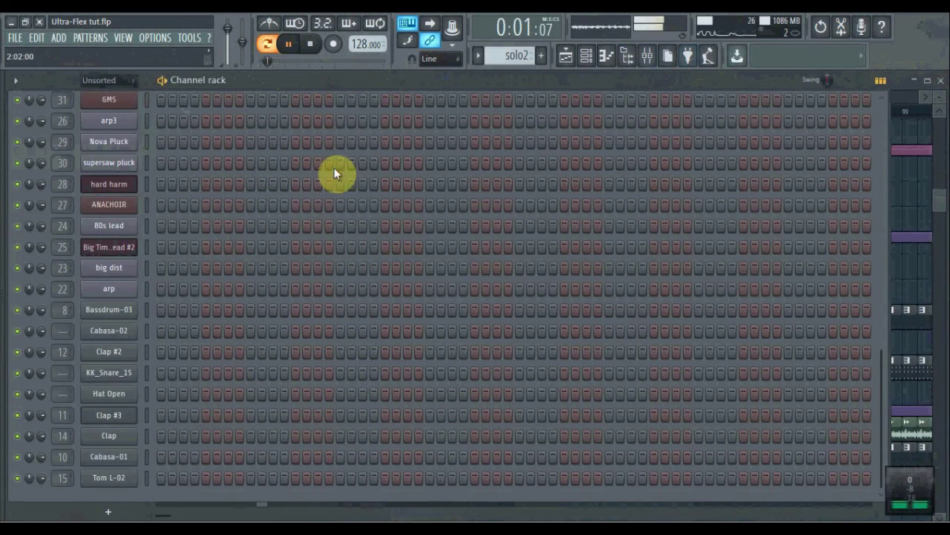
pyautogui.scroll(4, 334, 164)
pyautogui.press('space')
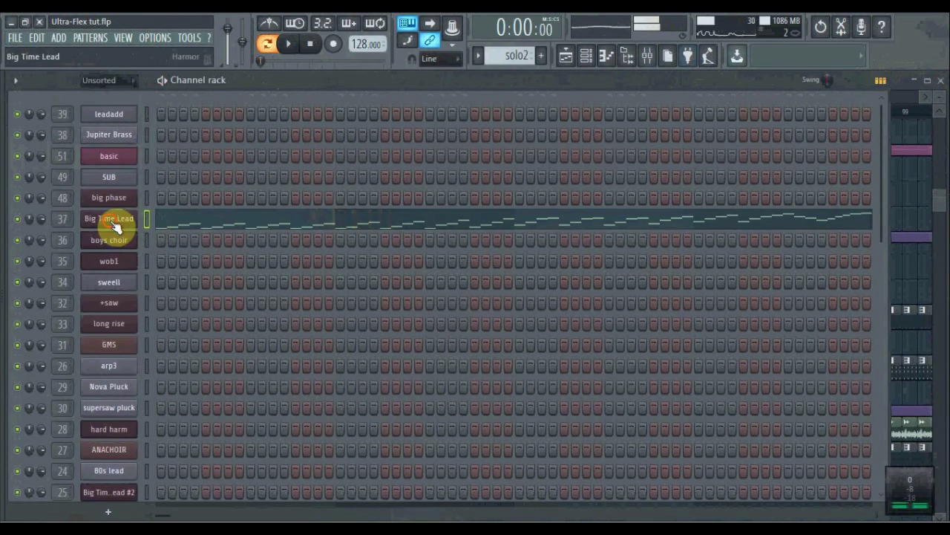
# - Open the Big Time Lead channel's Harmor synth and bring its full interface in front of the playlist
pyautogui.click(112, 221)
pyautogui.click(895, 85)
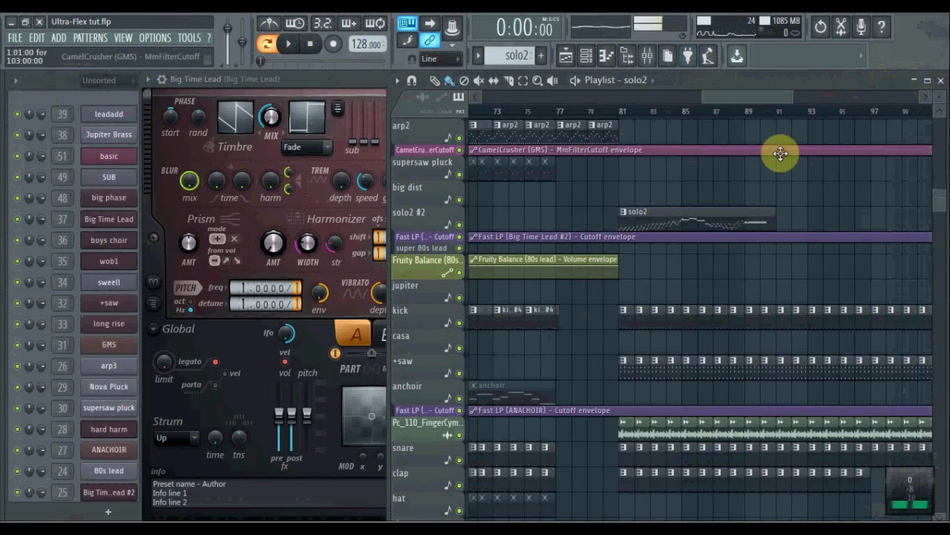
pyautogui.scroll(-2, 738, 161)
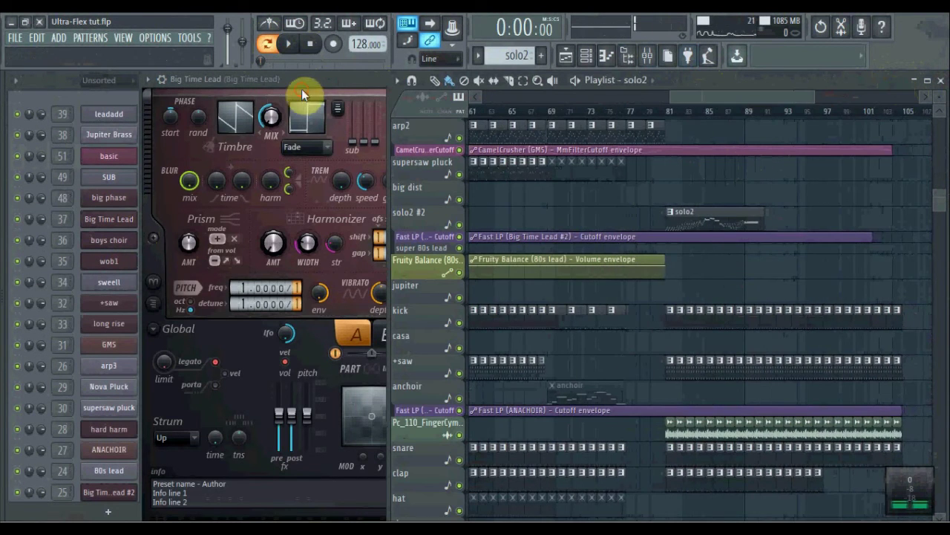
pyautogui.click(302, 89)
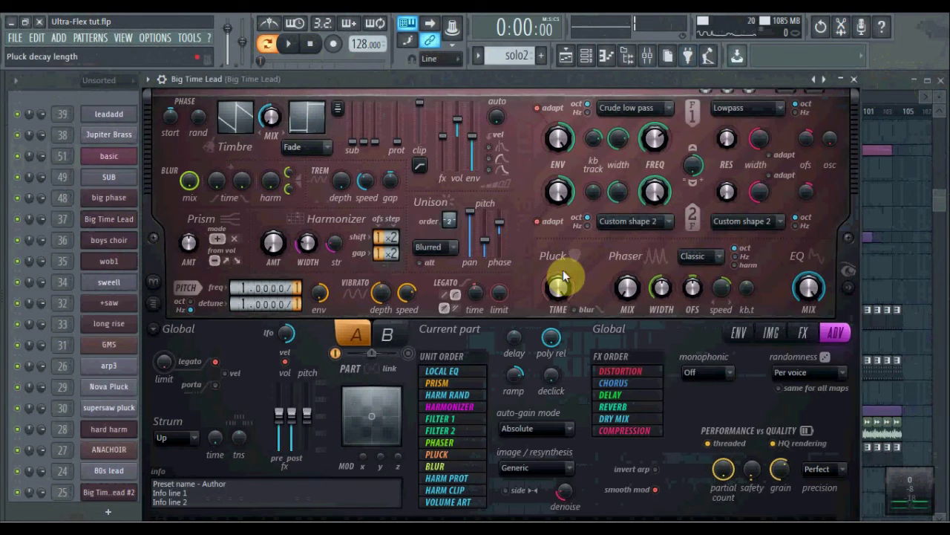
# - Show the Big Time Lead synth's volume envelope and unison settings while auditioning the solo2 pattern
pyautogui.click(740, 333)
pyautogui.press('space')
pyautogui.press('space')
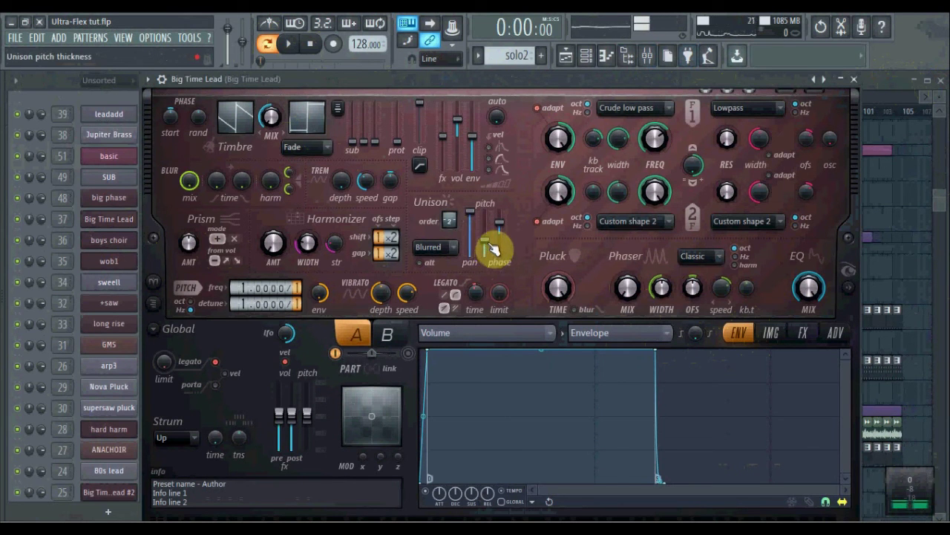
pyautogui.press('space')
# - Show the Big Time Lead mixer track's effects chain, stop playback, and open its Fruity Stereo Enhancer
pyautogui.click(649, 57)
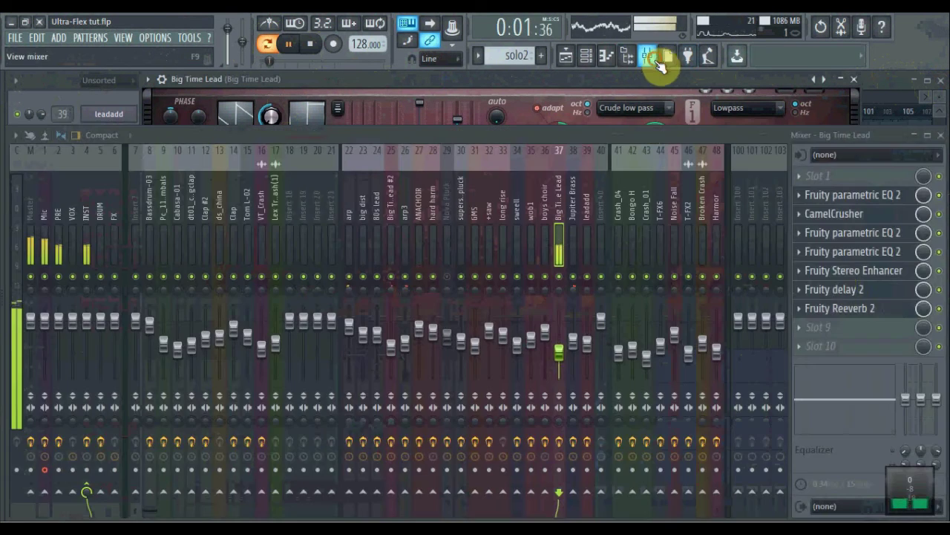
pyautogui.press('space')
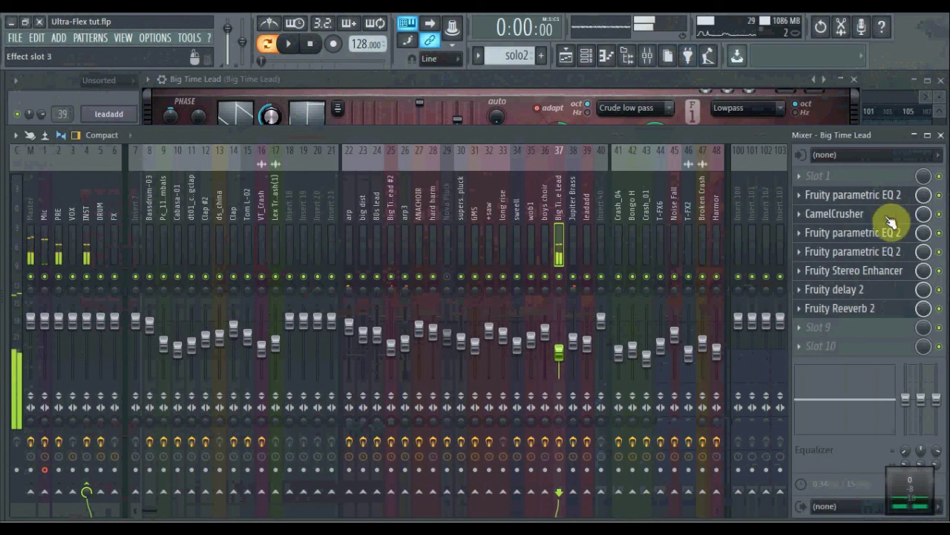
pyautogui.click(894, 272)
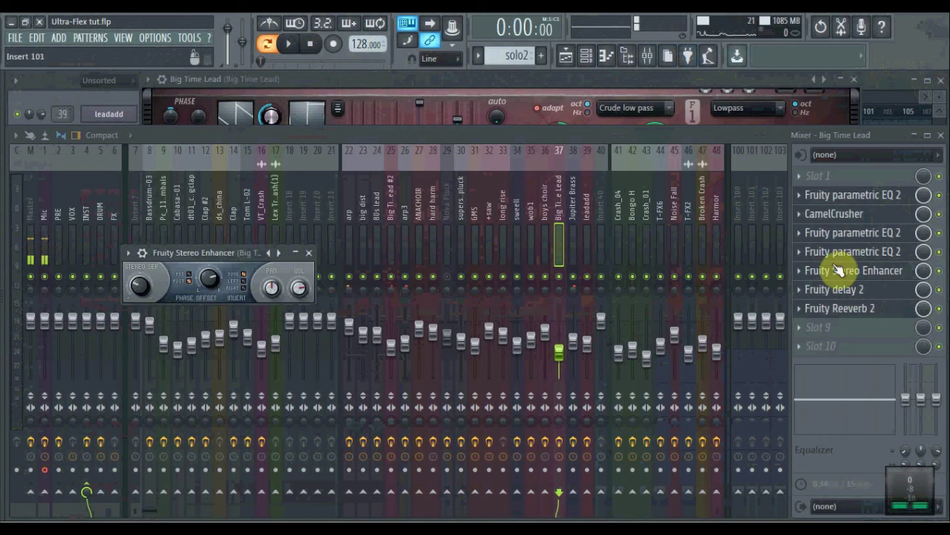
# - Close the Fruity Stereo Enhancer window and audition the solo2 pattern through the Big Time Lead effects chain
pyautogui.press('space')
pyautogui.press('Escape')
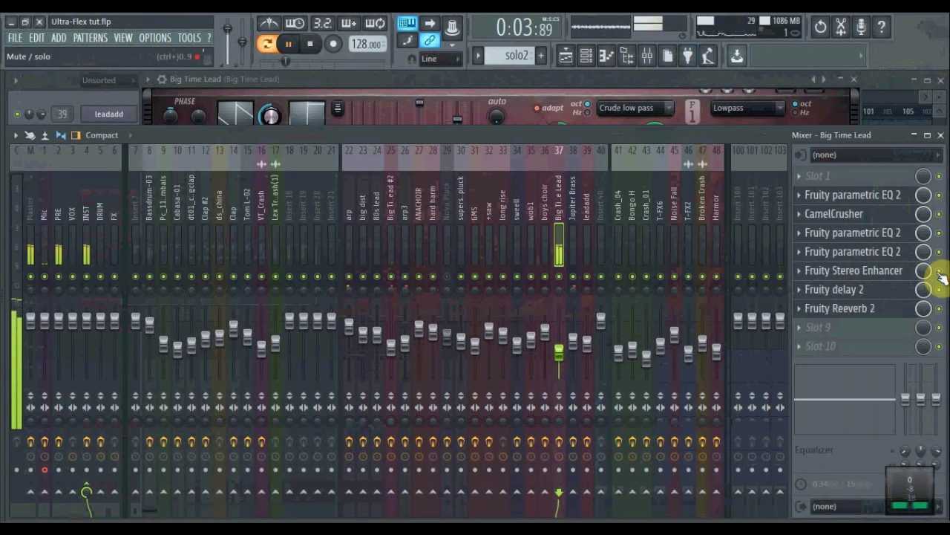
pyautogui.press('space')
# - Go over the Fruity Stereo Enhancer's phase offset, invert and stereo separation controls, and open Fruity delay 2 on the same track
pyautogui.click(900, 274)
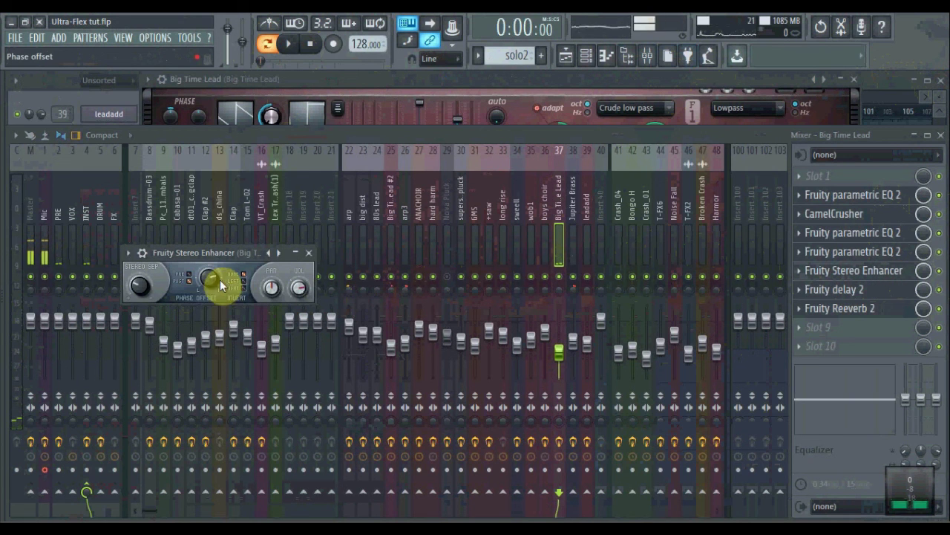
pyautogui.moveTo(212, 280)
pyautogui.mouseDown()
pyautogui.moveTo(196, 290)
pyautogui.moveTo(209, 273)
pyautogui.moveTo(221, 278)
pyautogui.moveTo(195, 290)
pyautogui.moveTo(212, 264)
pyautogui.moveTo(202, 286)
pyautogui.moveTo(217, 284)
pyautogui.moveTo(203, 265)
pyautogui.moveTo(187, 275)
pyautogui.moveTo(222, 279)
pyautogui.moveTo(213, 286)
pyautogui.moveTo(205, 272)
pyautogui.mouseUp()
pyautogui.click(237, 270)
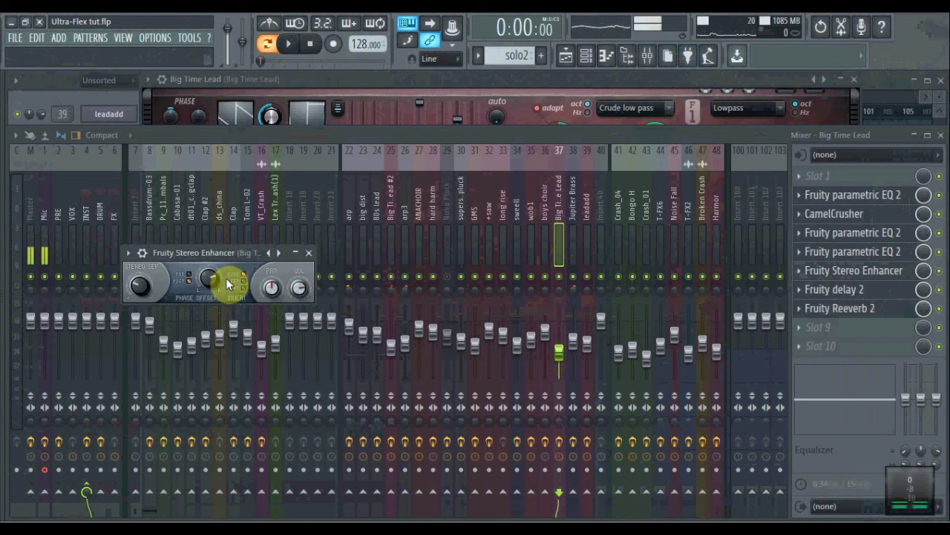
pyautogui.click(145, 289)
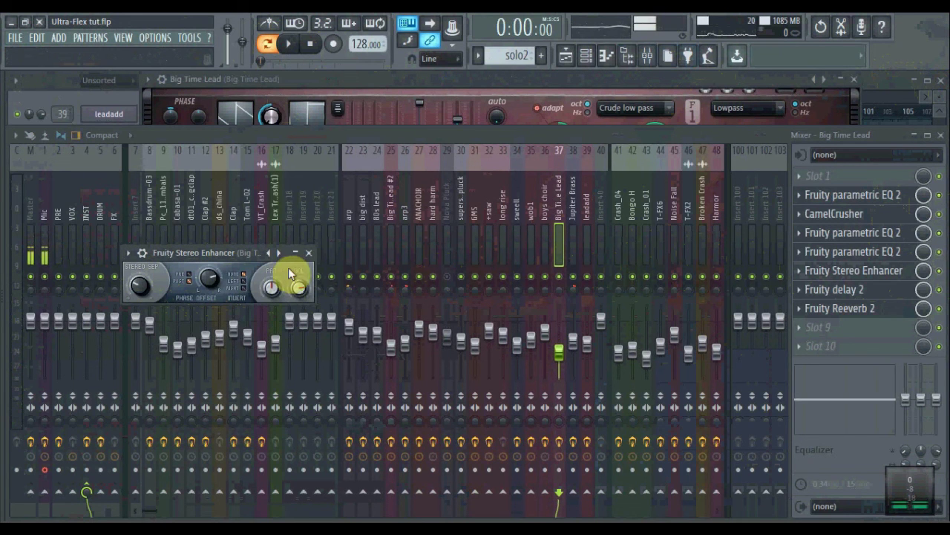
pyautogui.click(872, 292)
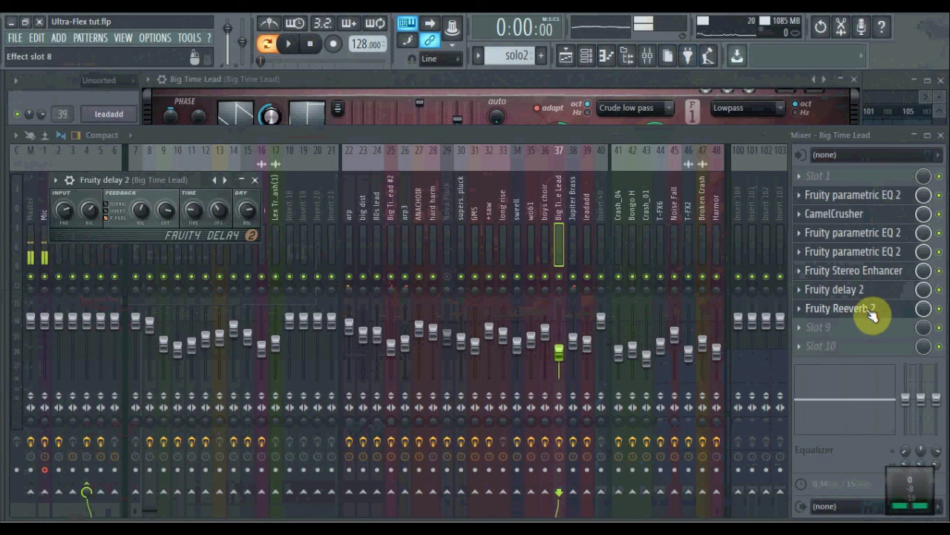
# - Return to the playlist and survey the whole arrangement between the Master automation and the nova pluck #2 track
pyautogui.press('F5')
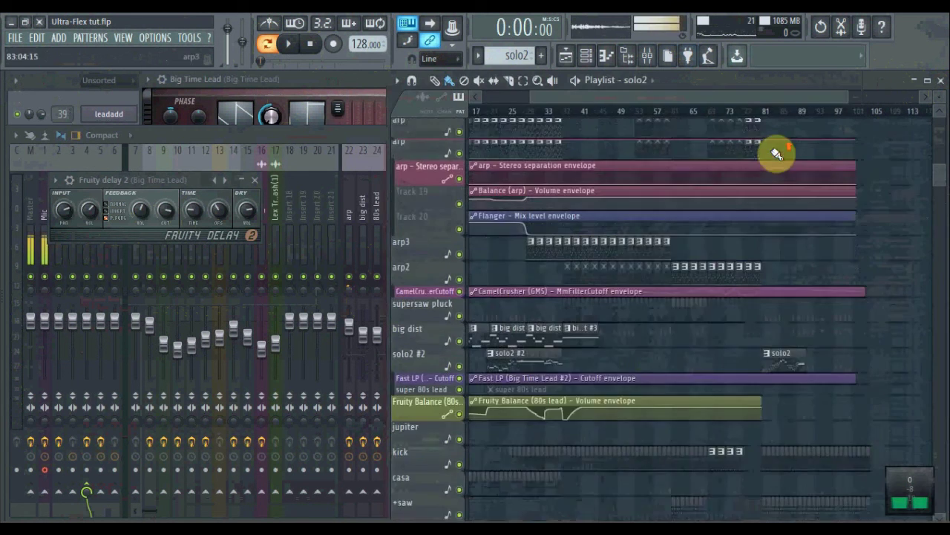
pyautogui.scroll(10, 681, 191)
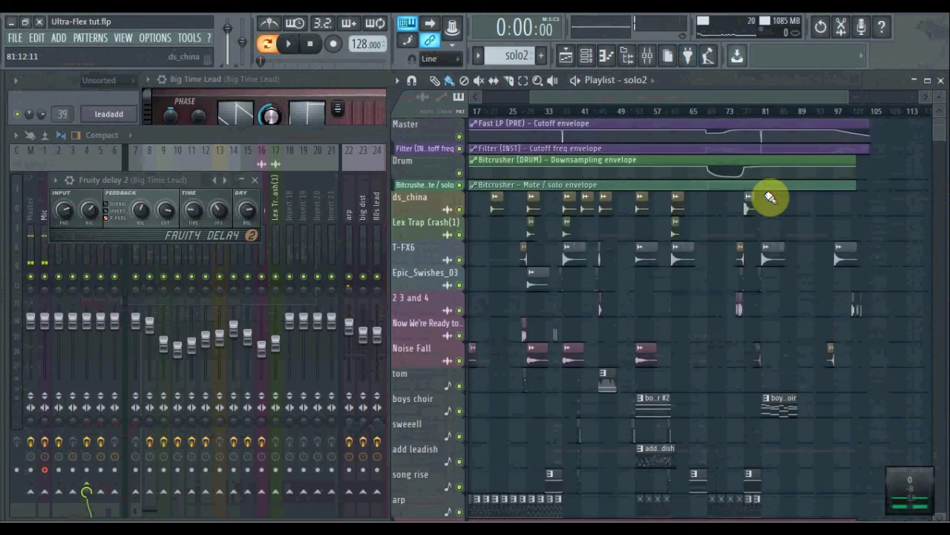
pyautogui.scroll(-15, 770, 196)
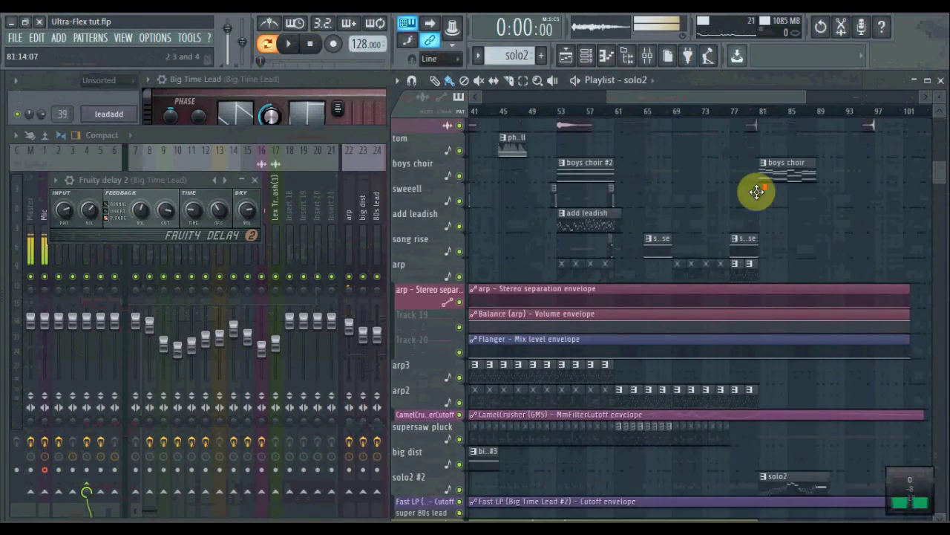
pyautogui.scroll(-10, 594, 159)
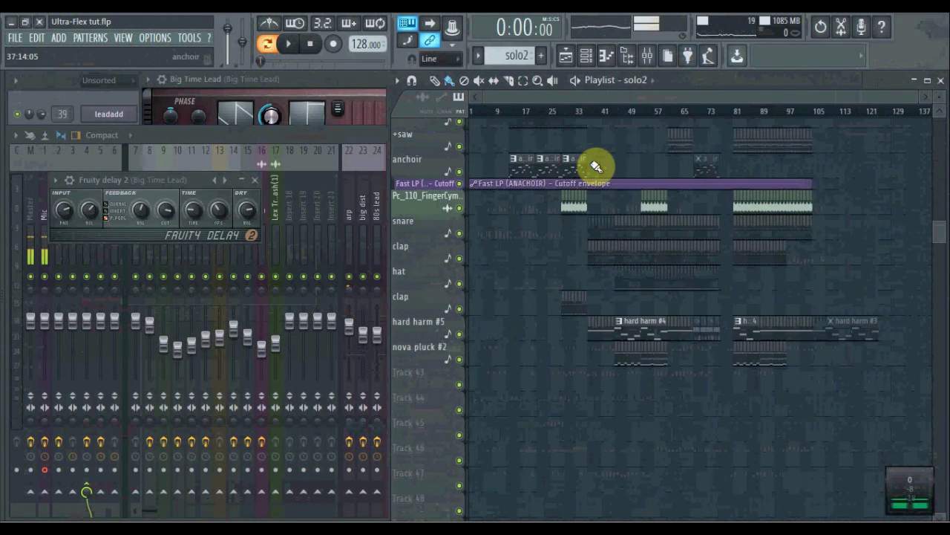
pyautogui.scroll(8, 598, 166)
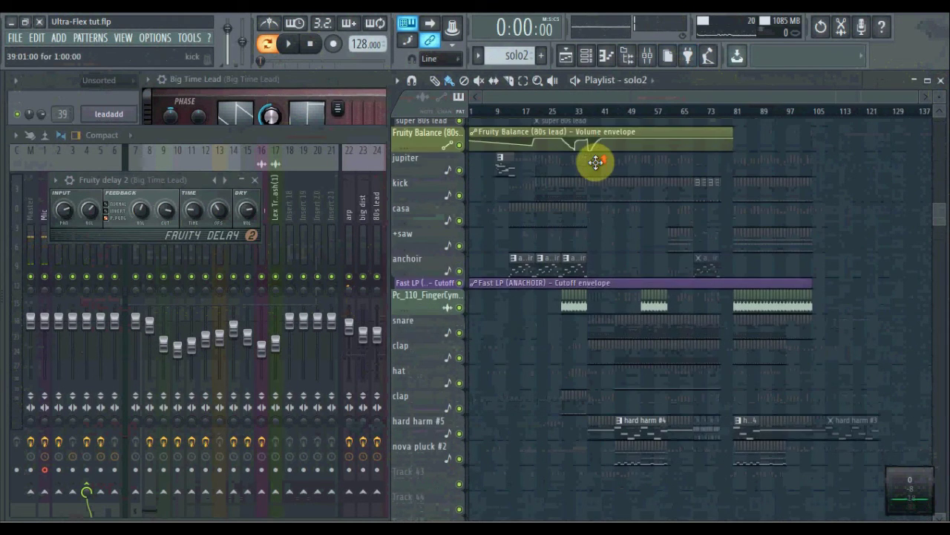
pyautogui.scroll(14, 600, 163)
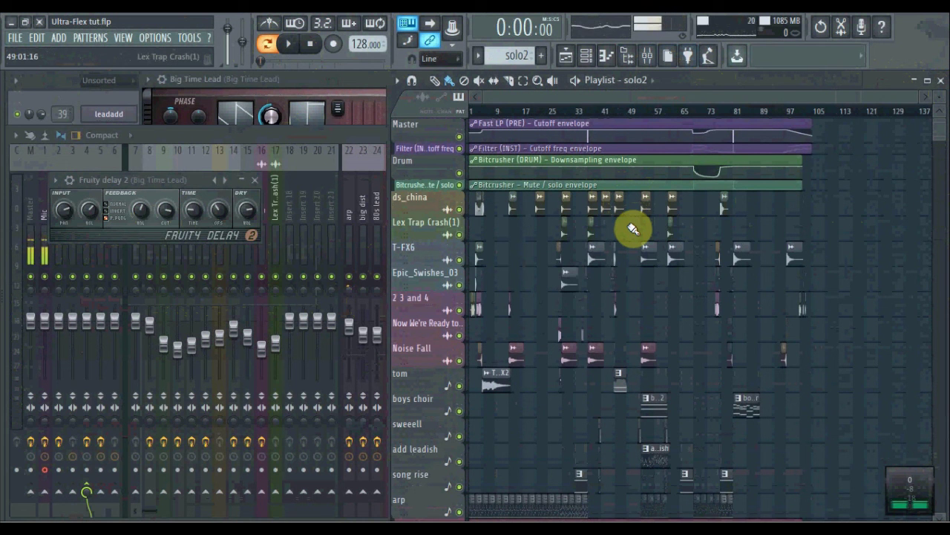
pyautogui.scroll(-13, 631, 227)
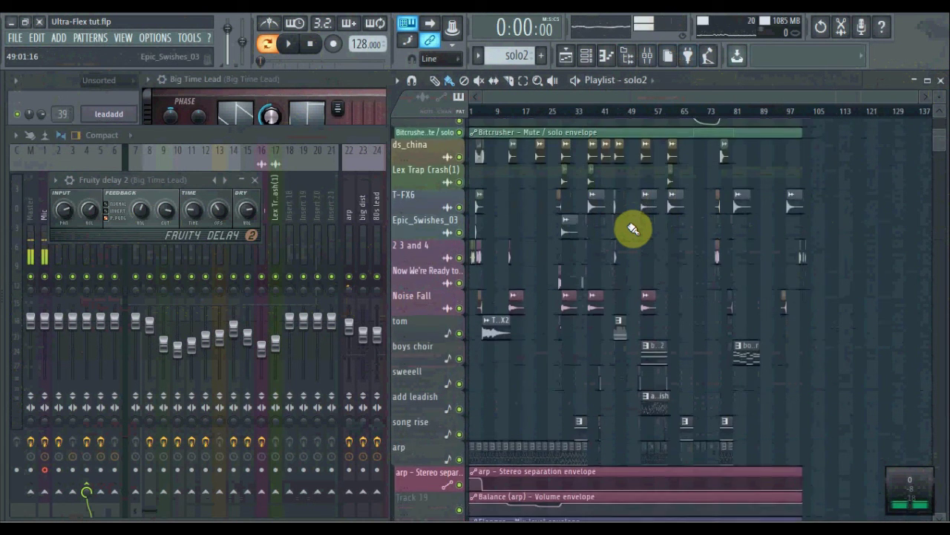
pyautogui.scroll(-3, 628, 226)
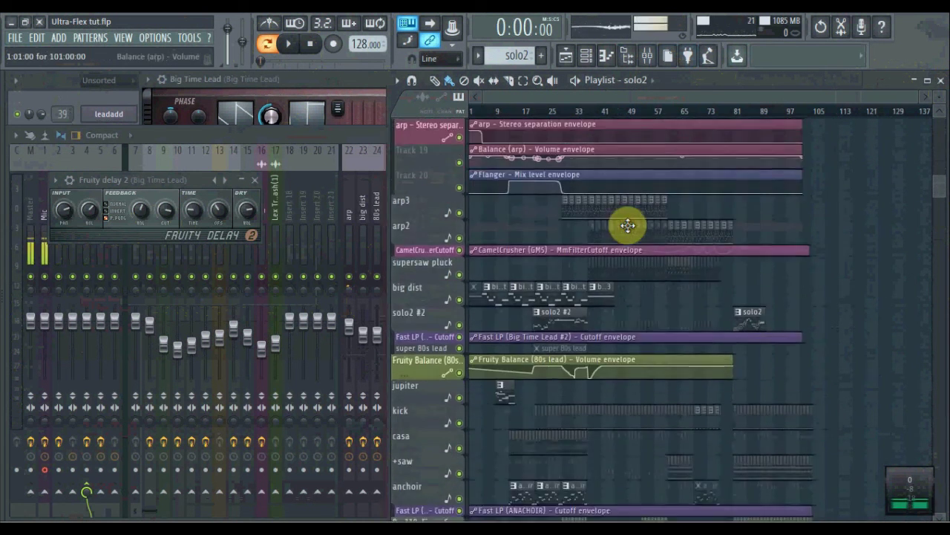
pyautogui.scroll(2, 628, 226)
pyautogui.scroll(-8, 628, 226)
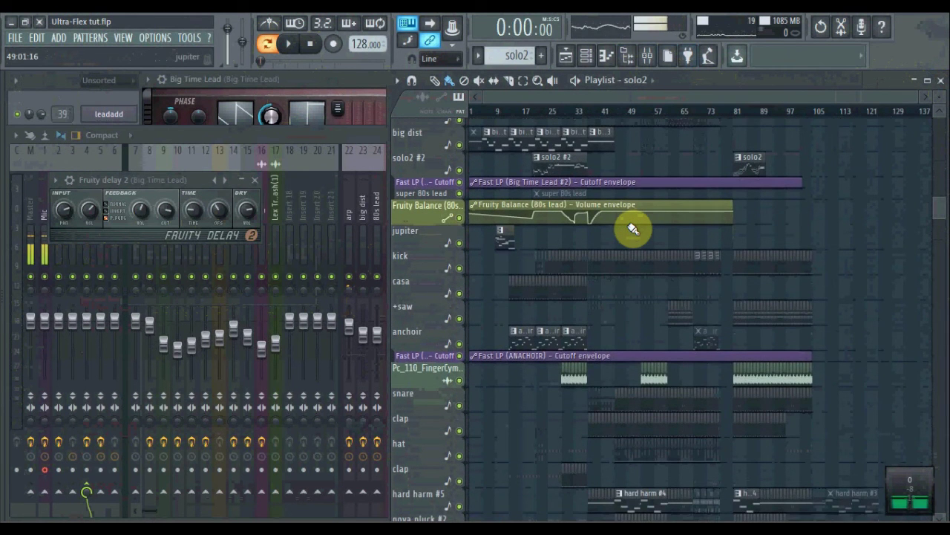
pyautogui.scroll(-4, 633, 229)
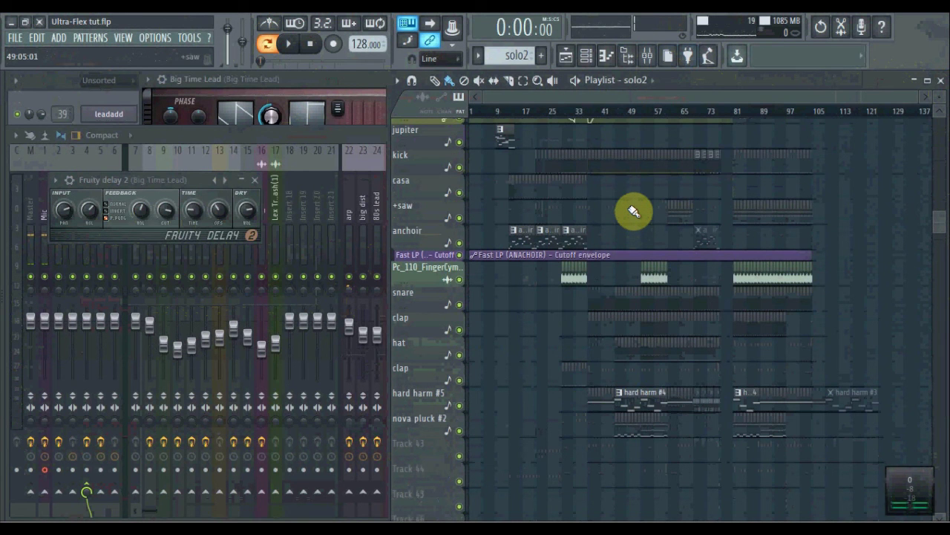
# - Look back over the arrangement from the hard harm #5 track up to the Filter (INST) automation
pyautogui.scroll(6, 632, 212)
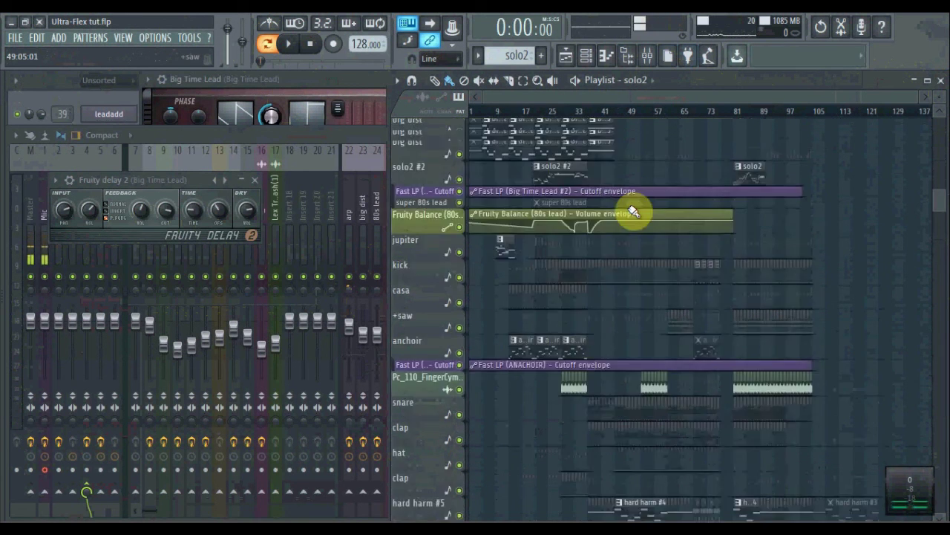
pyautogui.scroll(8, 631, 212)
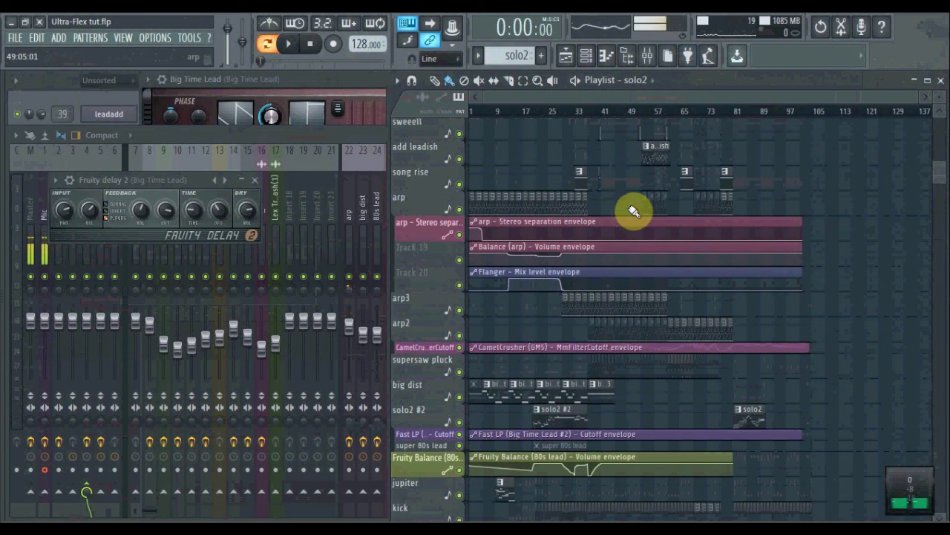
pyautogui.scroll(1, 633, 211)
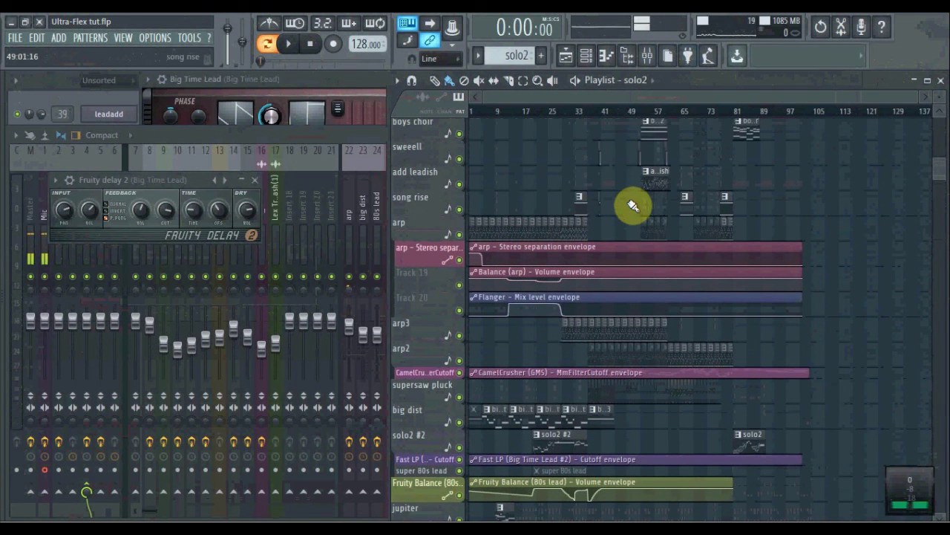
pyautogui.scroll(1, 633, 202)
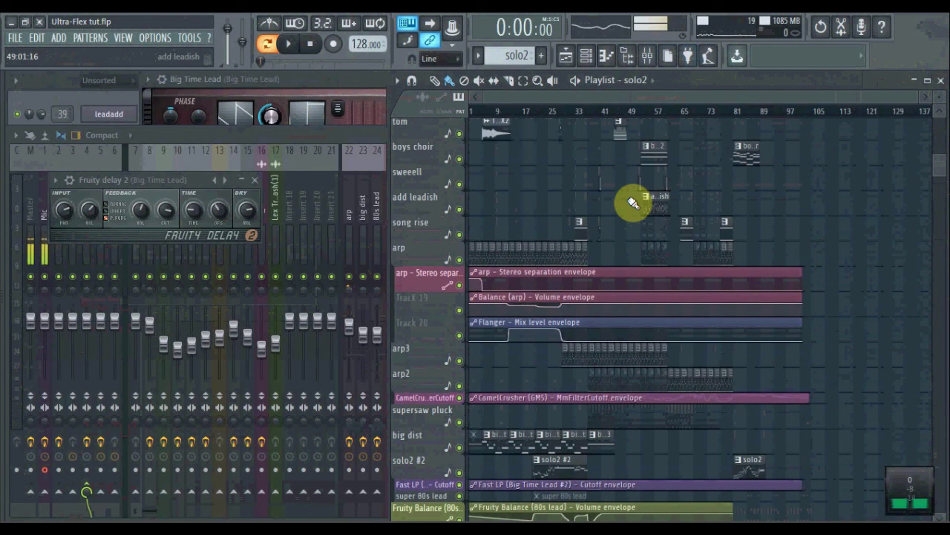
pyautogui.scroll(4, 633, 202)
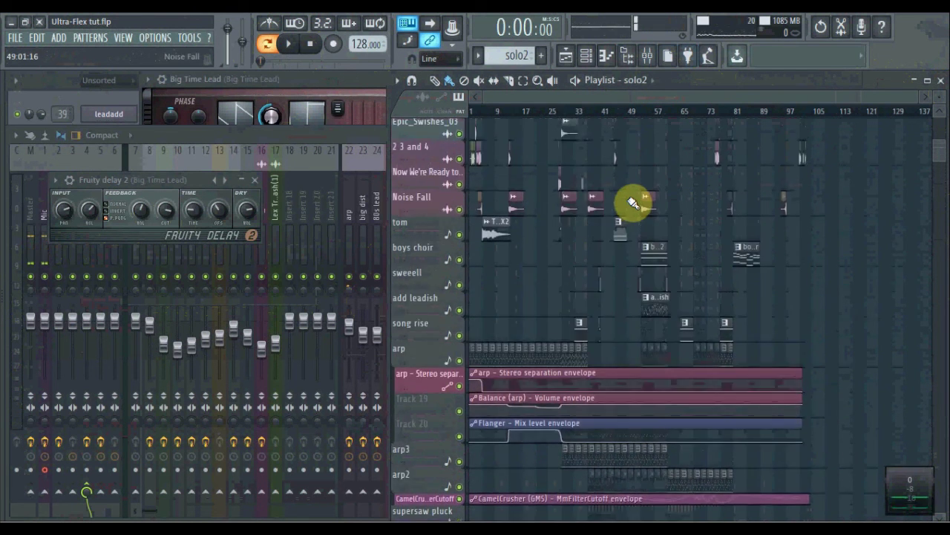
pyautogui.scroll(3, 633, 202)
pyautogui.scroll(2, 633, 202)
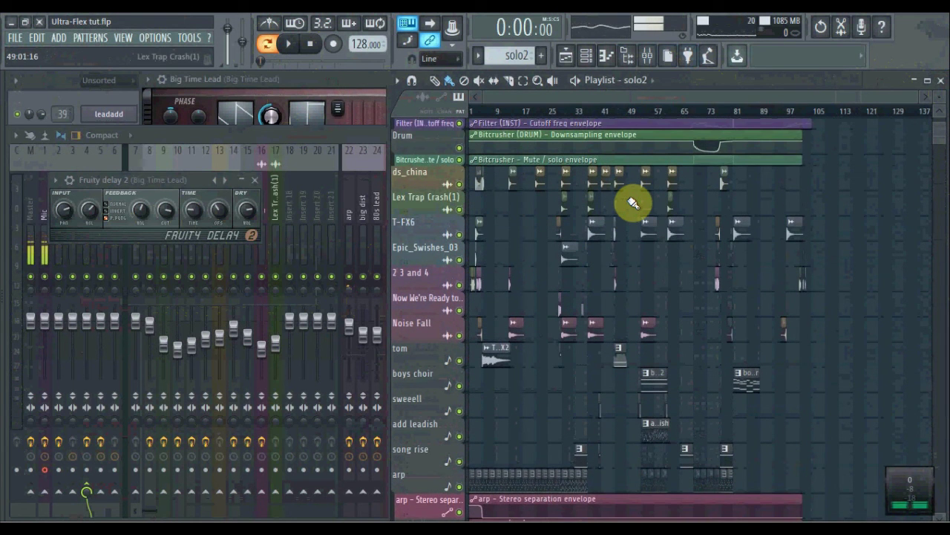
# - Review the playlist from the Filter (INST) automation down through the arp, lead and drum tracks, and return to the Master track
pyautogui.scroll(1, 632, 202)
pyautogui.scroll(-5, 632, 202)
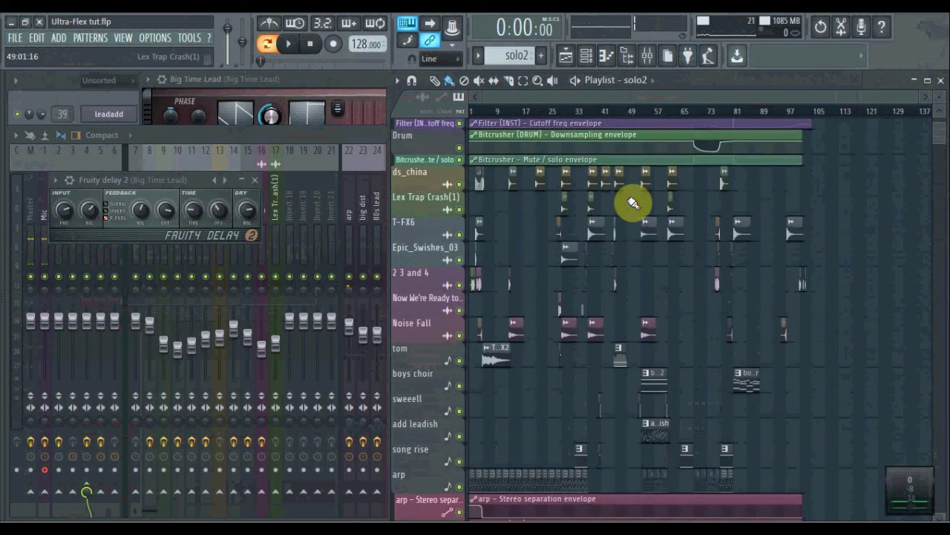
pyautogui.scroll(-1, 633, 202)
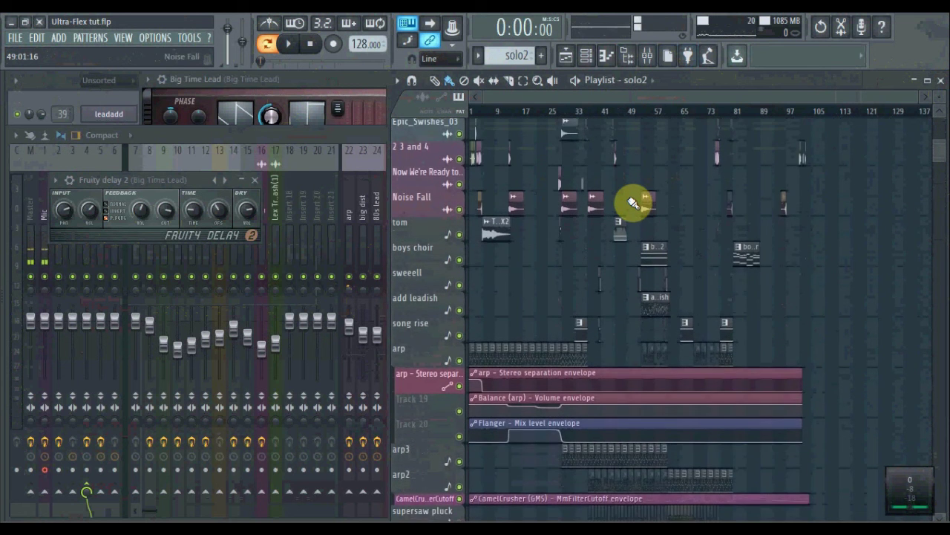
pyautogui.scroll(-1, 630, 201)
pyautogui.scroll(-5, 630, 201)
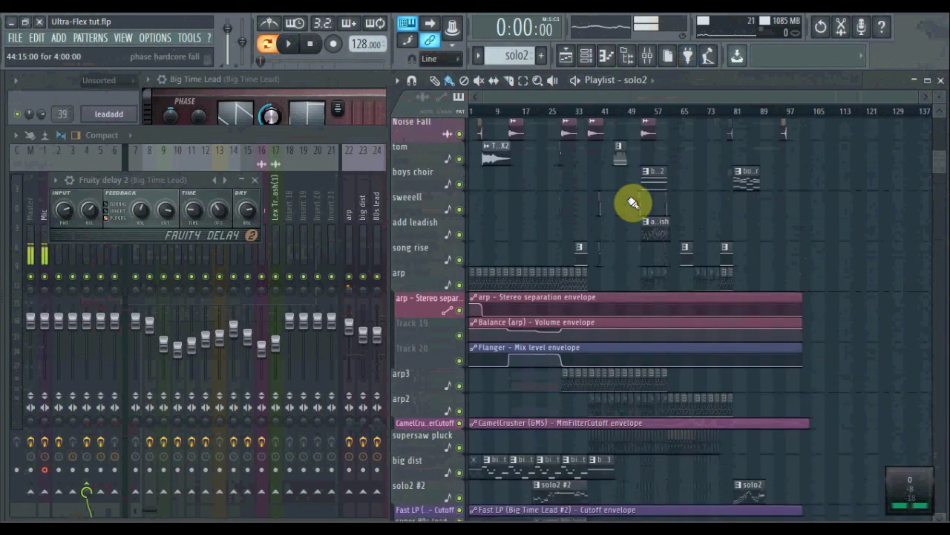
pyautogui.scroll(-3, 633, 202)
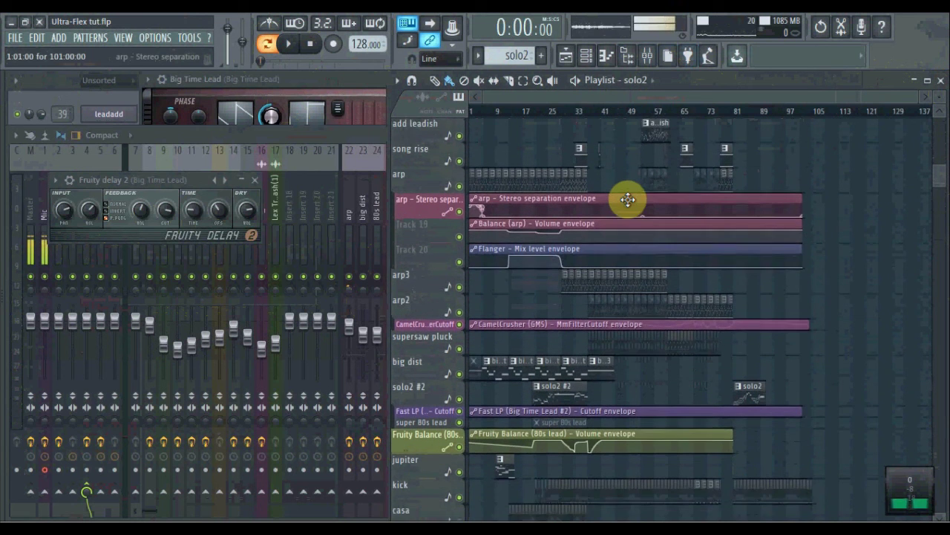
pyautogui.scroll(-1, 629, 199)
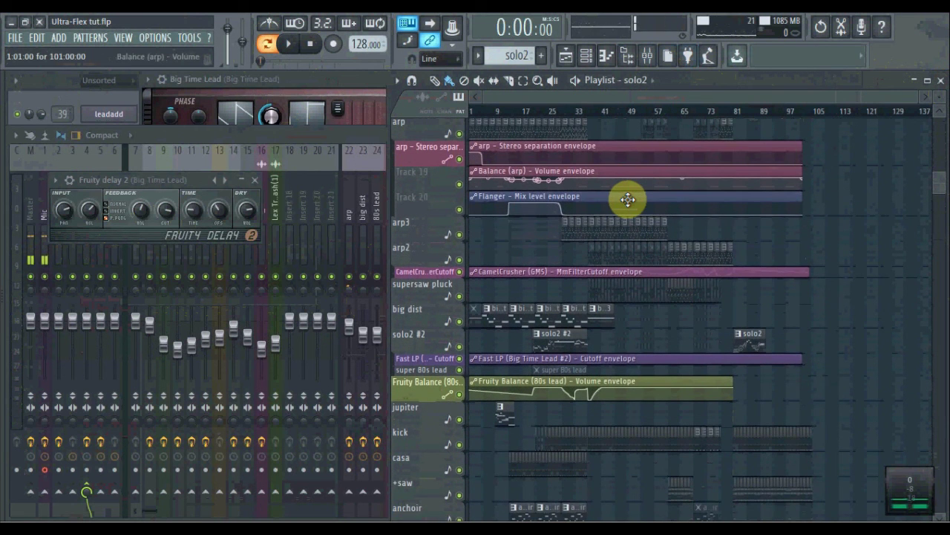
pyautogui.scroll(-1, 629, 199)
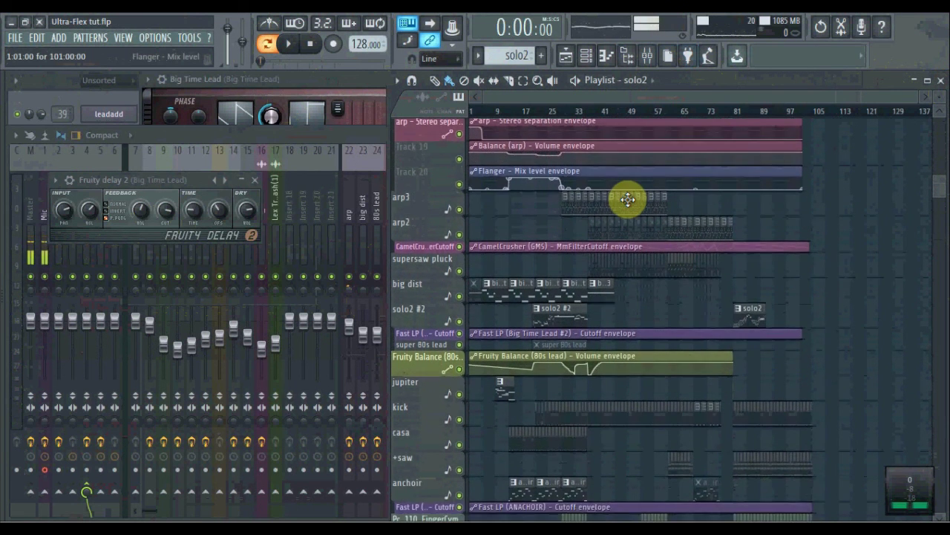
pyautogui.scroll(-4, 629, 199)
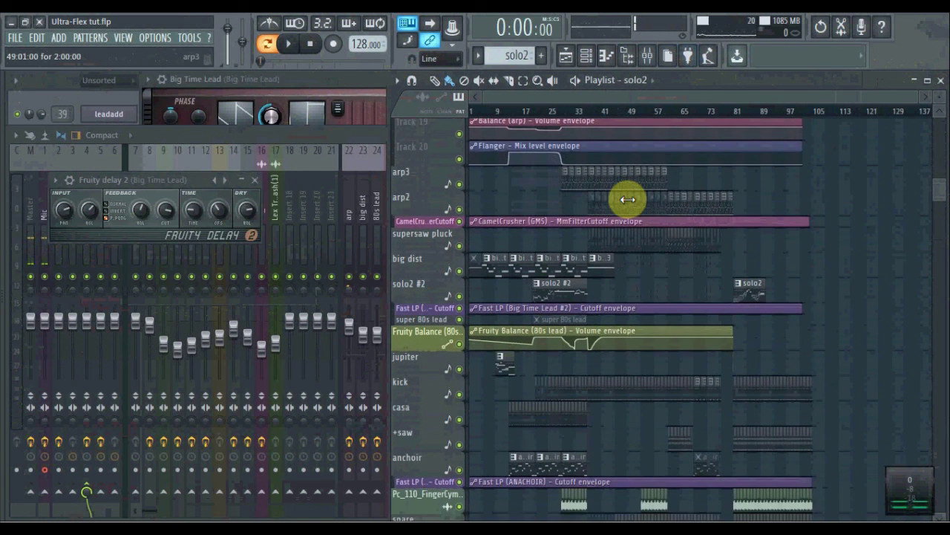
pyautogui.scroll(-2, 628, 199)
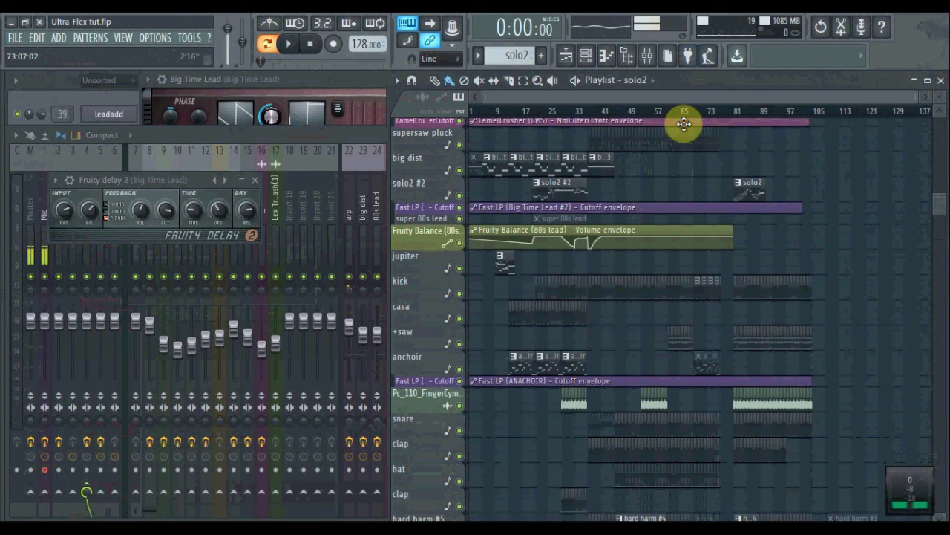
pyautogui.scroll(2, 691, 151)
pyautogui.scroll(5, 691, 151)
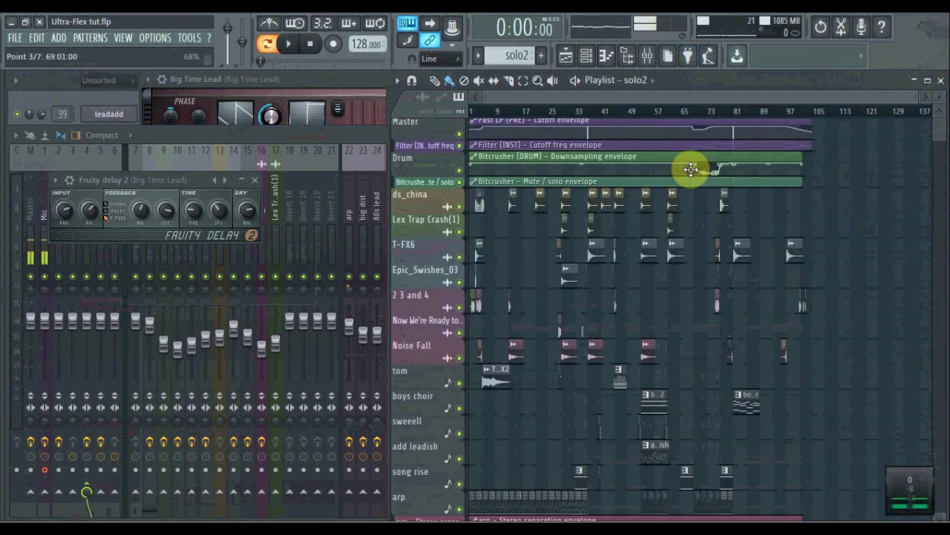